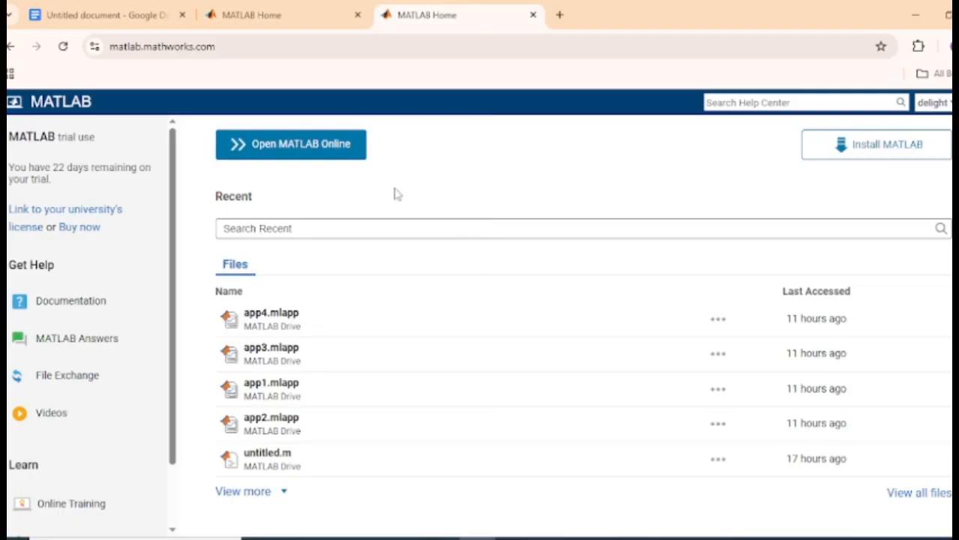
Copy the word 'matlab' from the MATLAB Home page's web address
double_click(141, 46)
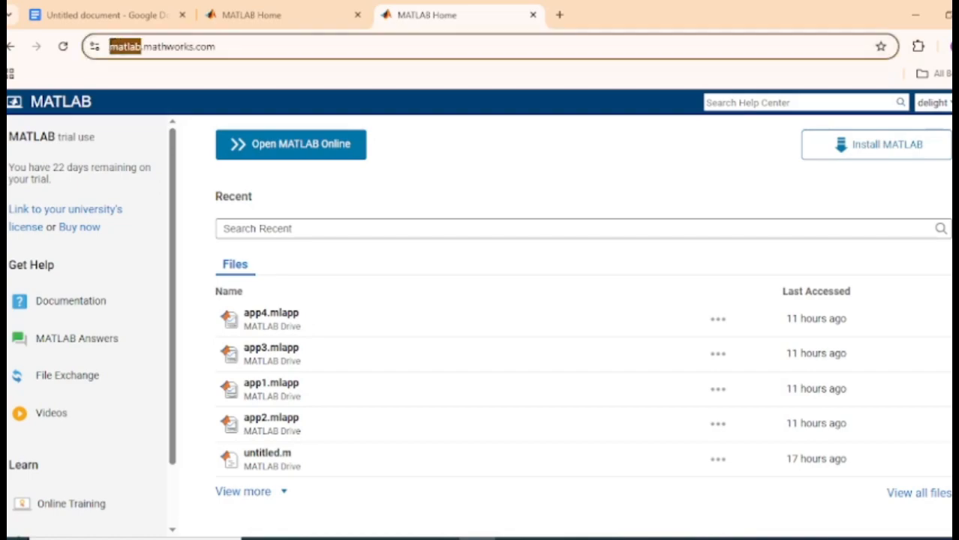
right_click(159, 57)
left_click(248, 195)
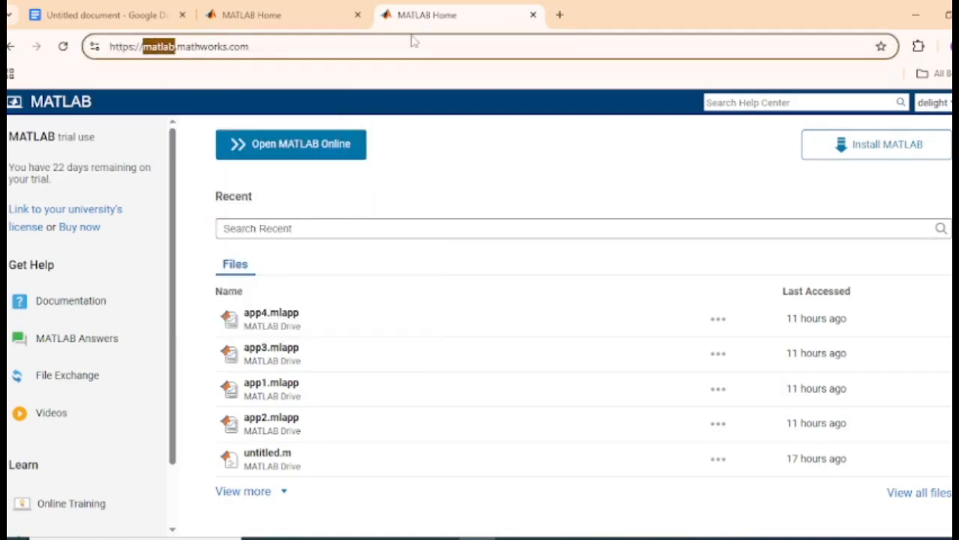
Search Google for 'matlab' in a new tab and follow the result to the MathWorks MATLAB page
left_click(559, 15)
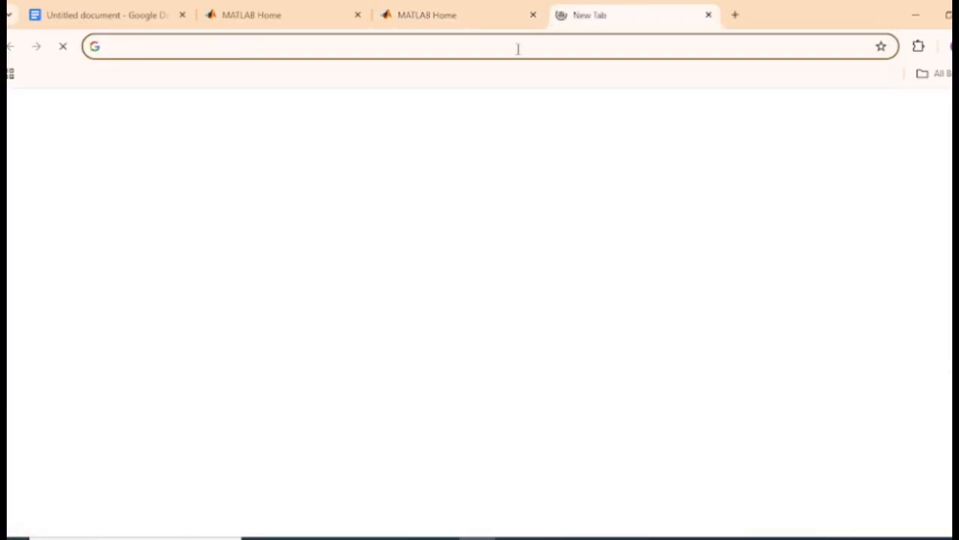
key("ctrl+v")
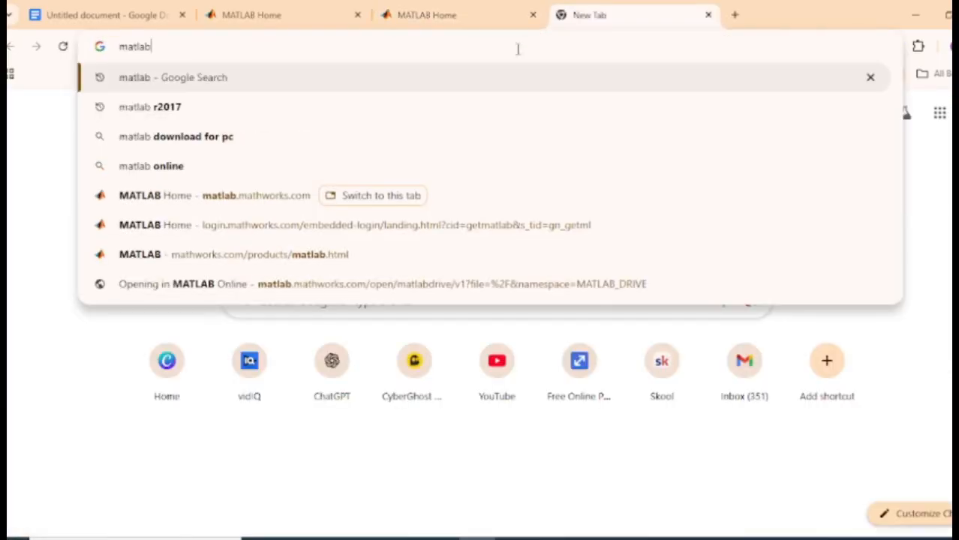
key("Return")
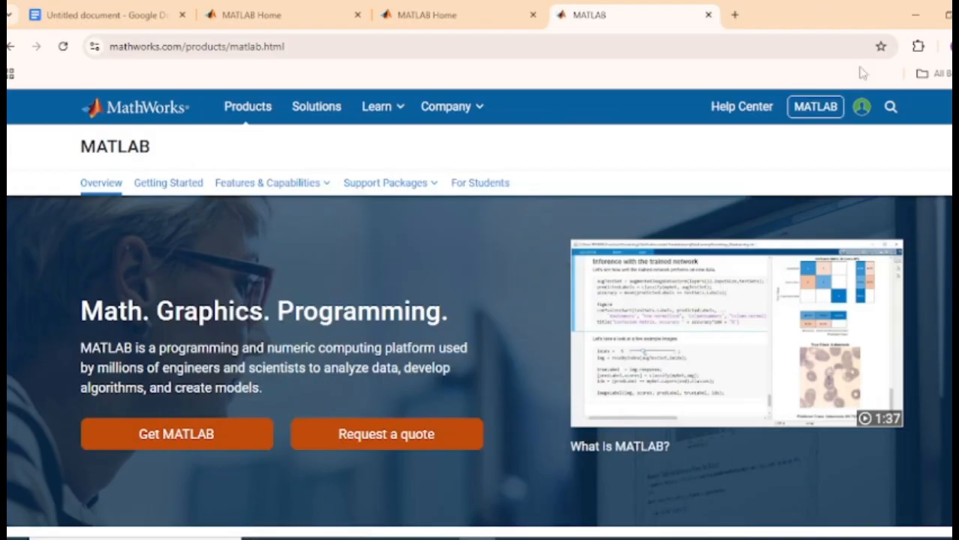
left_click(830, 108)
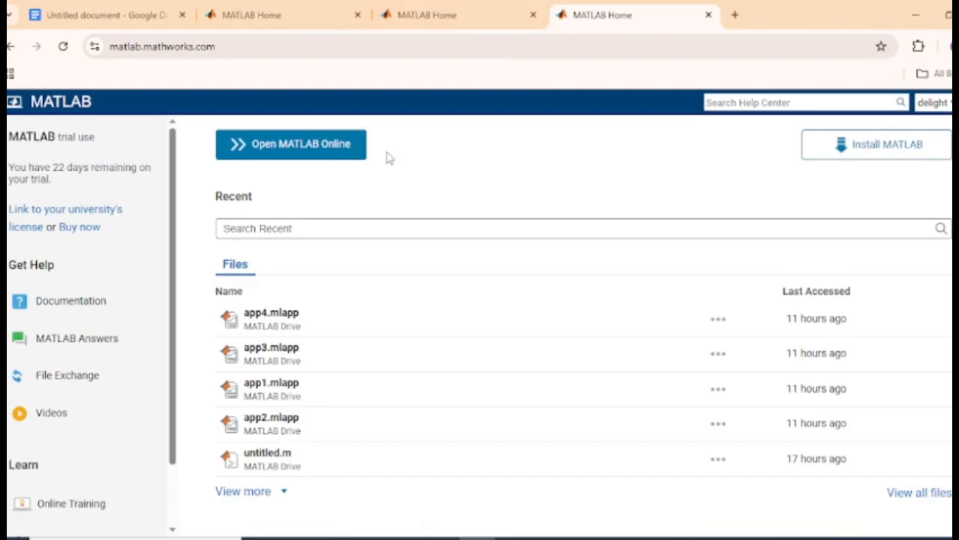
Launch MATLAB Online and create a new blank app, app1.mlapp, in App Designer
left_click(309, 150)
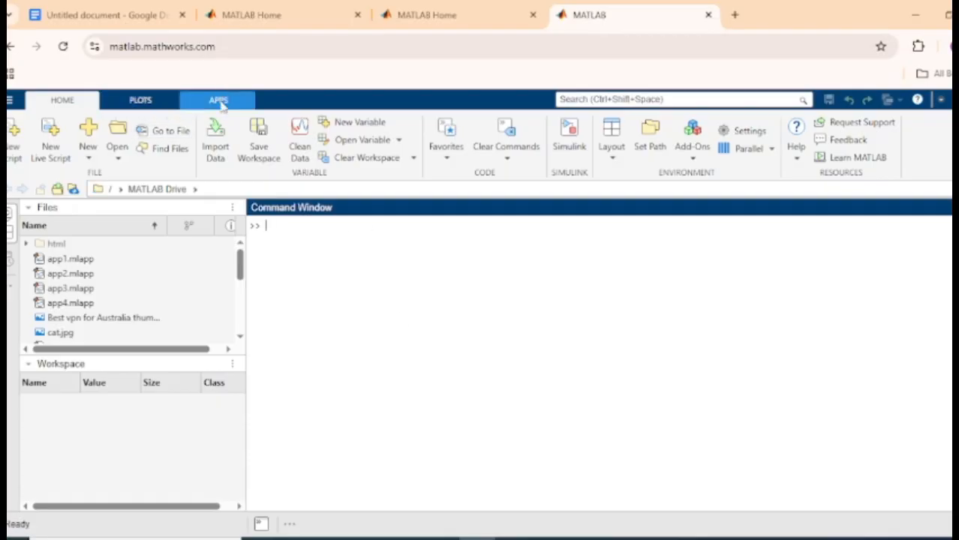
left_click(118, 160)
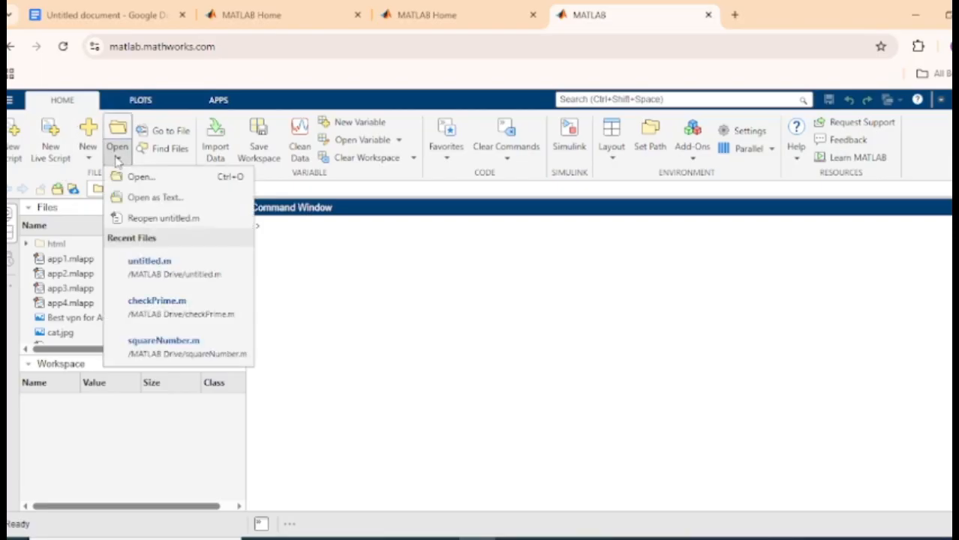
left_click(83, 156)
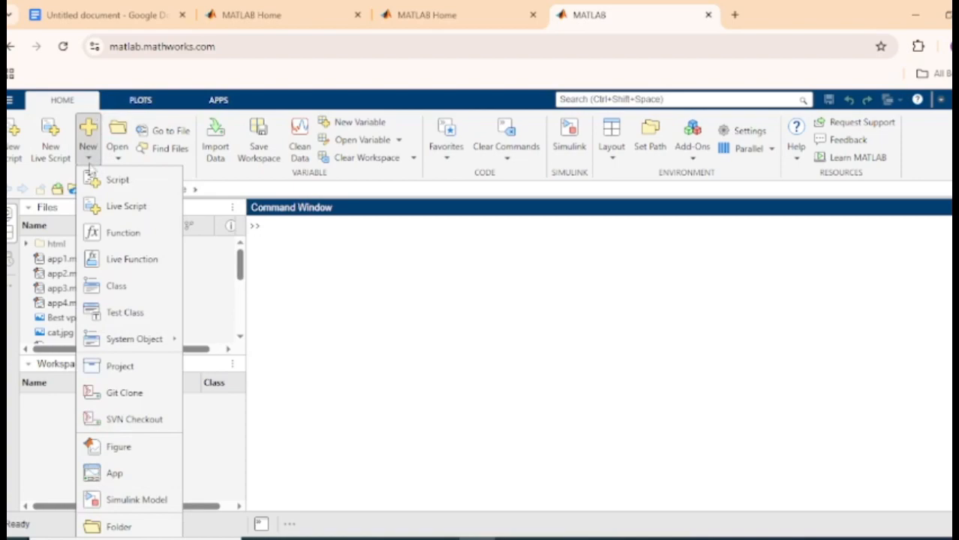
left_click(125, 483)
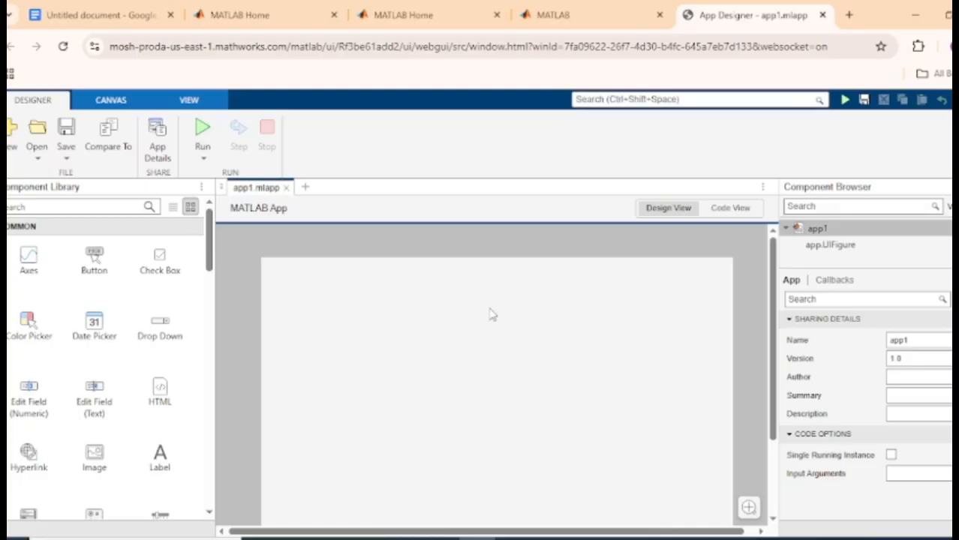
left_click_drag(750, 15, 427, 15)
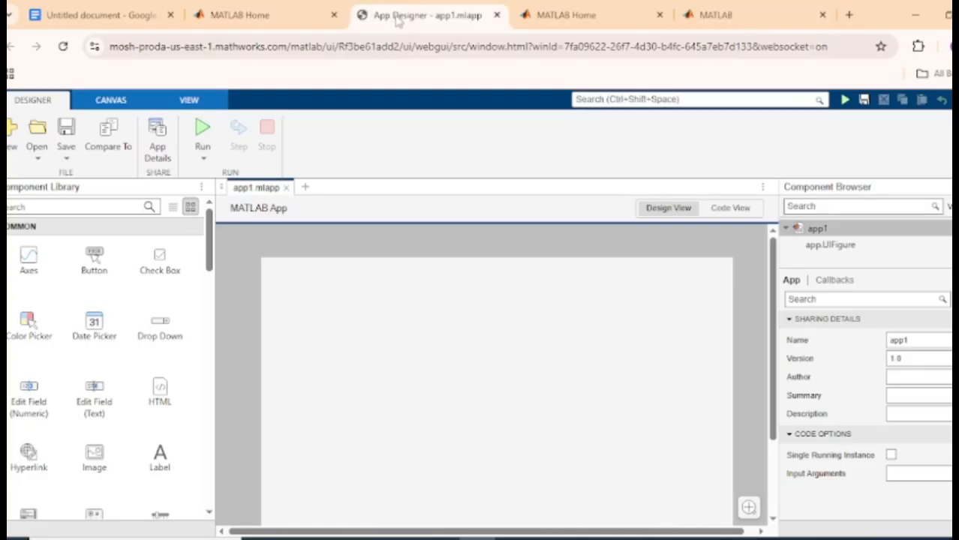
left_click(102, 15)
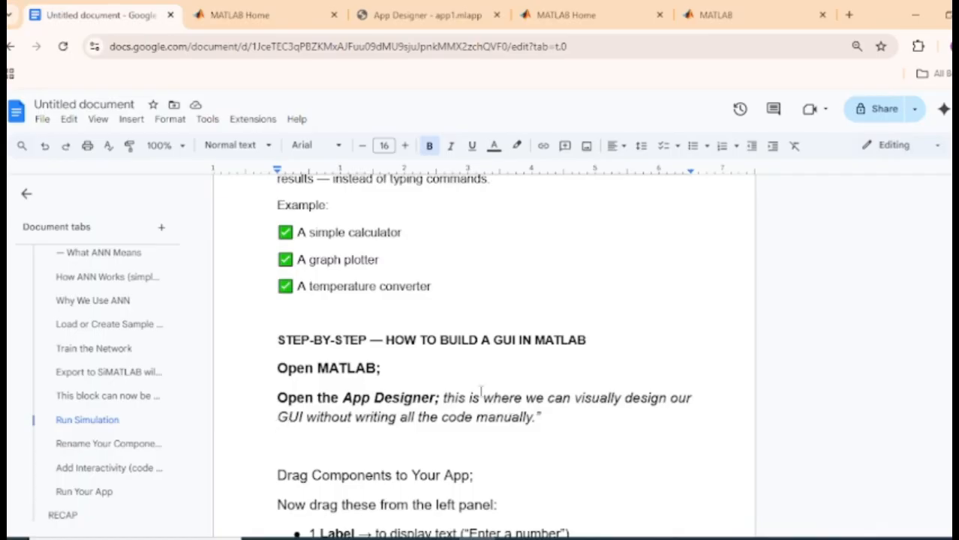
left_click(438, 13)
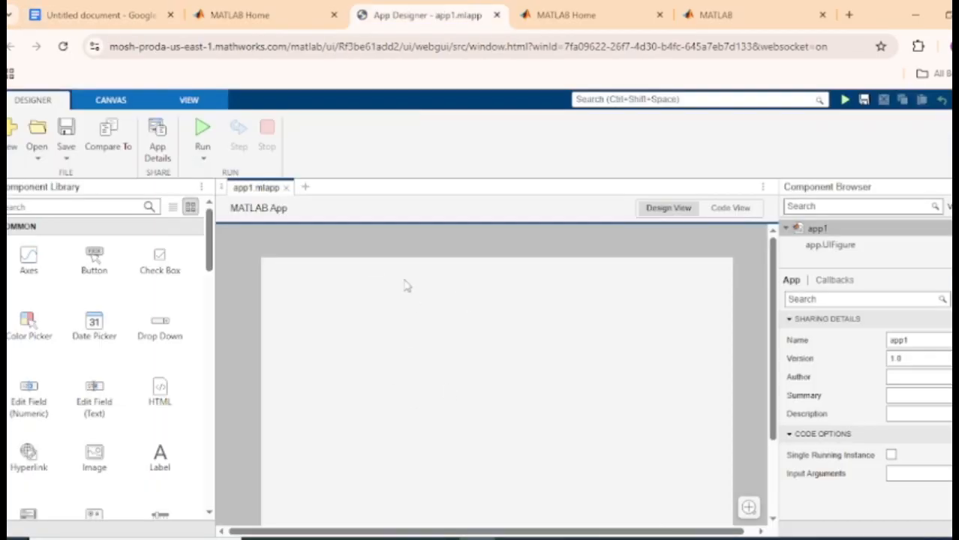
left_click(94, 13)
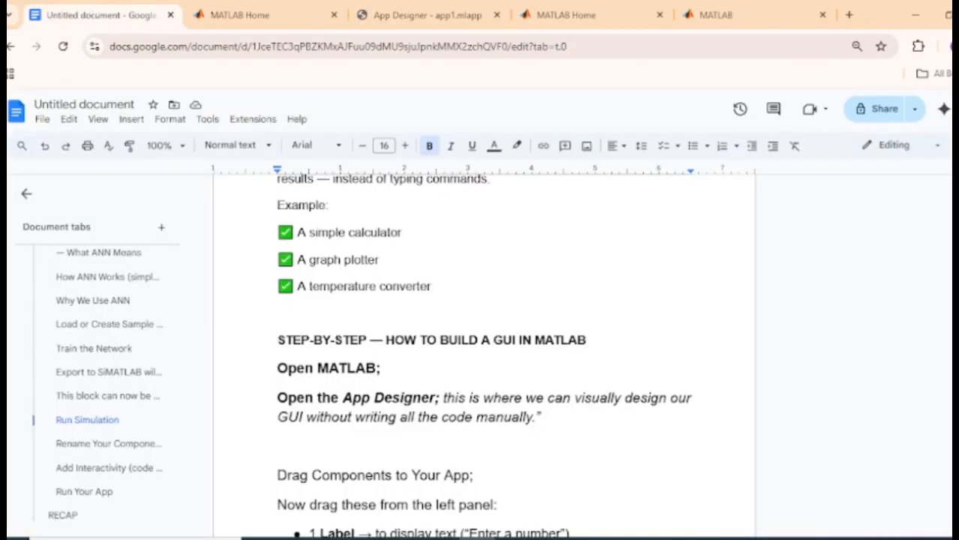
scroll(524, 394, "down", 4)
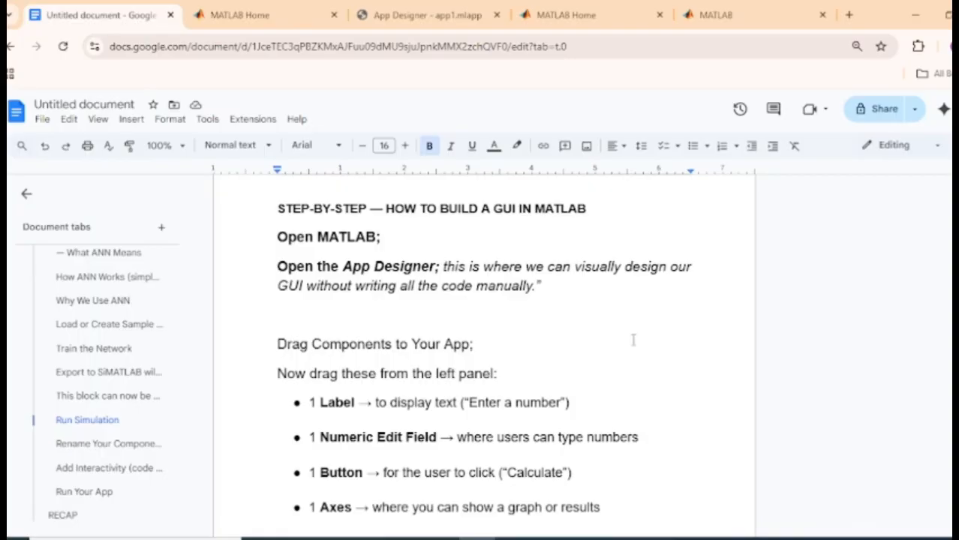
scroll(353, 248, "up", 3)
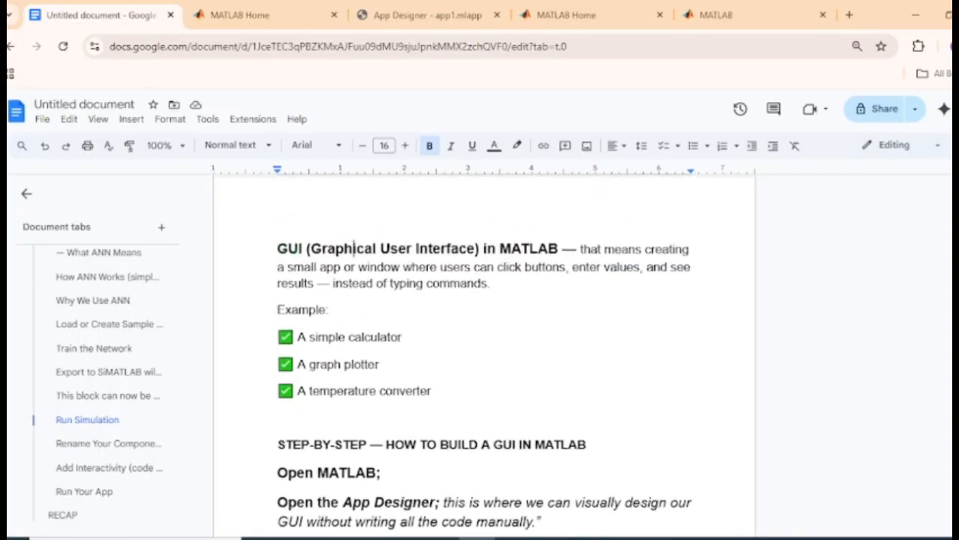
left_click_drag(383, 366, 308, 365)
scroll(484, 353, "down", 4)
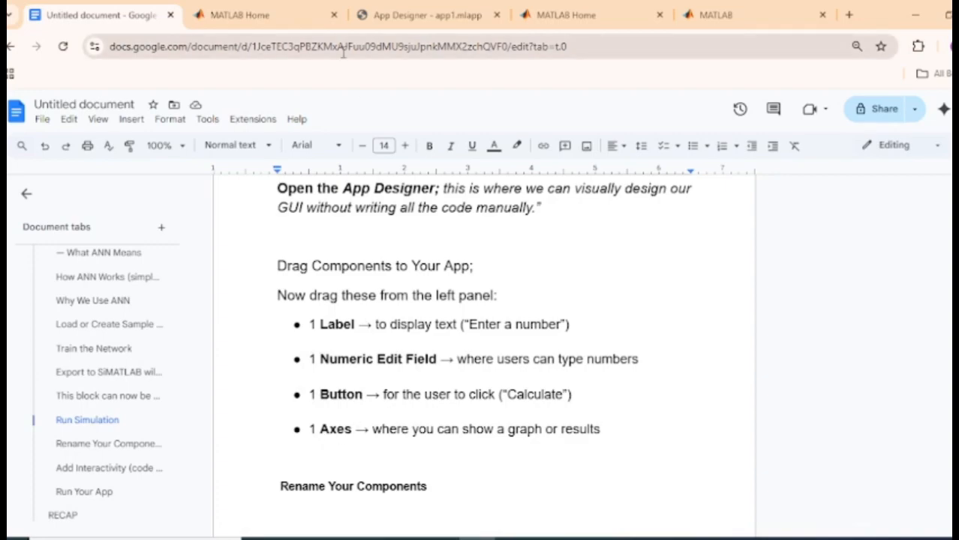
left_click(439, 15)
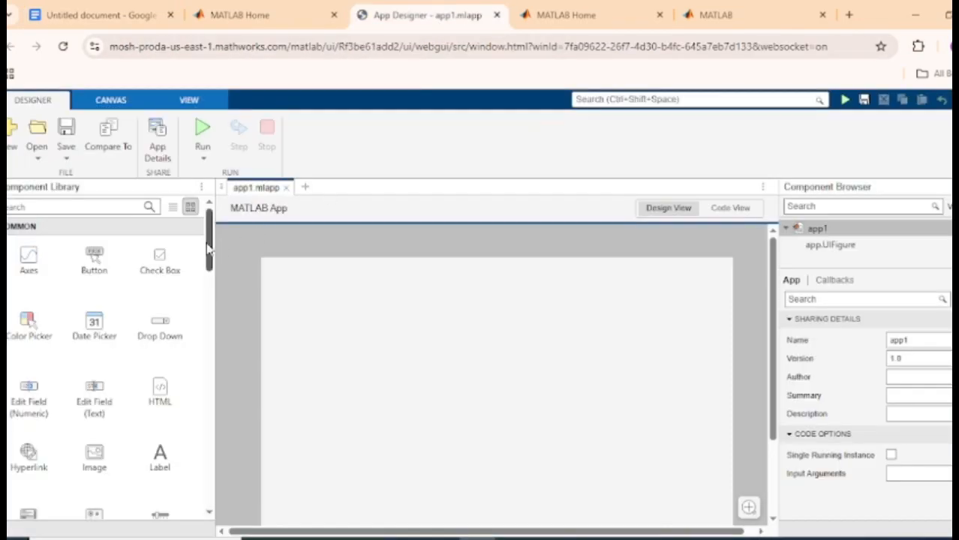
Add a Label near the top of the app1 canvas and narrow its box slightly
left_click_drag(210, 244, 210, 250)
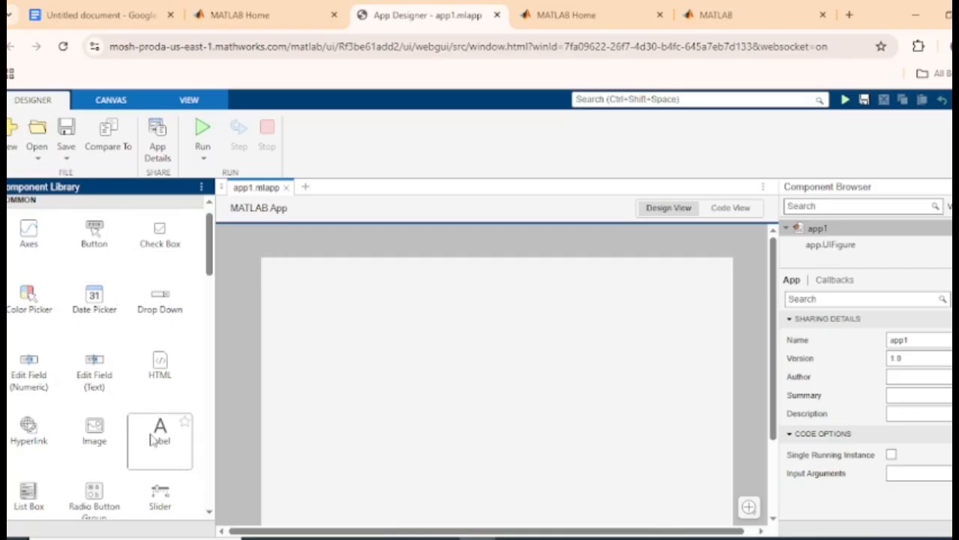
left_click_drag(154, 441, 444, 289)
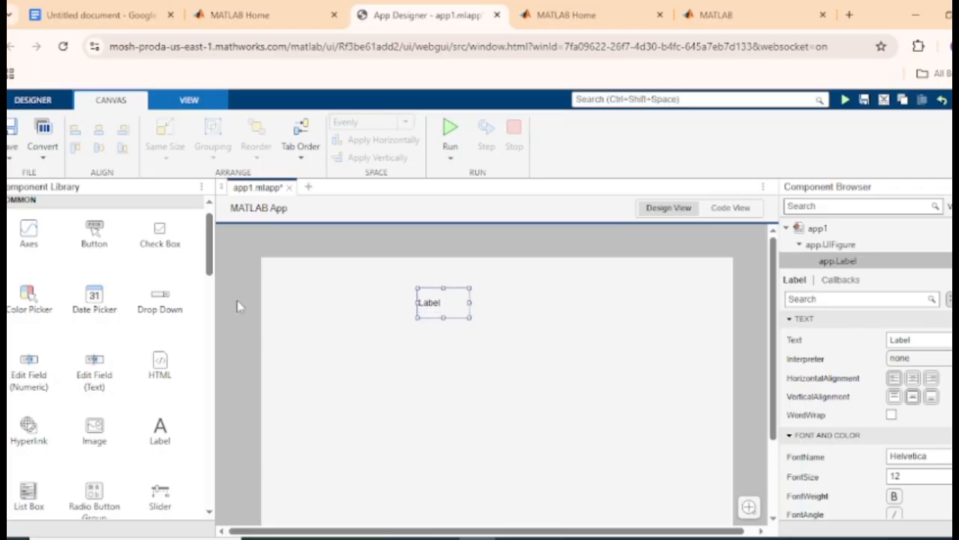
left_click_drag(472, 300, 438, 295)
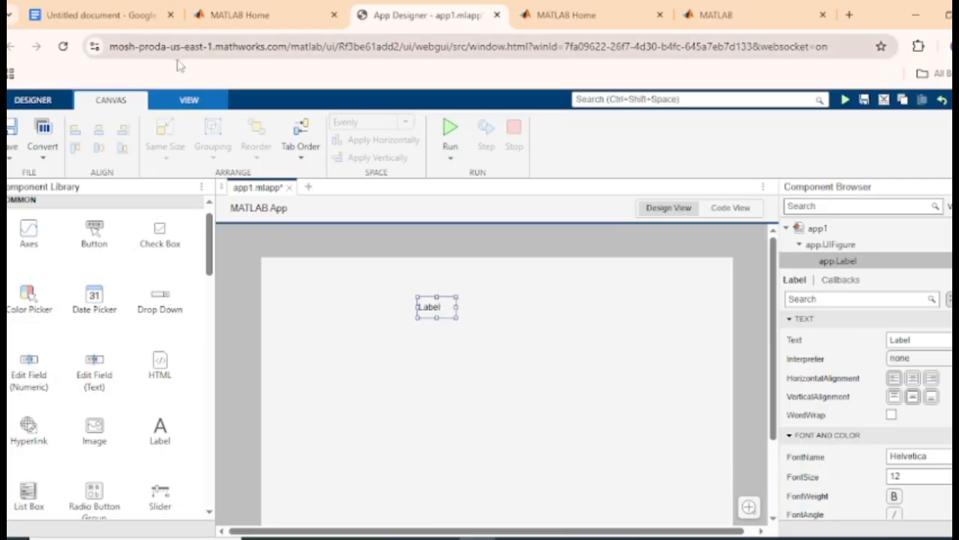
Add a numeric Edit Field, a Button and an Axes plotting area to the canvas
left_click(132, 20)
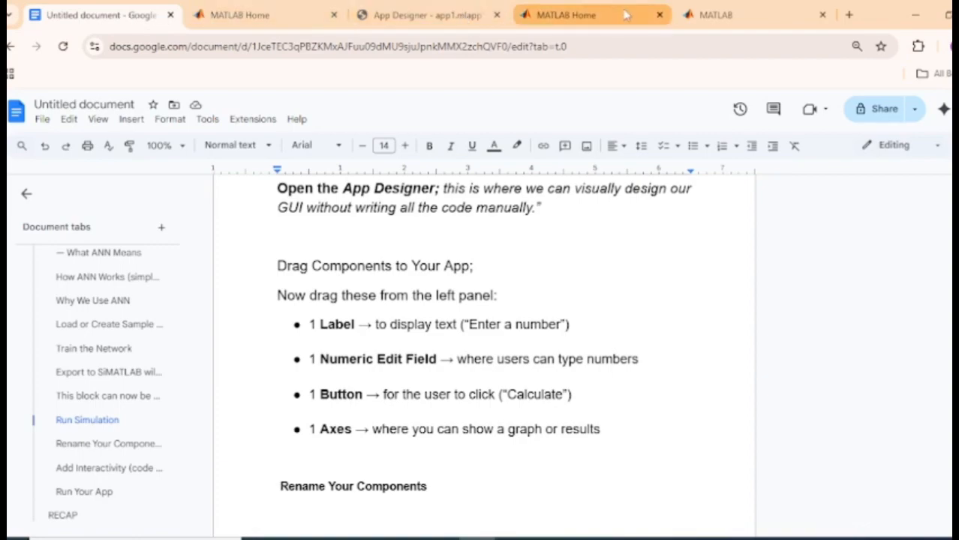
left_click(418, 28)
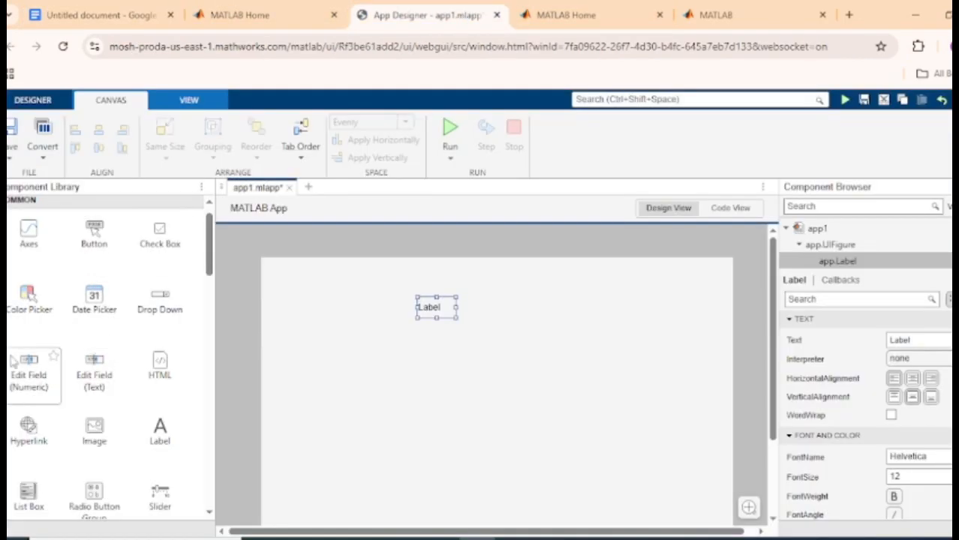
left_click_drag(27, 395, 599, 345)
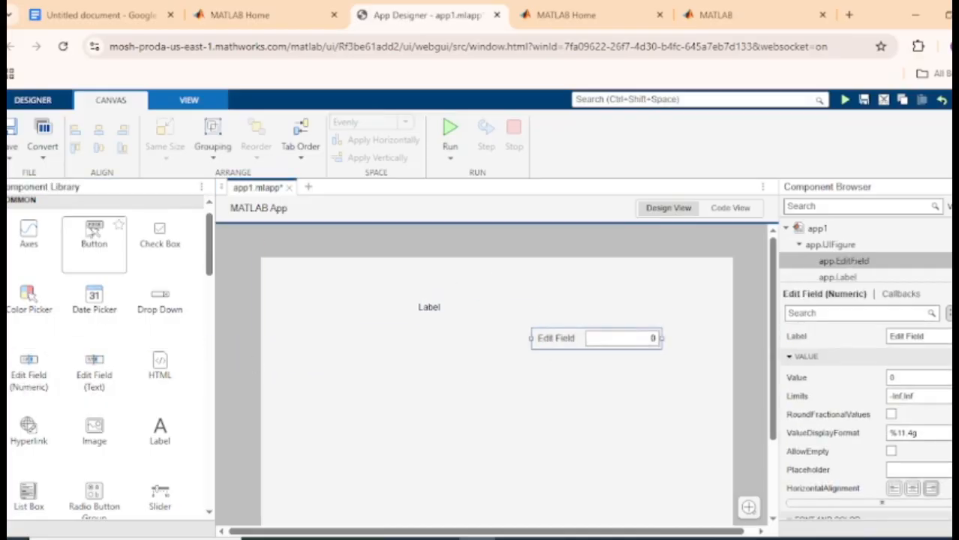
left_click_drag(94, 239, 323, 342)
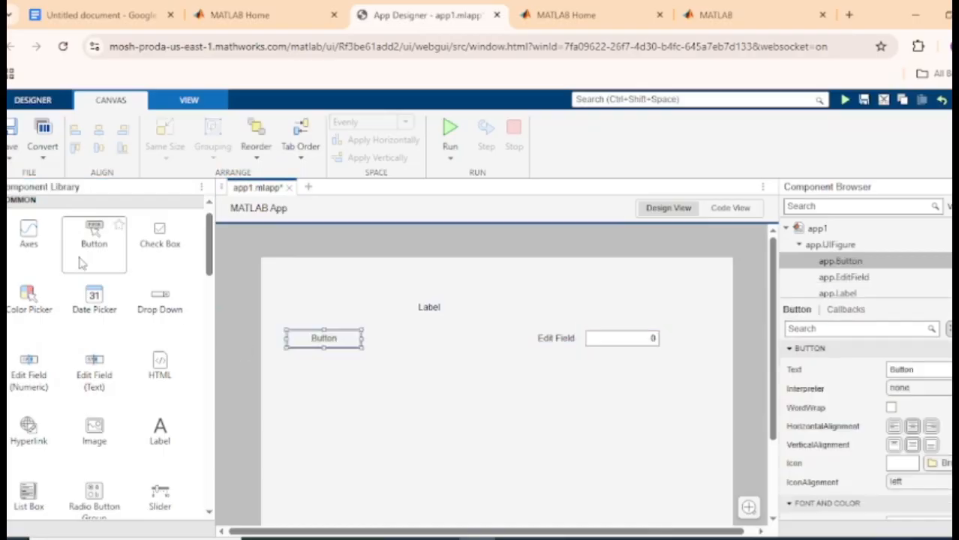
left_click_drag(32, 246, 486, 458)
left_click_drag(775, 385, 777, 424)
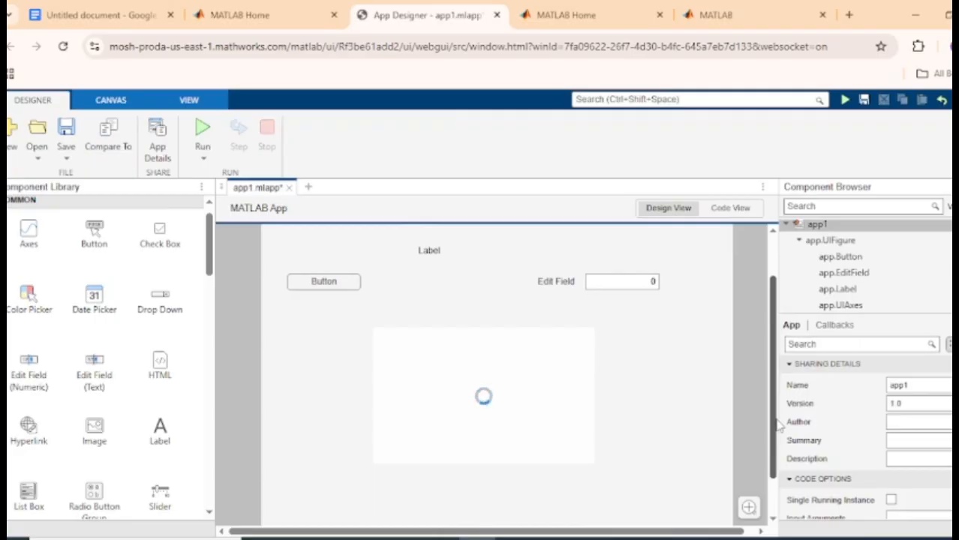
left_click(129, 16)
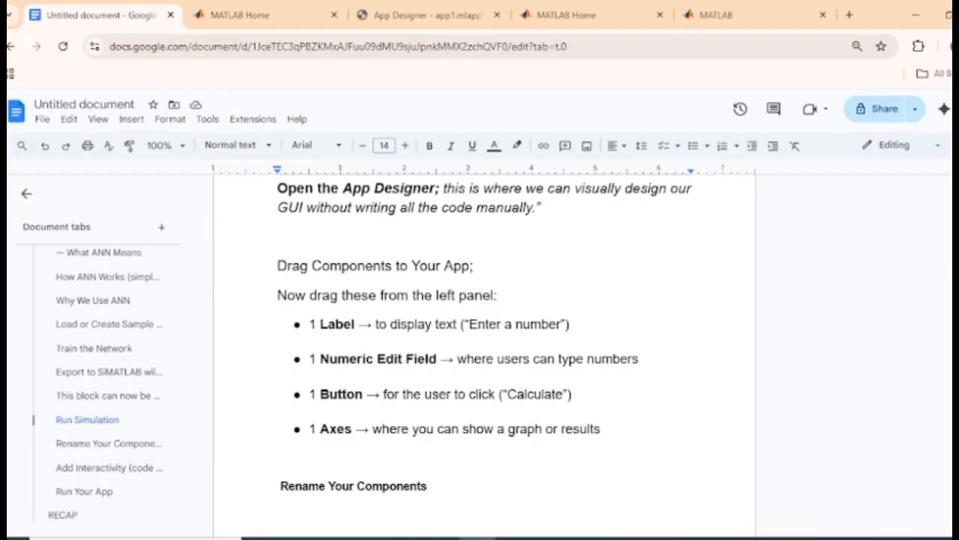
scroll(484, 353, "down", 10)
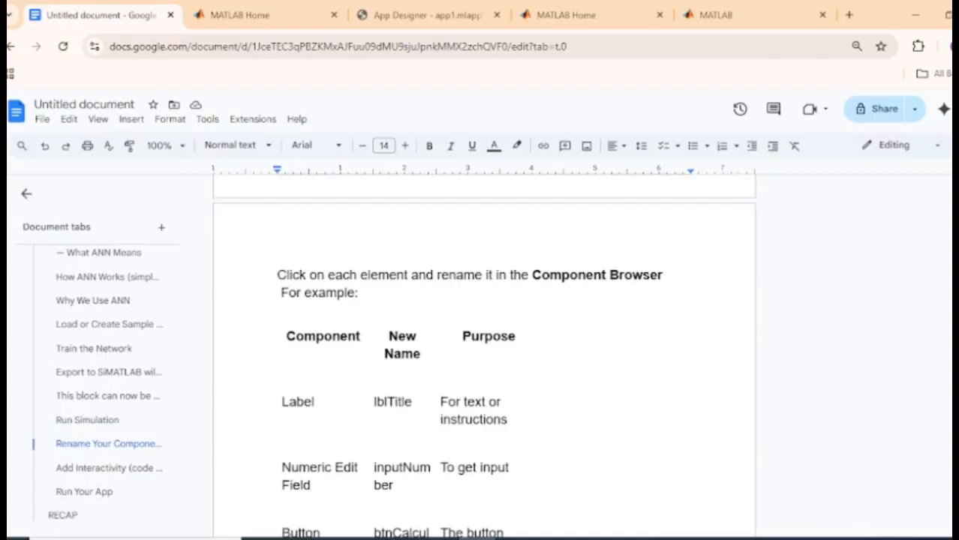
scroll(484, 367, "down", 3)
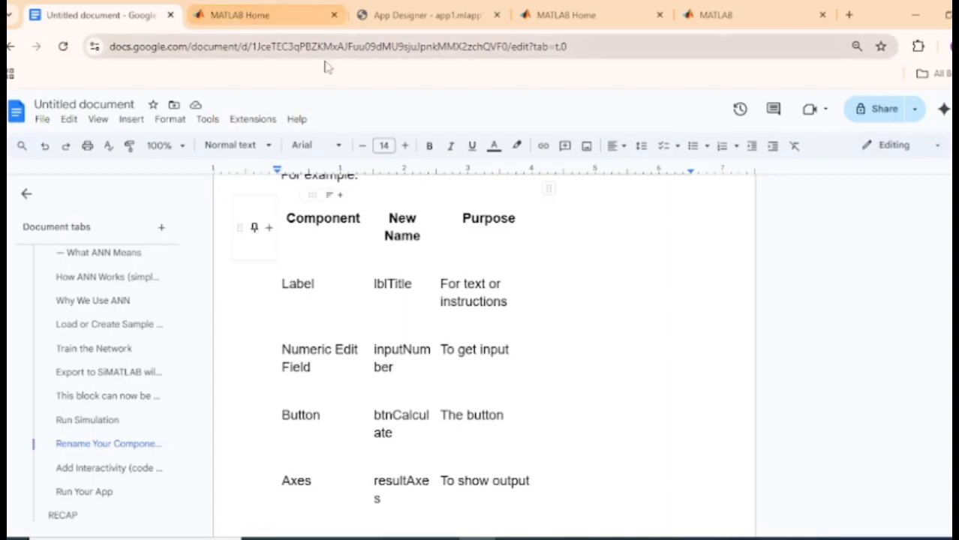
left_click(446, 16)
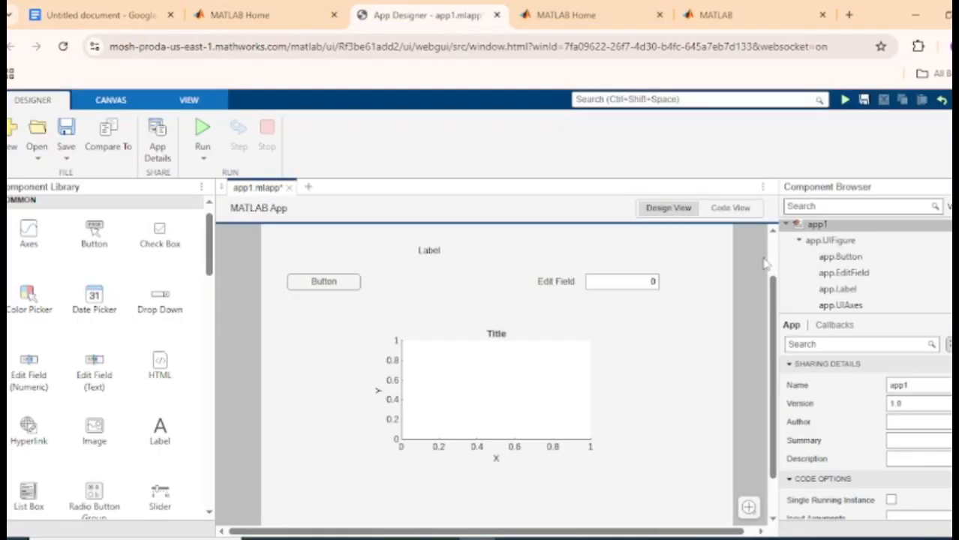
left_click(101, 15)
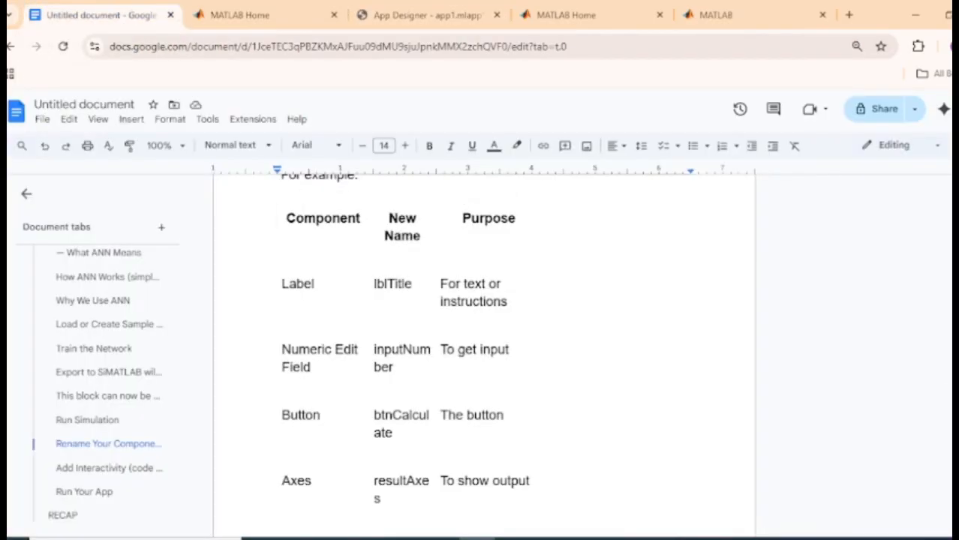
scroll(484, 353, "down", 3)
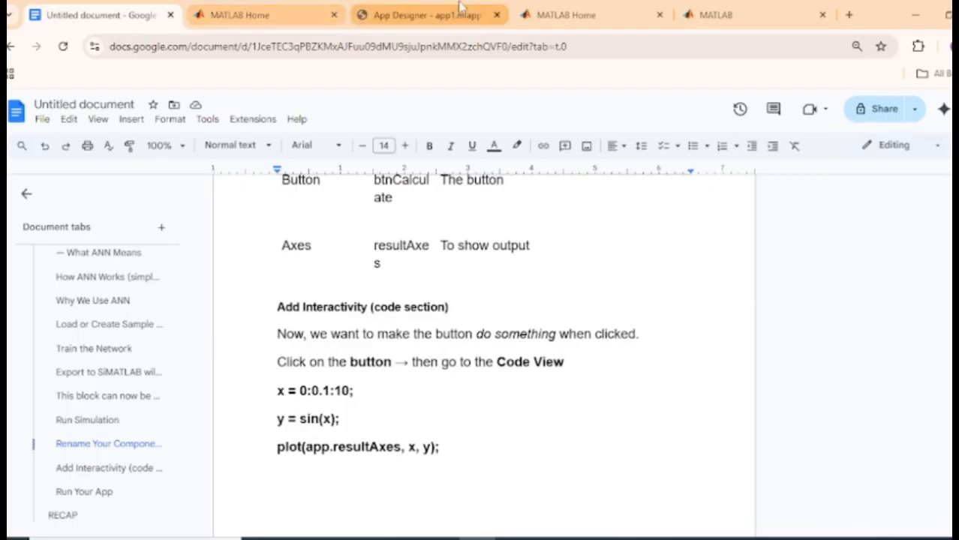
left_click(428, 17)
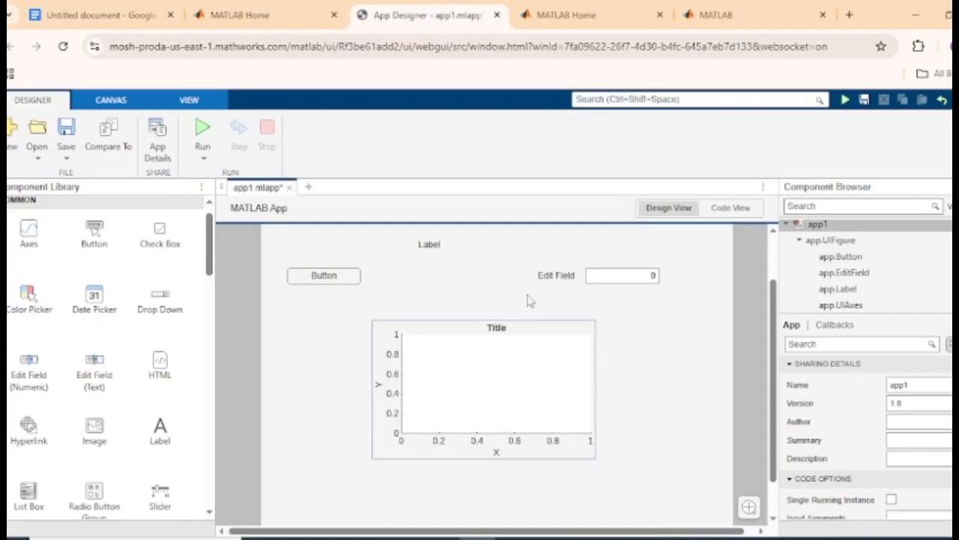
Stack Label, Edit Field, Button and Axes in one centred column, then show Code View
left_click(334, 275)
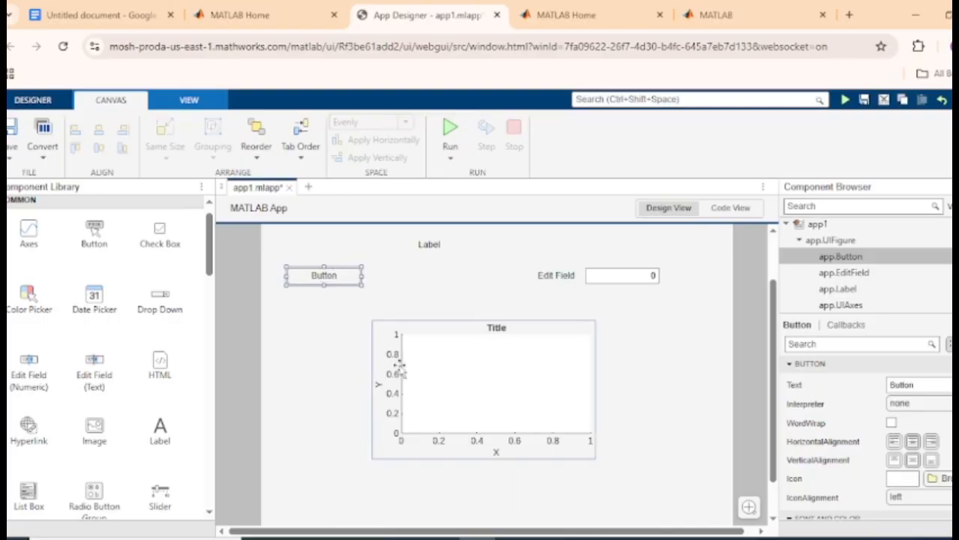
left_click_drag(419, 381, 419, 448)
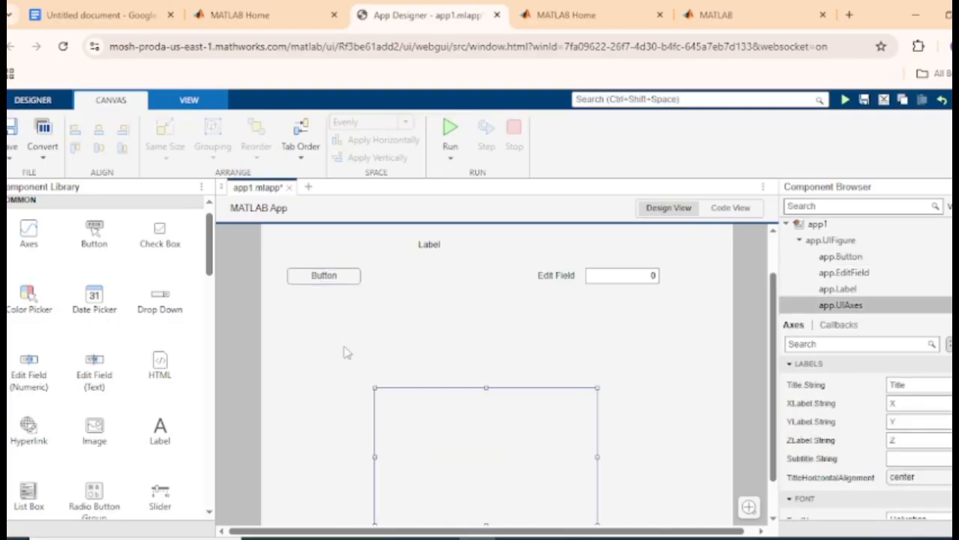
left_click_drag(339, 278, 482, 351)
left_click_drag(625, 276, 507, 291)
left_click_drag(431, 245, 467, 249)
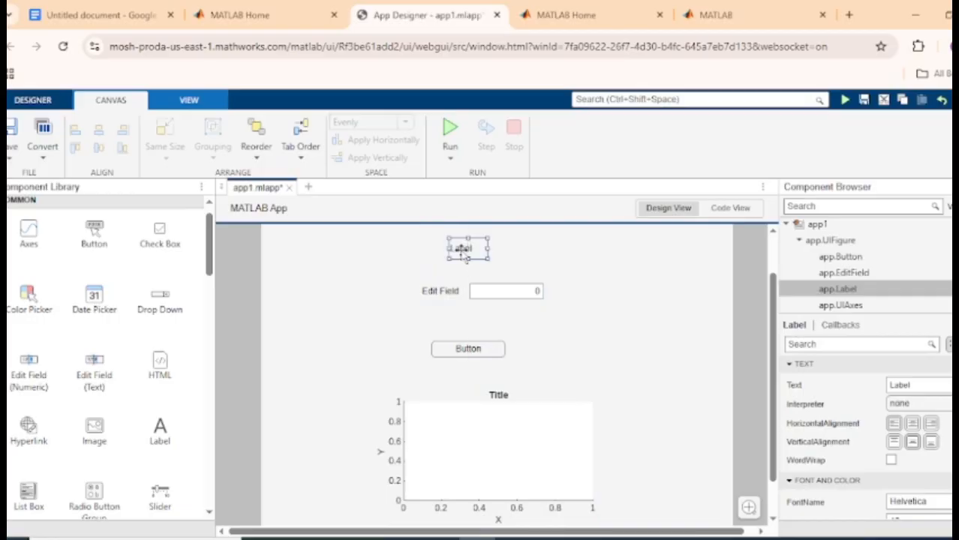
left_click(488, 348)
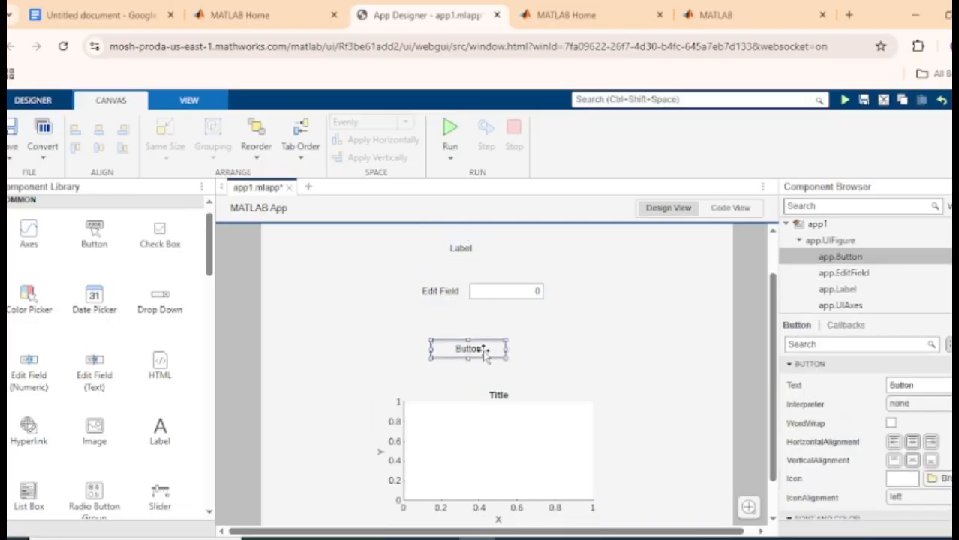
left_click(726, 213)
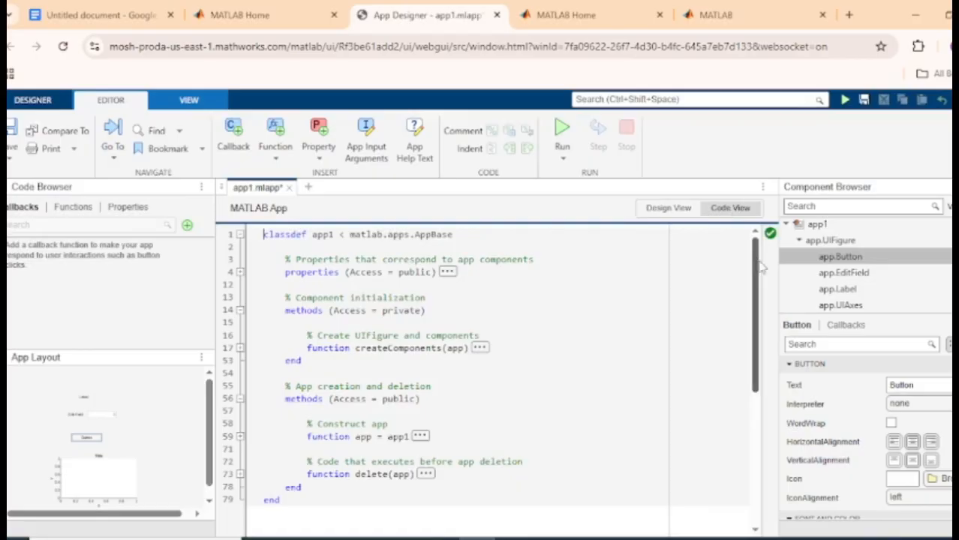
Add a ButtonPushedFcn callback to app.Button from its Component Browser menu
left_click(824, 260)
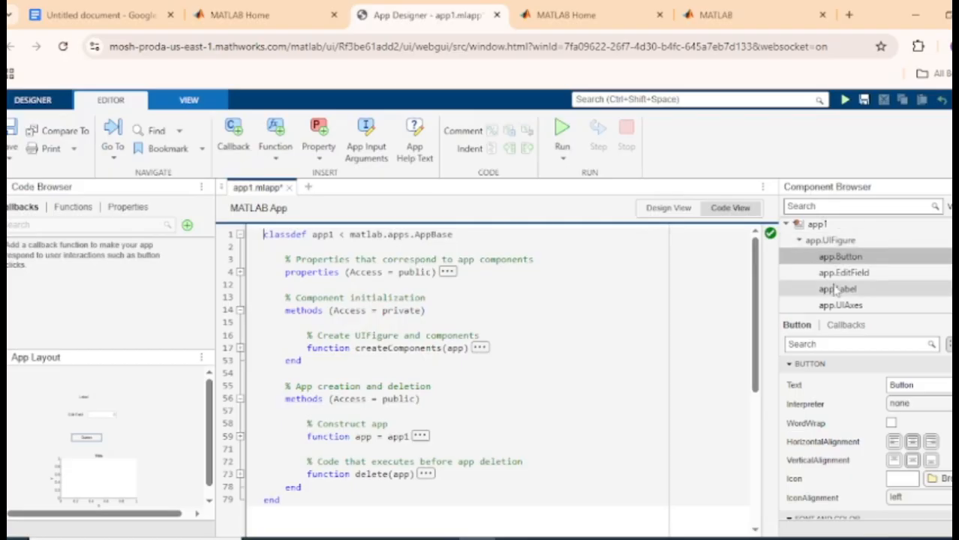
left_click(662, 213)
left_click(722, 216)
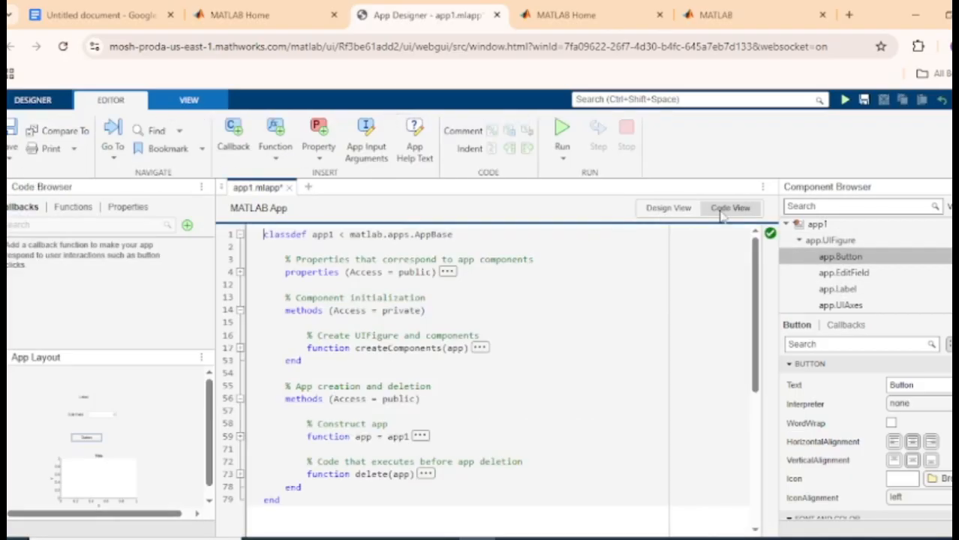
right_click(839, 261)
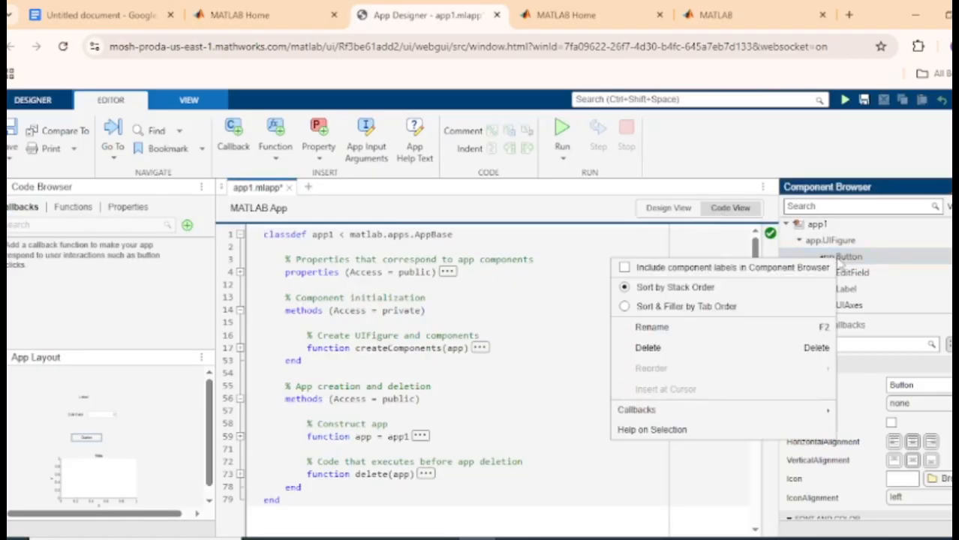
mouse_move(698, 422)
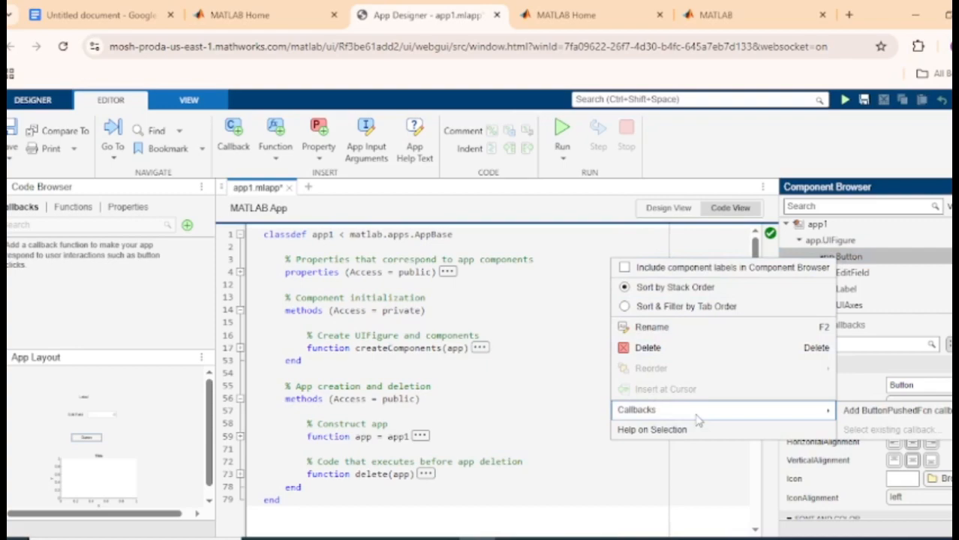
left_click(867, 415)
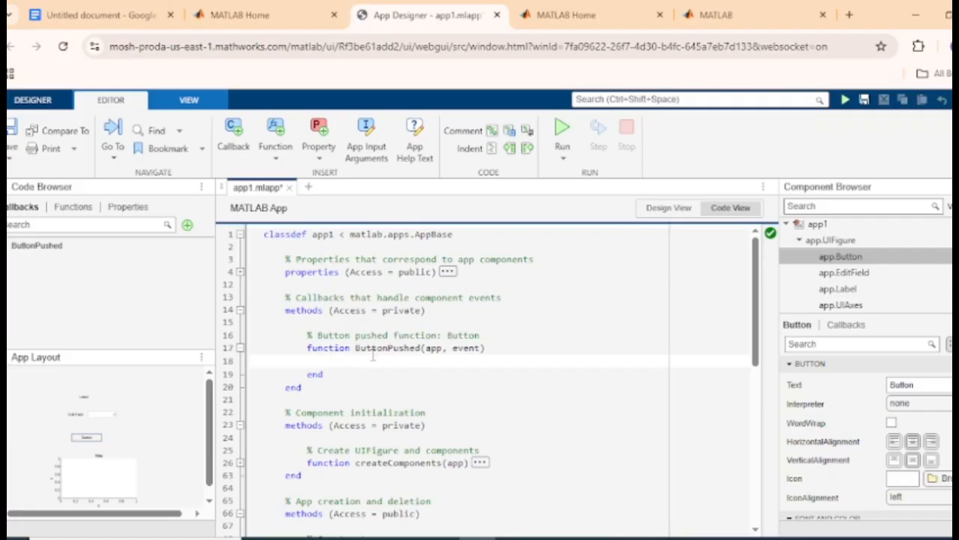
Copy the x = 0:0.1:10, y and plot lines from the Docs notes and return to App Designer
left_click(132, 17)
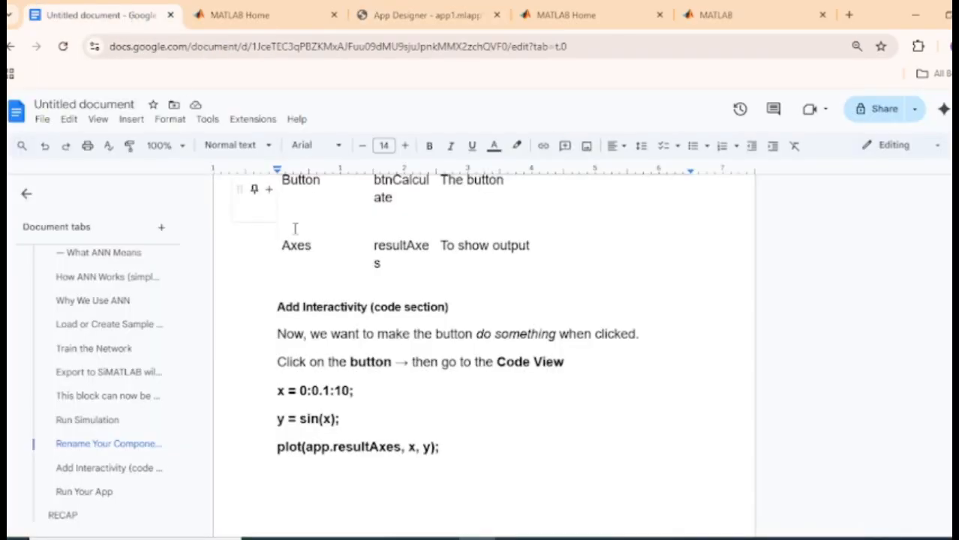
left_click_drag(279, 388, 355, 391)
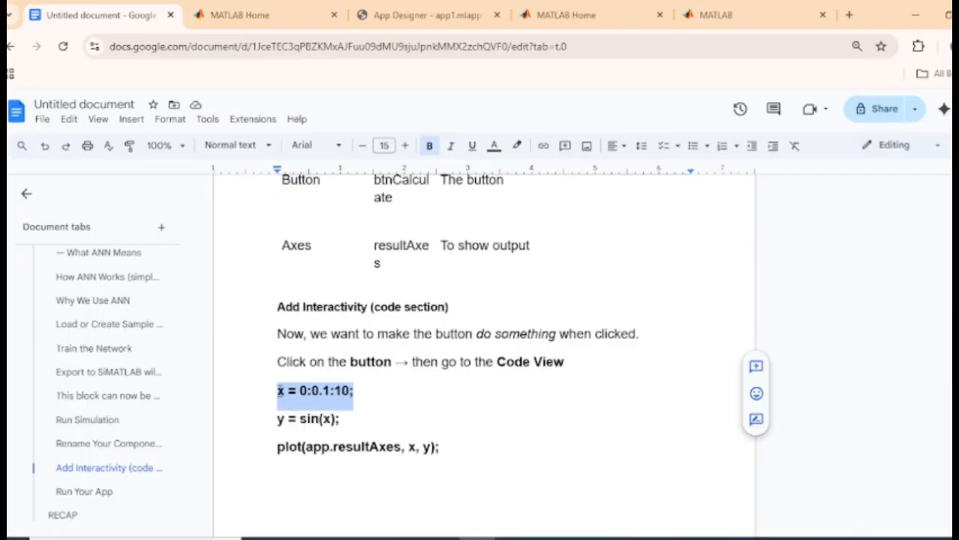
left_click_drag(277, 391, 453, 456)
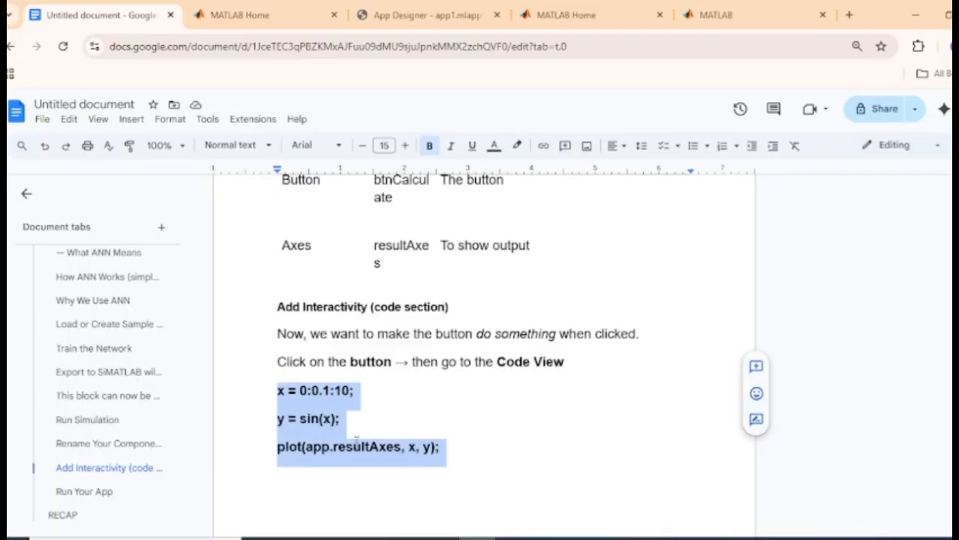
right_click(326, 429)
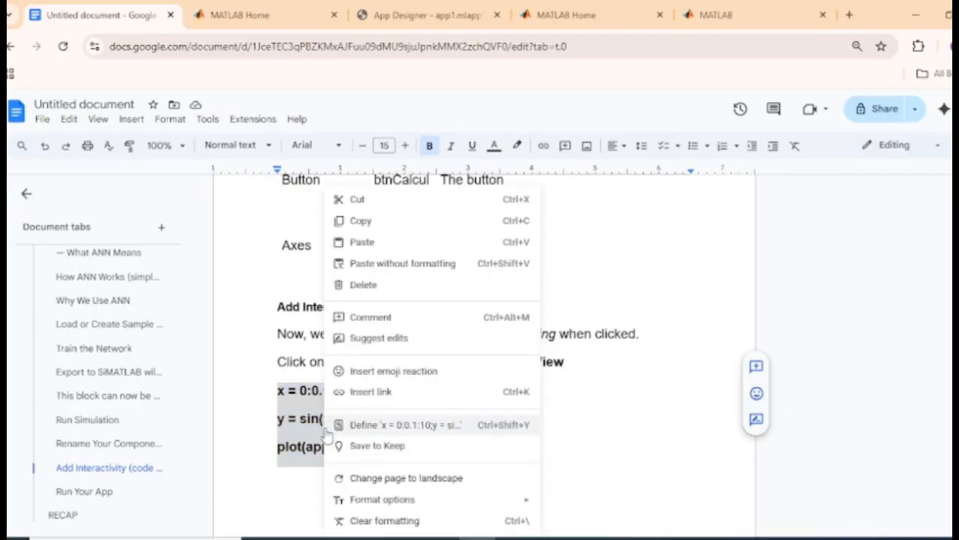
left_click(361, 220)
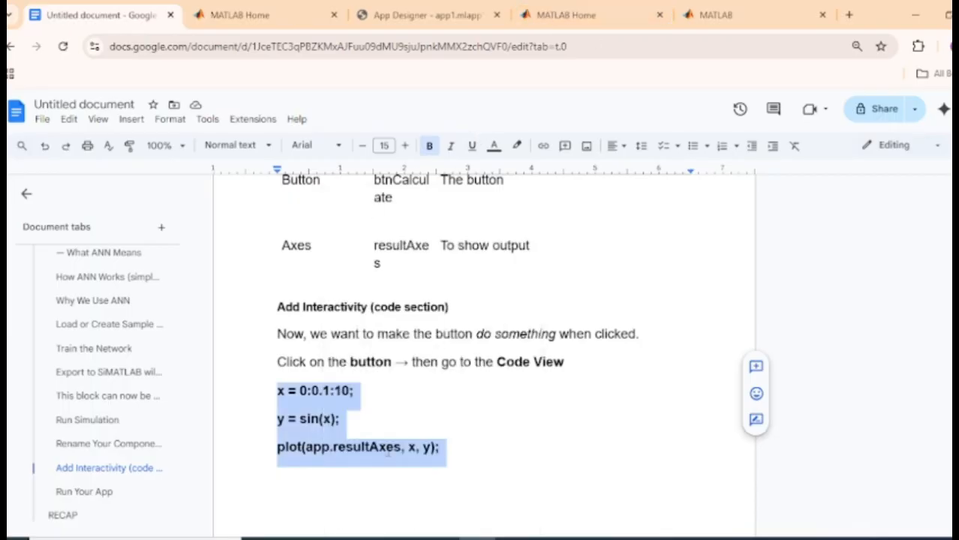
left_click(428, 15)
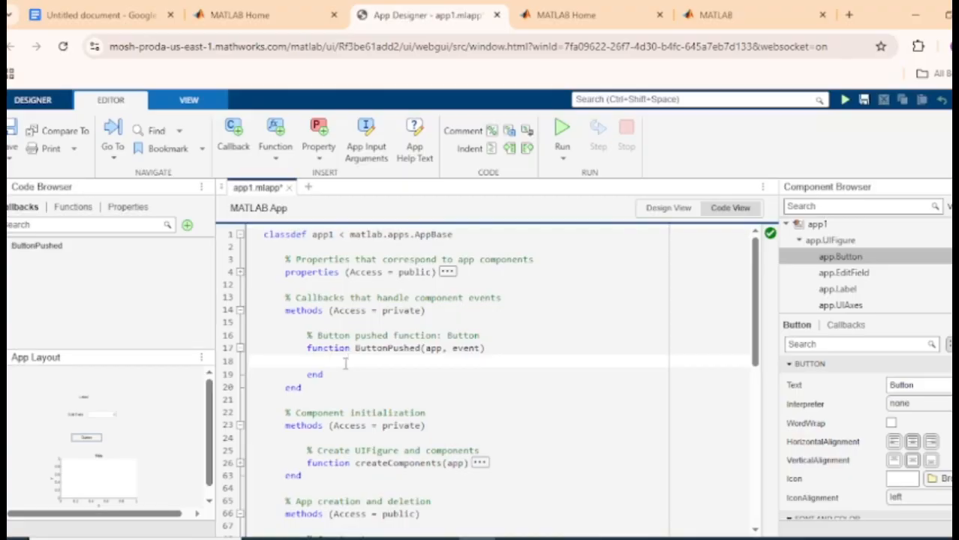
Paste the sine-plot lines into the ButtonPushed callback and return to Design View
key("ctrl+v")
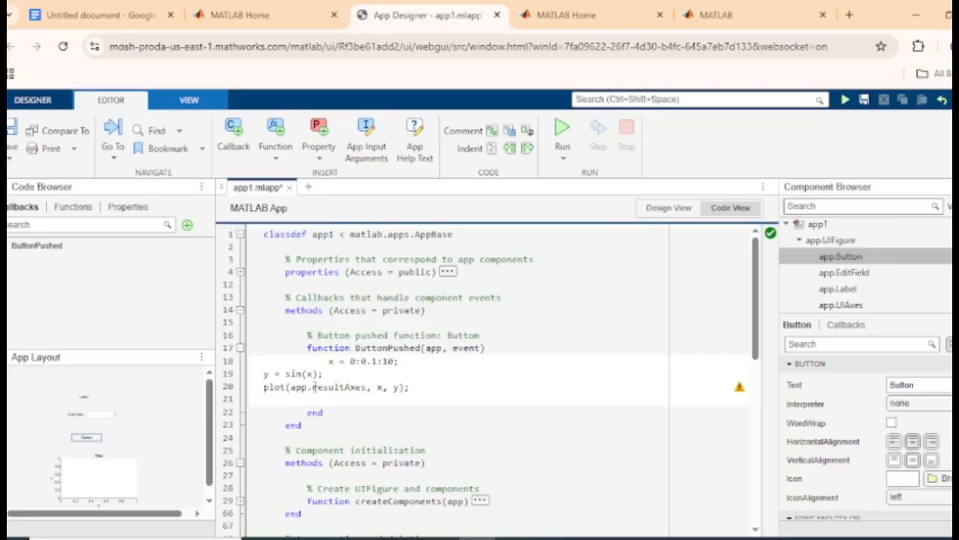
left_click(668, 208)
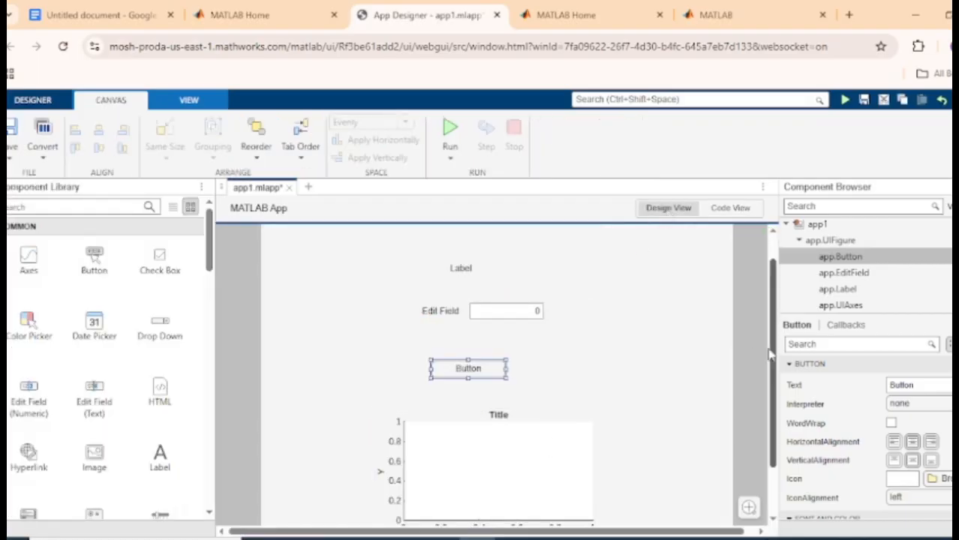
Compare resultAxes on line 20 with the expanded properties block, where the axes is named UIAxes
left_click_drag(772, 354, 776, 384)
left_click(459, 434)
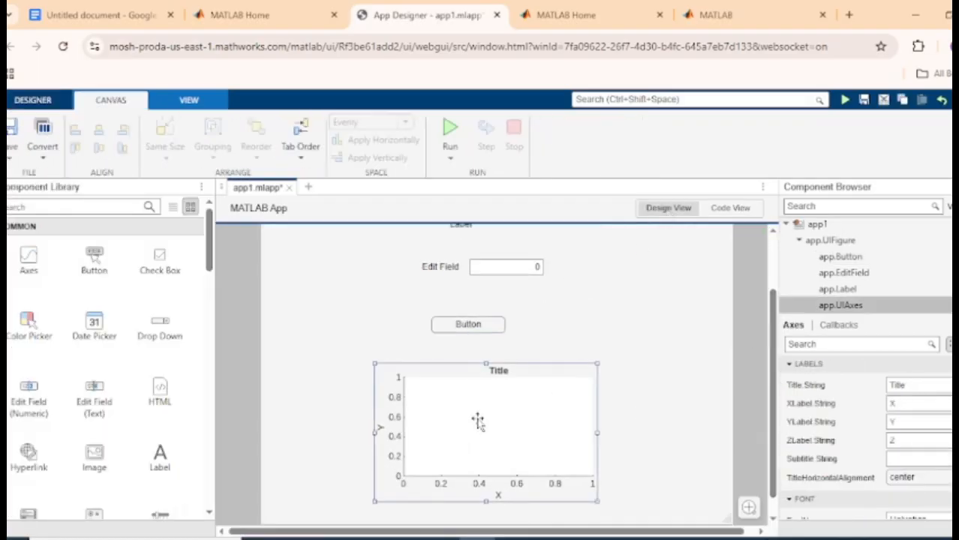
left_click(730, 208)
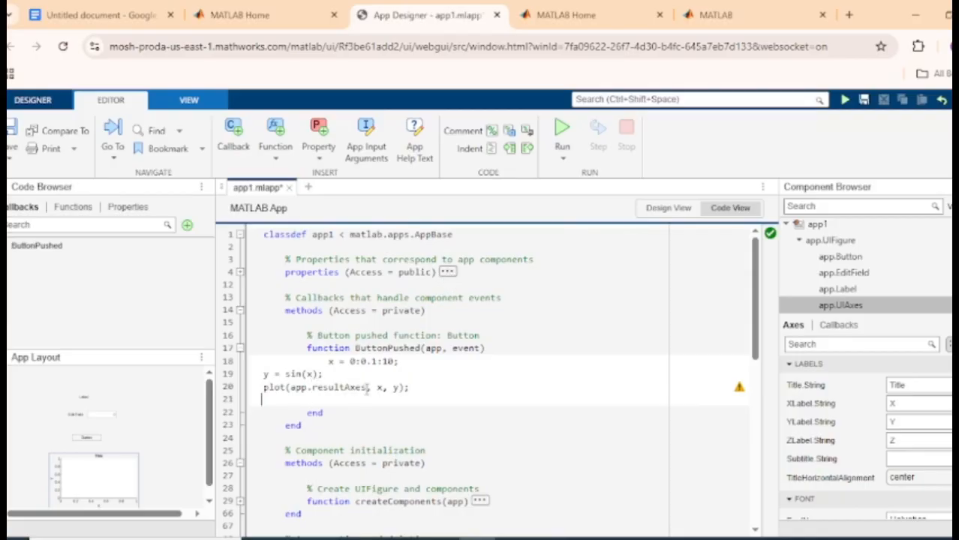
left_click_drag(368, 387, 324, 389)
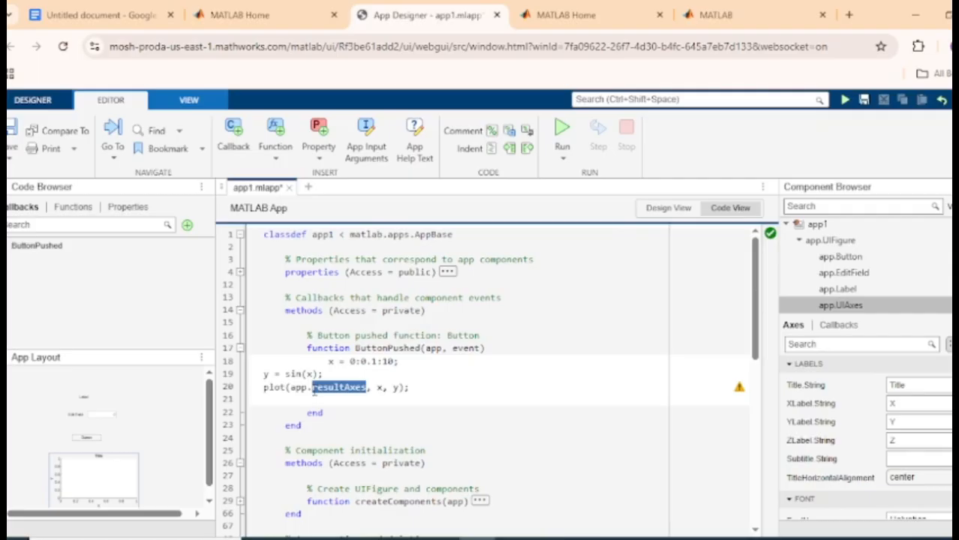
left_click(313, 388)
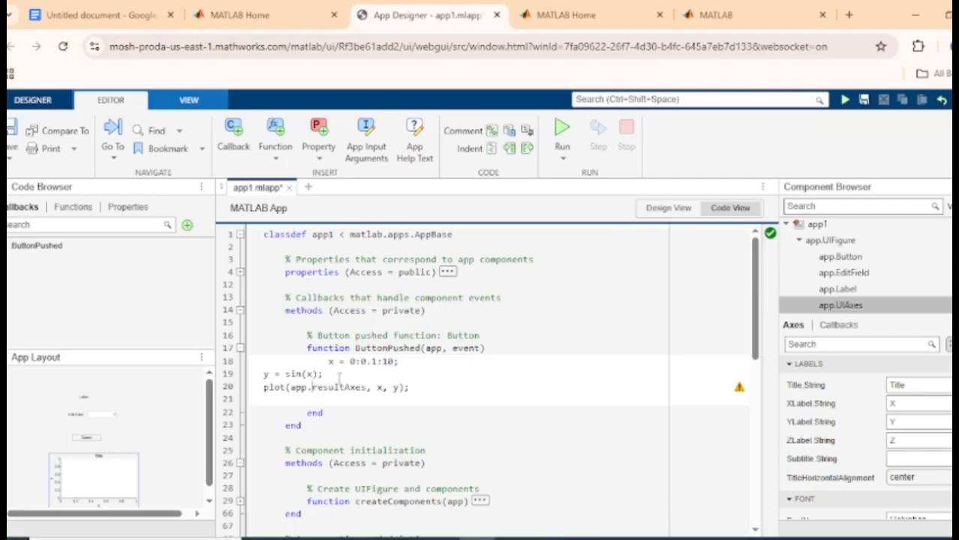
left_click(448, 272)
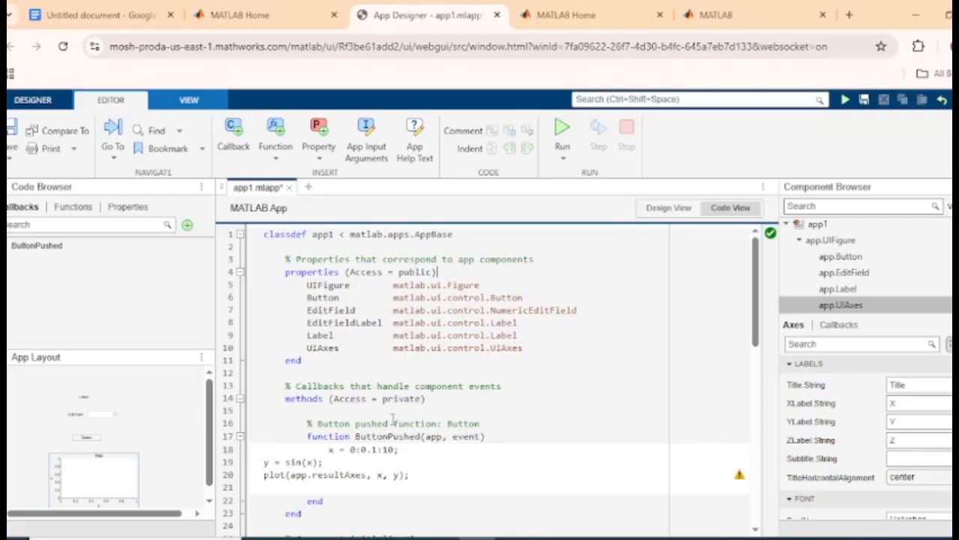
Confirm the axes component is named UIAxes on line 10 of the properties
double_click(338, 348)
left_click(329, 348)
scroll(755, 285, "down", 3)
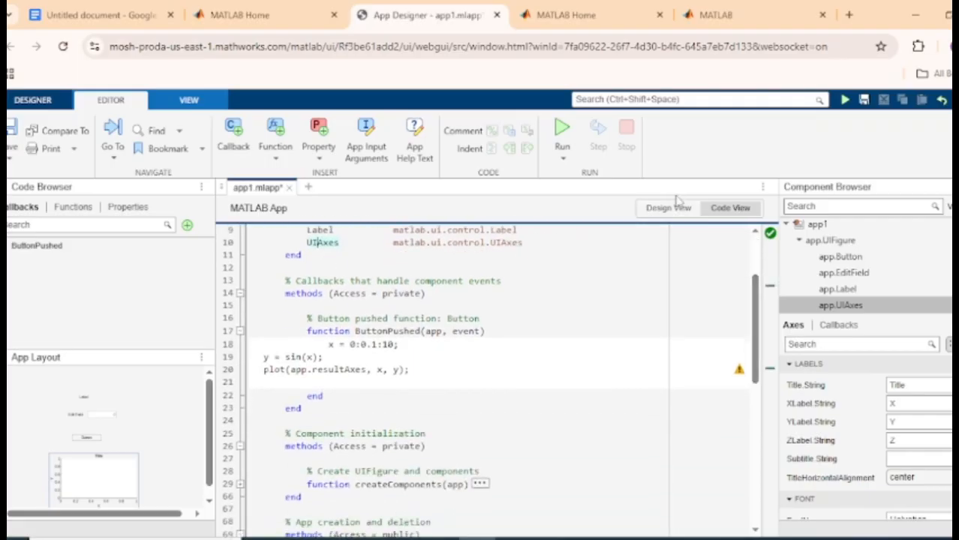
Toggle the axes label properties in Design View, then read line 20's 'Specify an Axes handle' warning
left_click(679, 208)
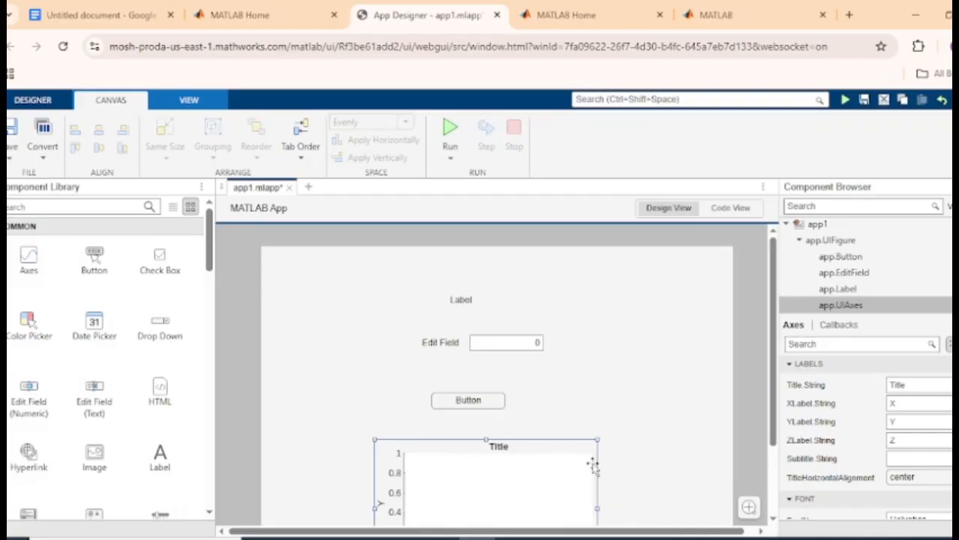
left_click_drag(955, 383, 956, 382)
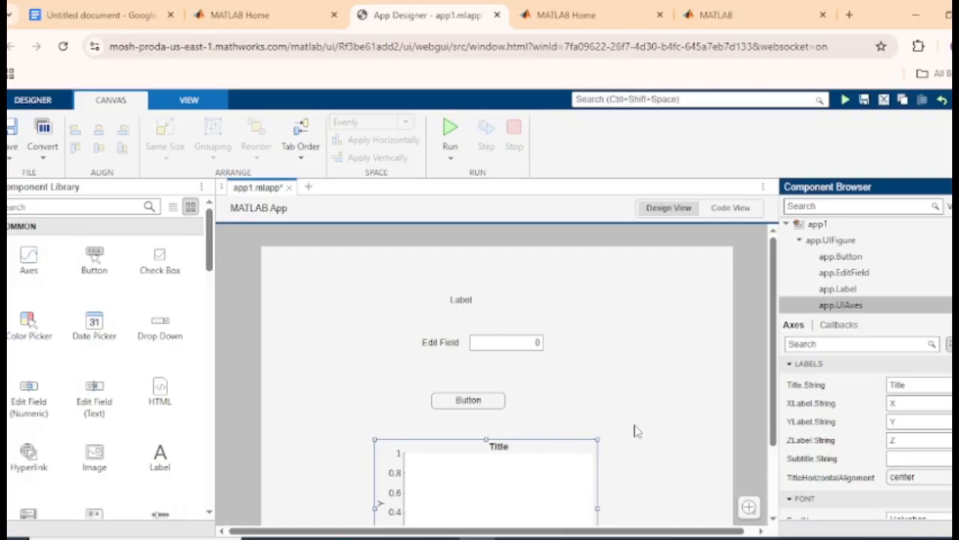
left_click(788, 364)
left_click(790, 364)
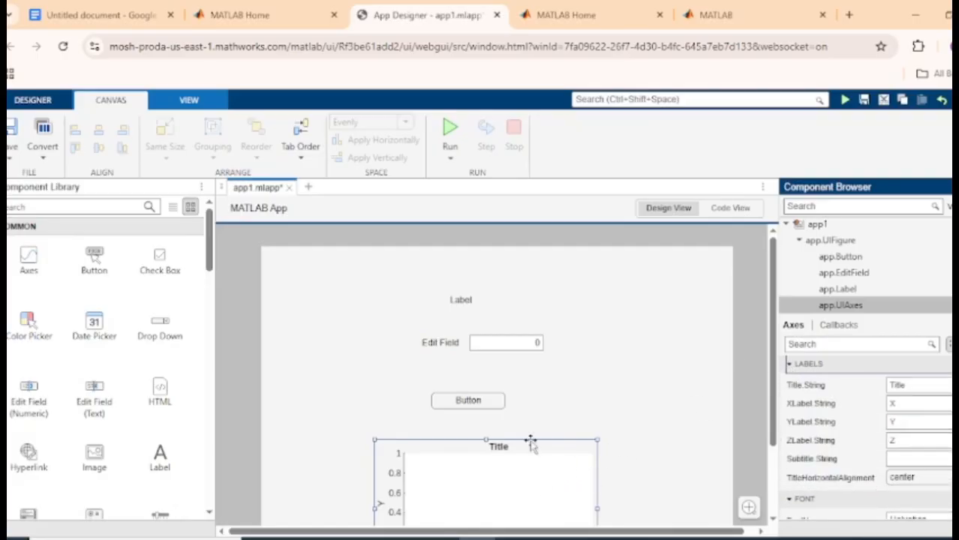
left_click(731, 209)
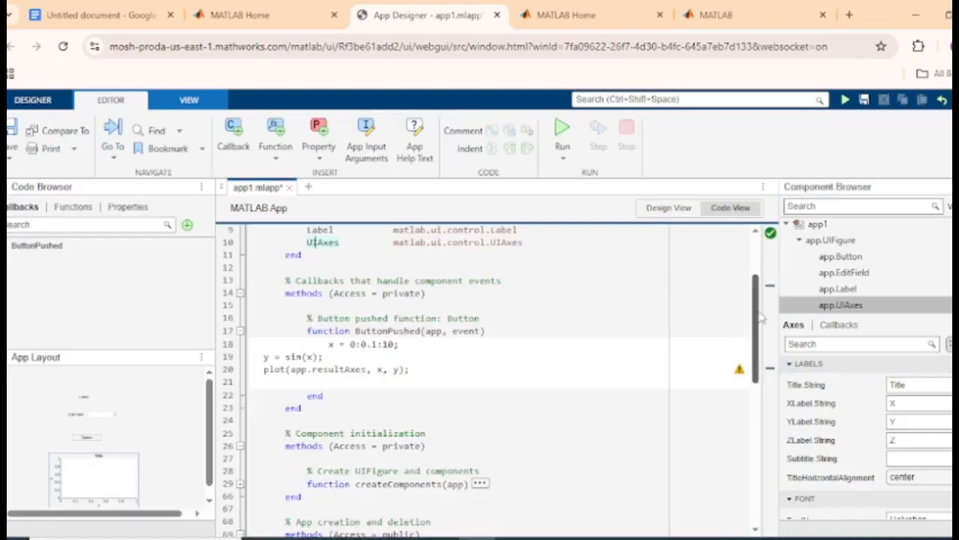
scroll(758, 328, "down", 1)
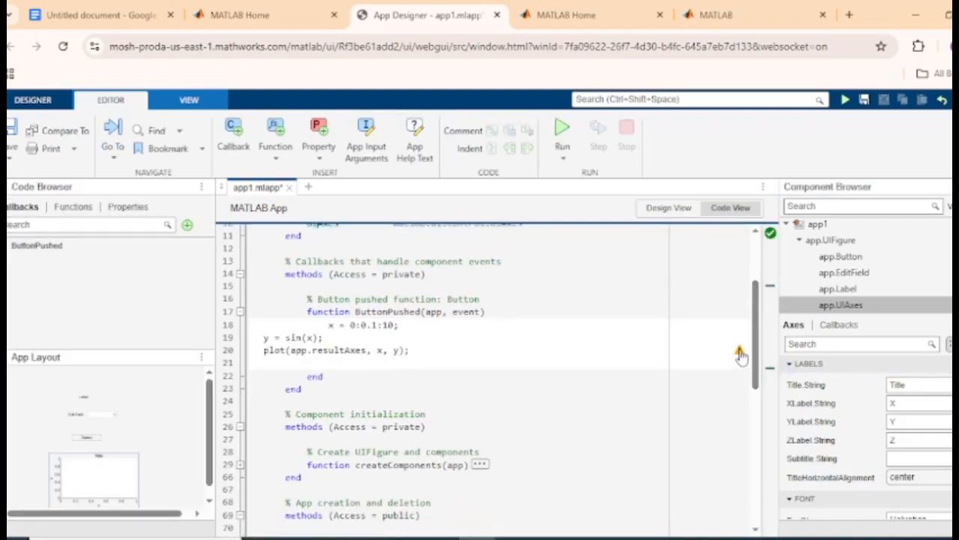
mouse_move(741, 356)
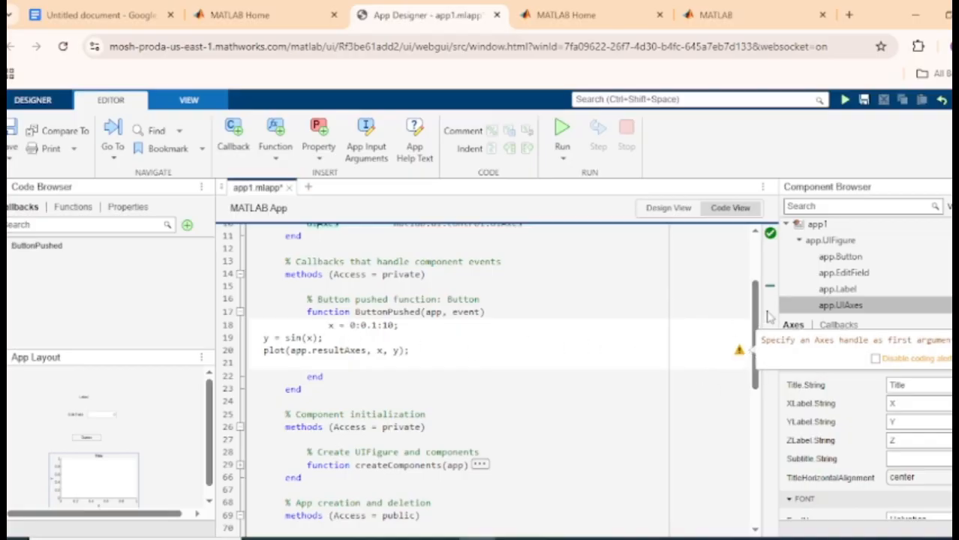
Replace app.resultAxes with app.UIAxes so the plot line reads plot(app.UIAxes, x, y)
left_click_drag(755, 315, 755, 274)
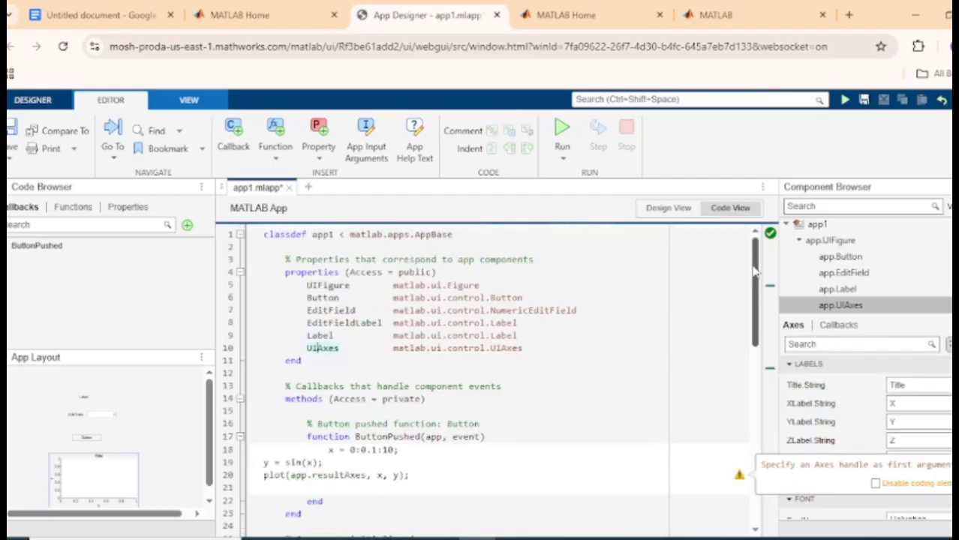
double_click(338, 348)
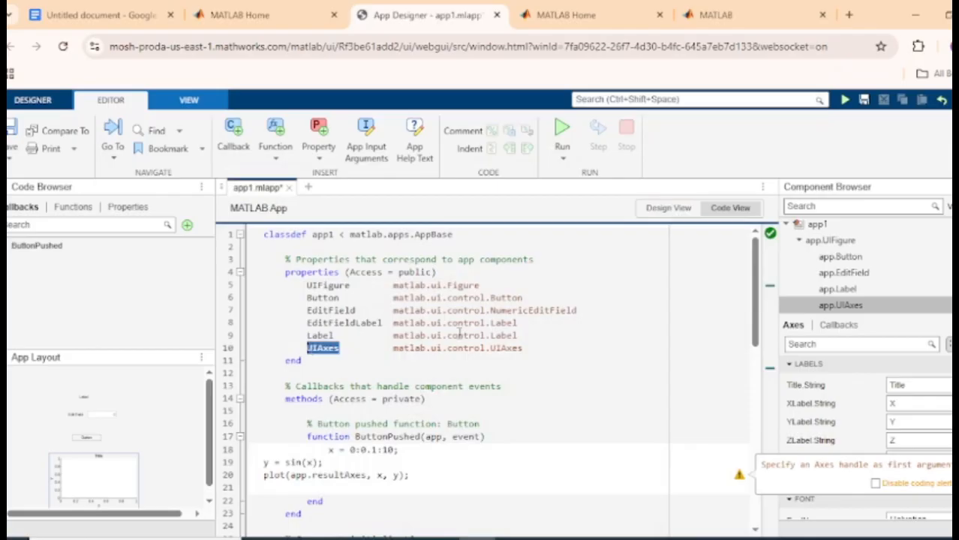
left_click_drag(756, 330, 758, 401)
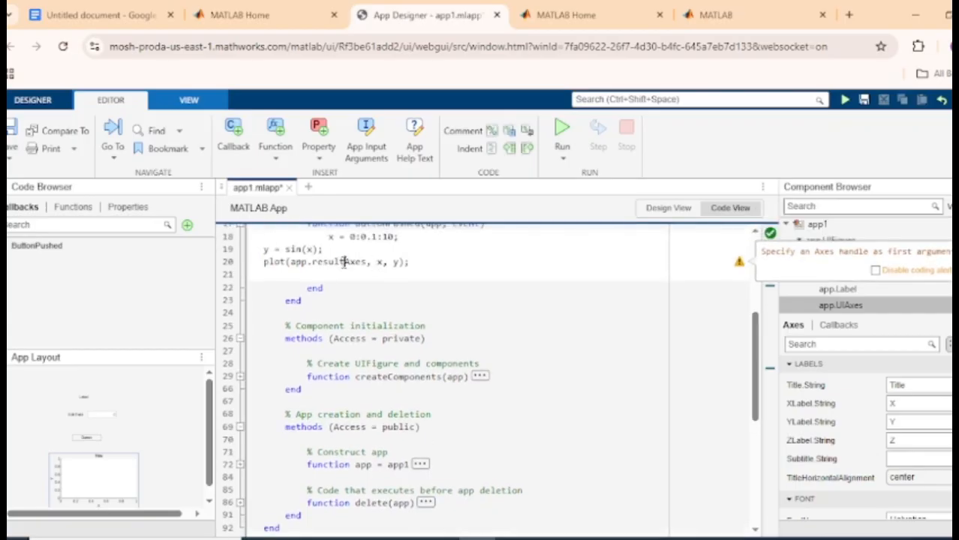
left_click_drag(343, 262, 318, 263)
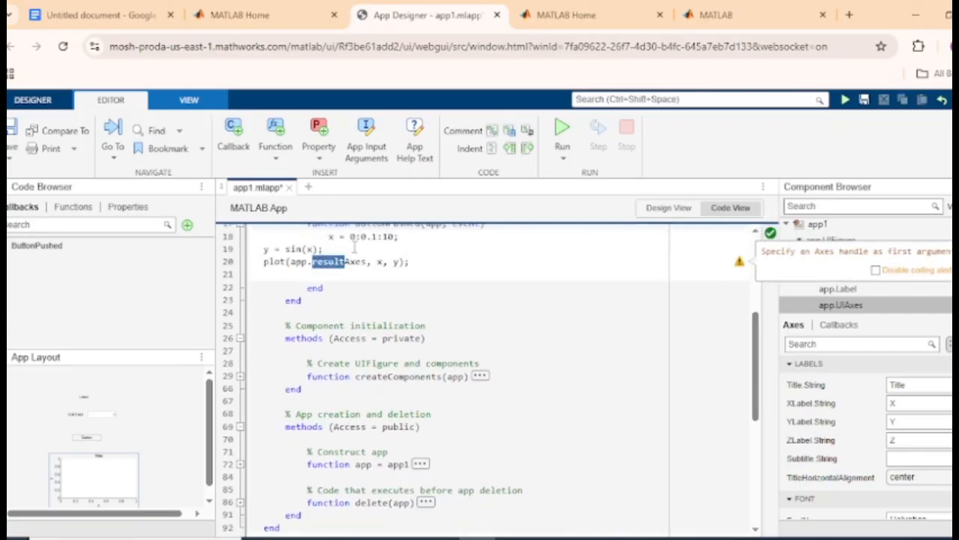
type("UI")
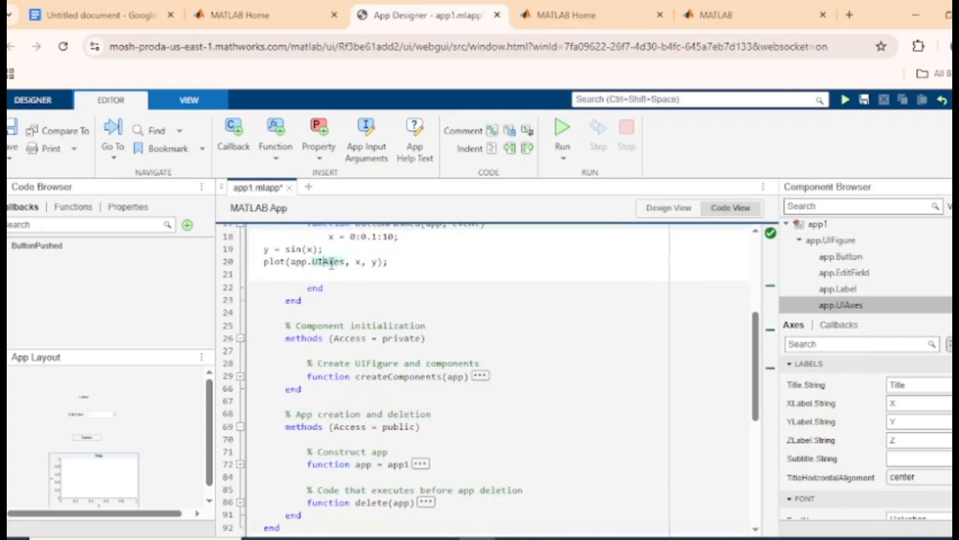
left_click(415, 337)
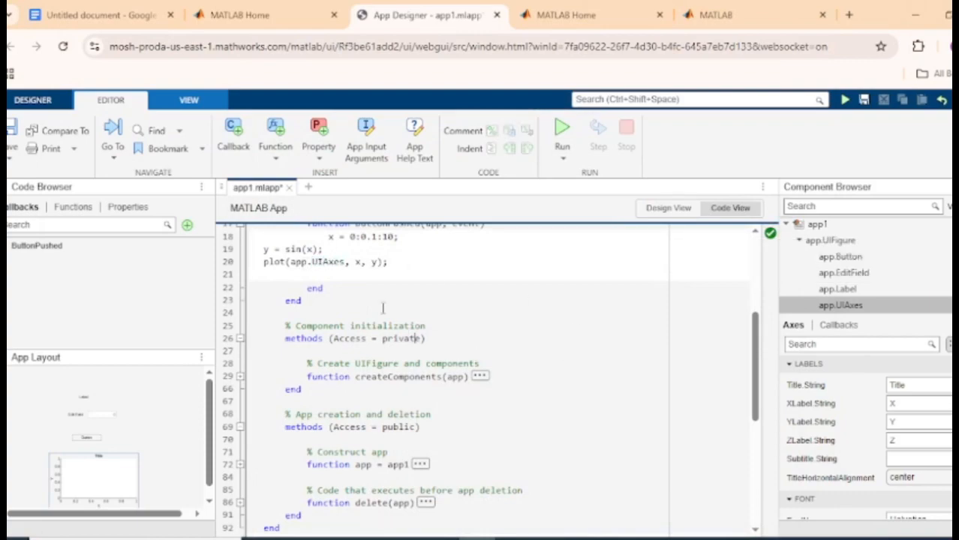
left_click(328, 262)
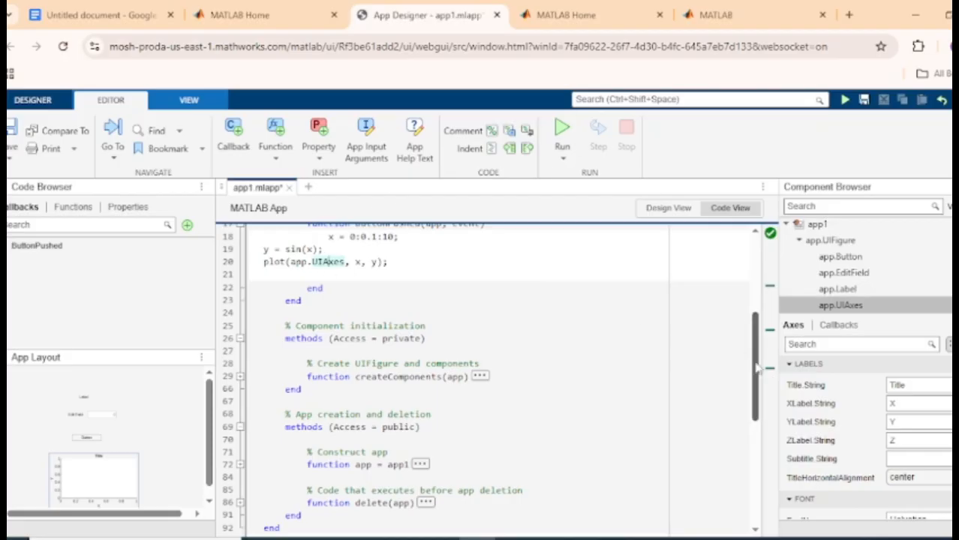
scroll(720, 342, "up", 2)
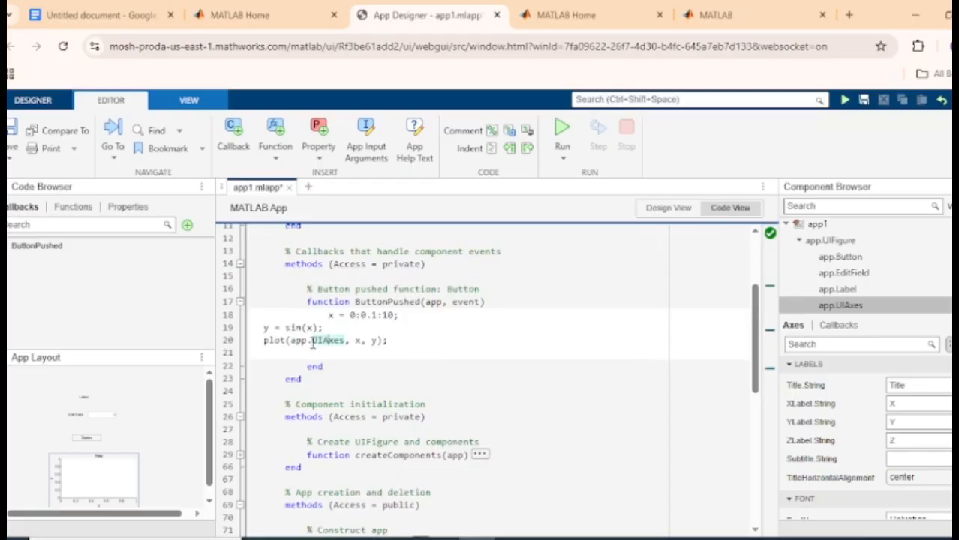
left_click_drag(313, 341, 347, 341)
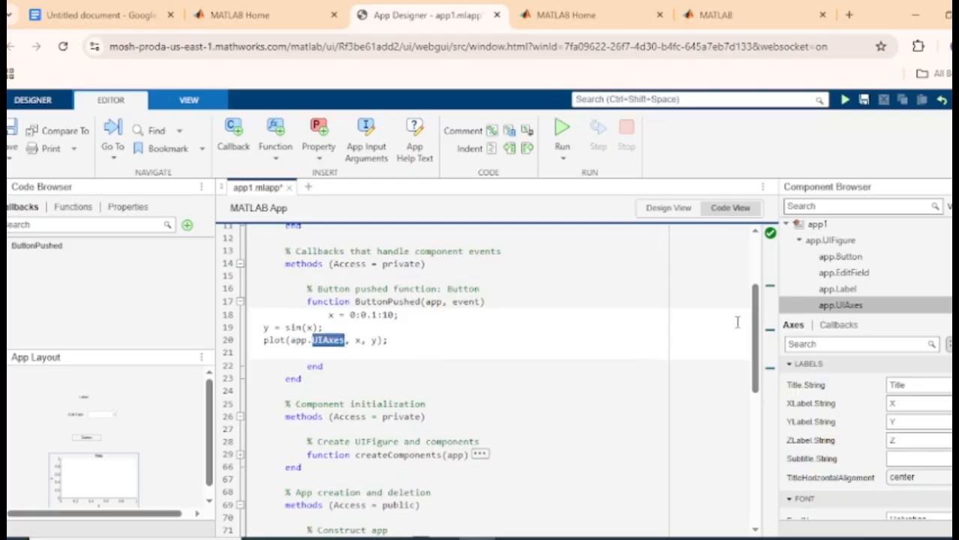
scroll(736, 321, "up", 3)
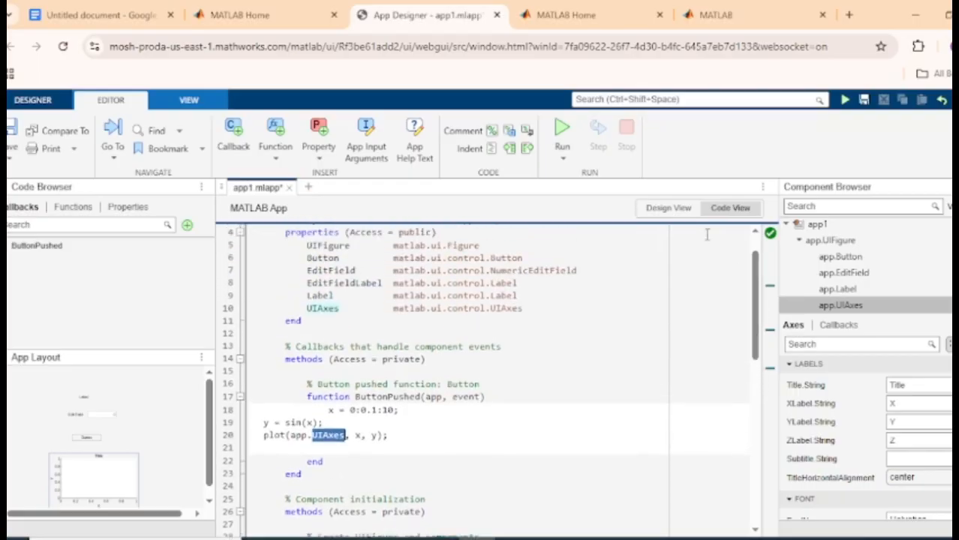
left_click(670, 208)
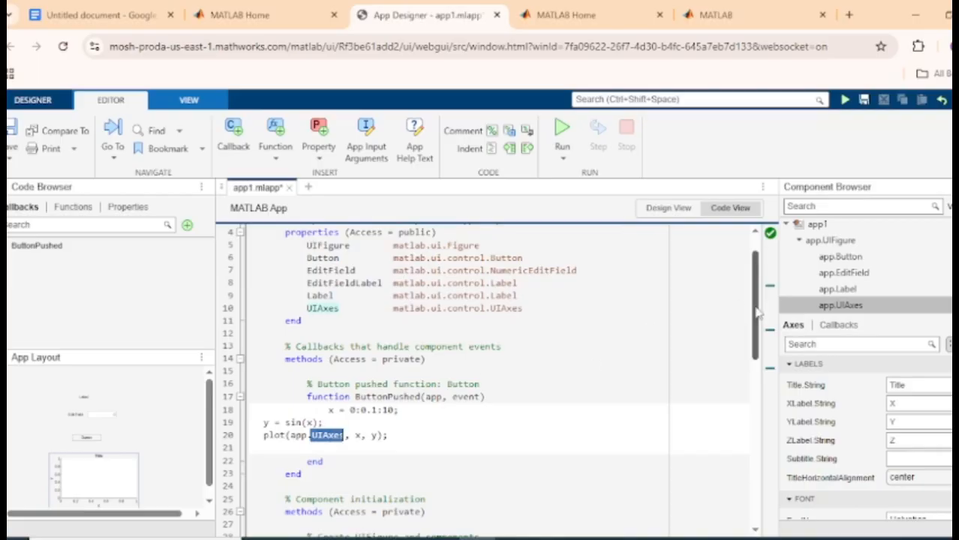
mouse_move(758, 313)
left_mouse_down()
mouse_move(769, 458)
mouse_move(744, 308)
left_mouse_up()
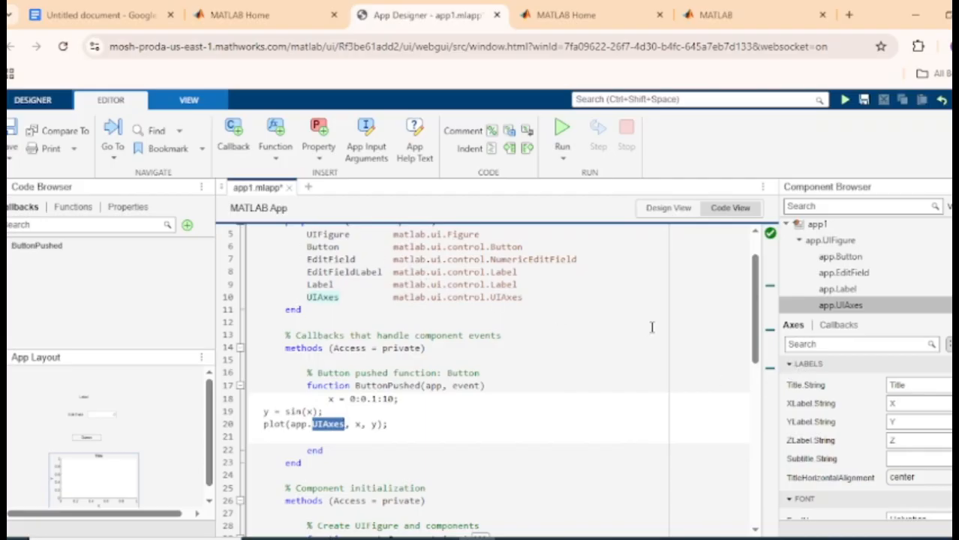
scroll(749, 323, "up", 2)
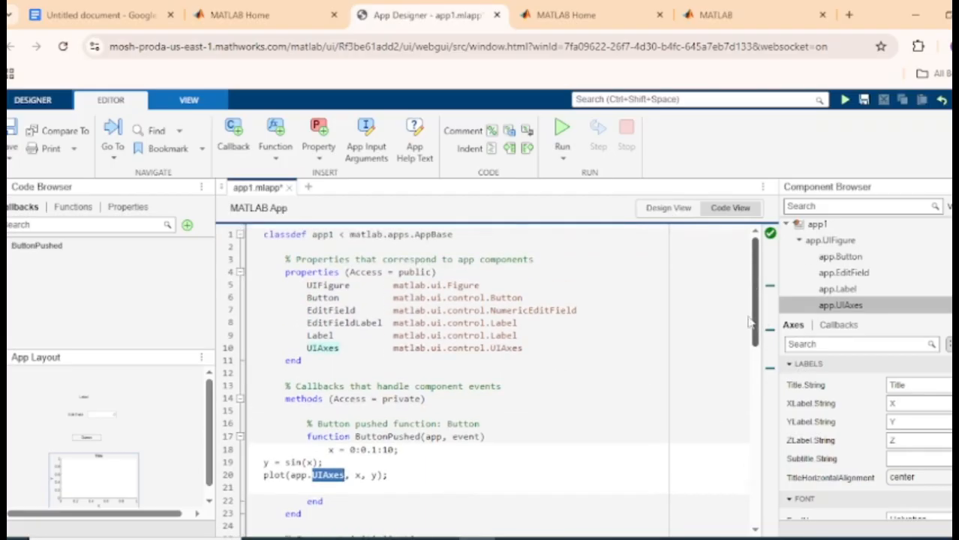
scroll(749, 322, "down", 2)
scroll(745, 297, "up", 2)
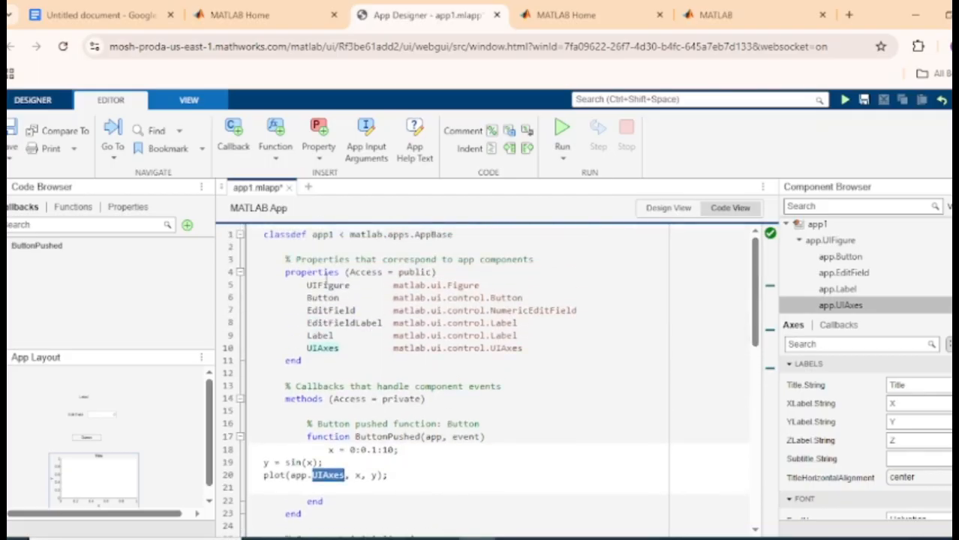
left_click_drag(755, 304, 763, 405)
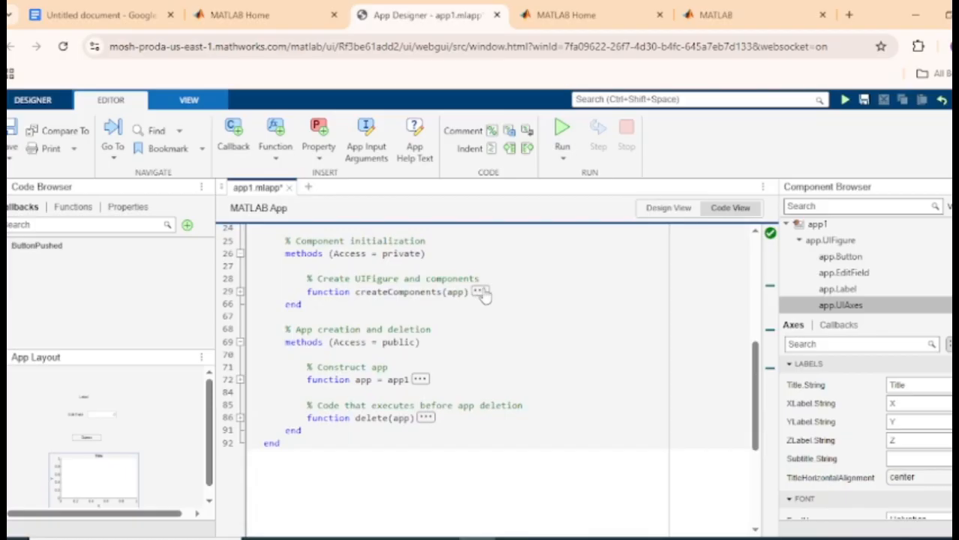
left_click_drag(756, 390, 754, 222)
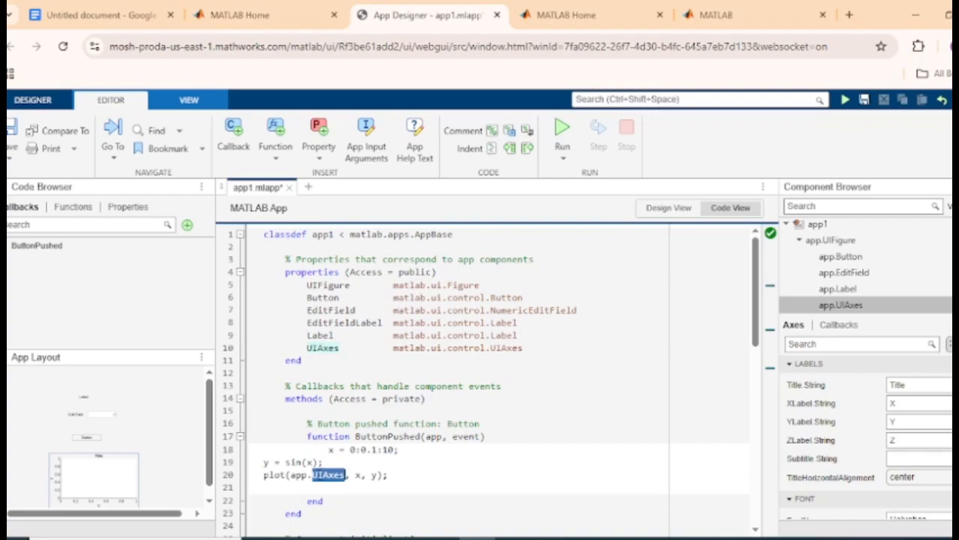
left_click(317, 475)
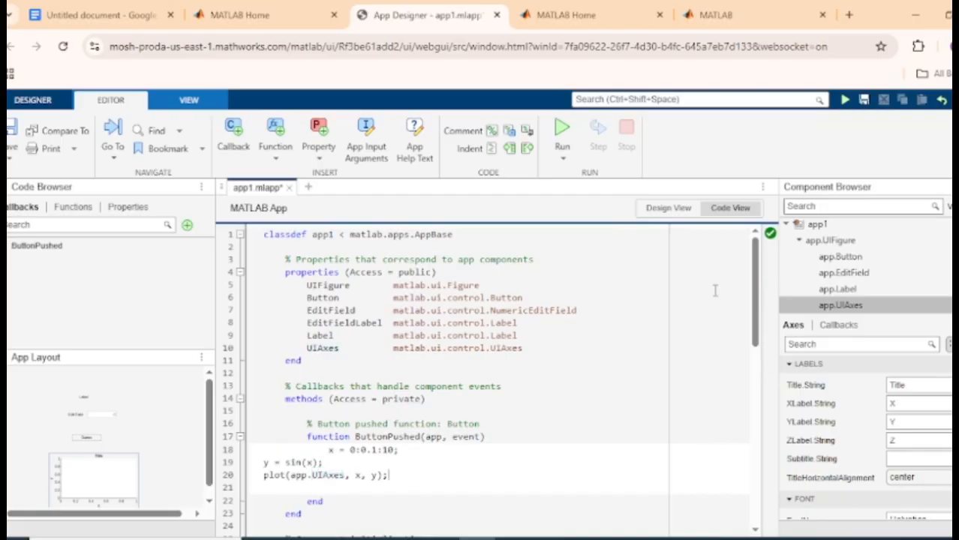
left_click_drag(756, 305, 764, 336)
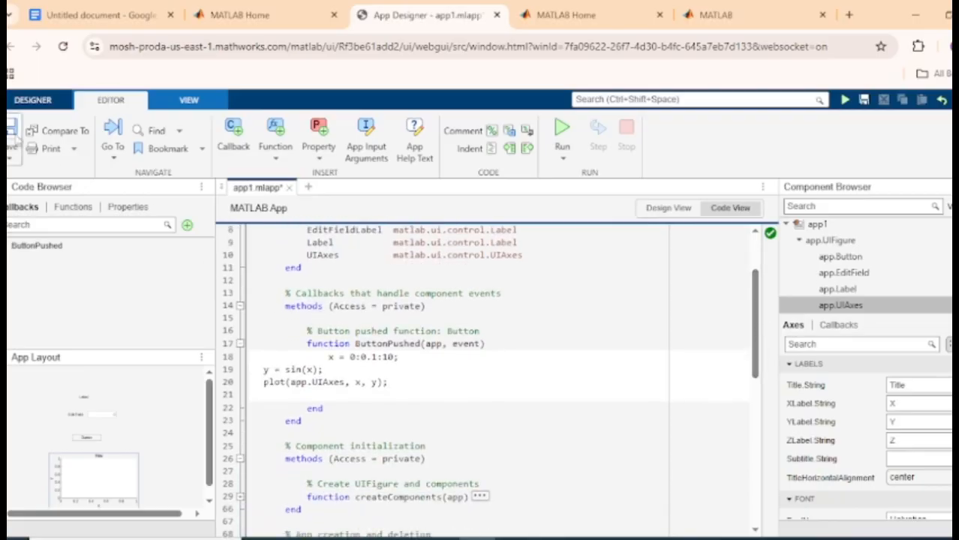
Save the app as app5.mlapp instead of the proposed app1.mlapp
left_click(11, 134)
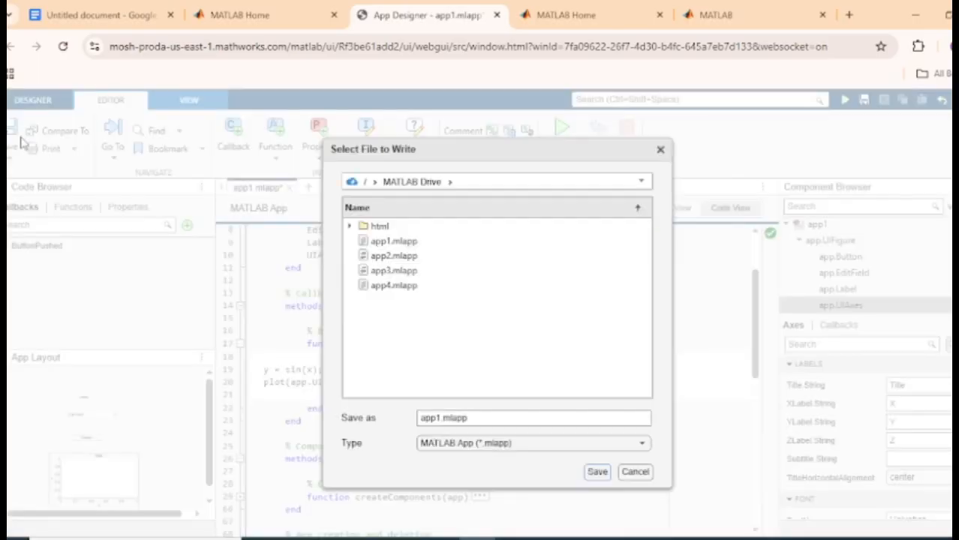
left_click(441, 423)
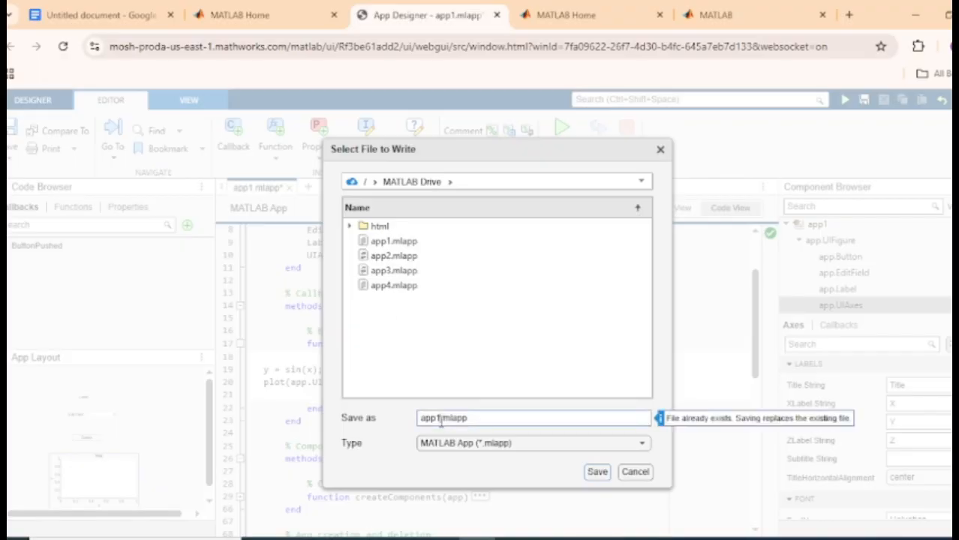
key("BackSpace")
type("5")
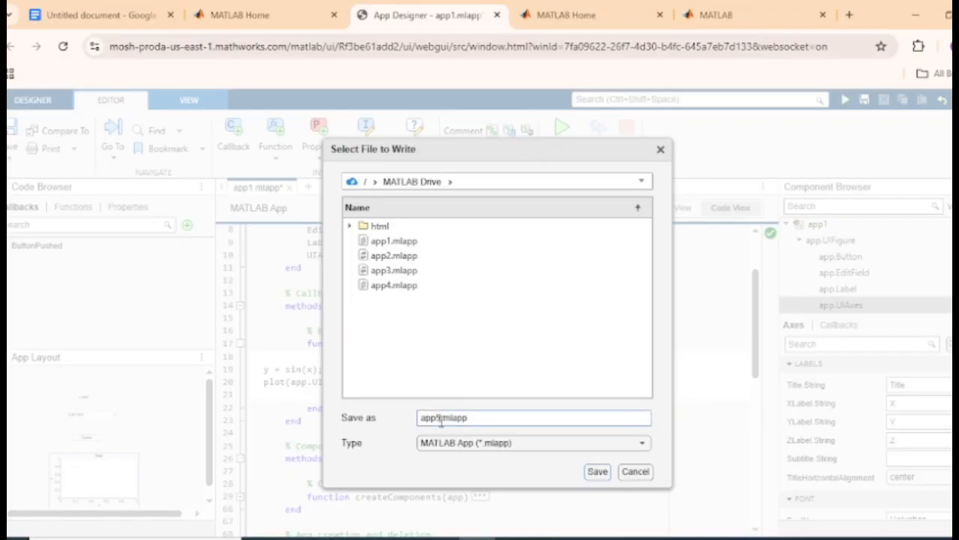
left_click(598, 479)
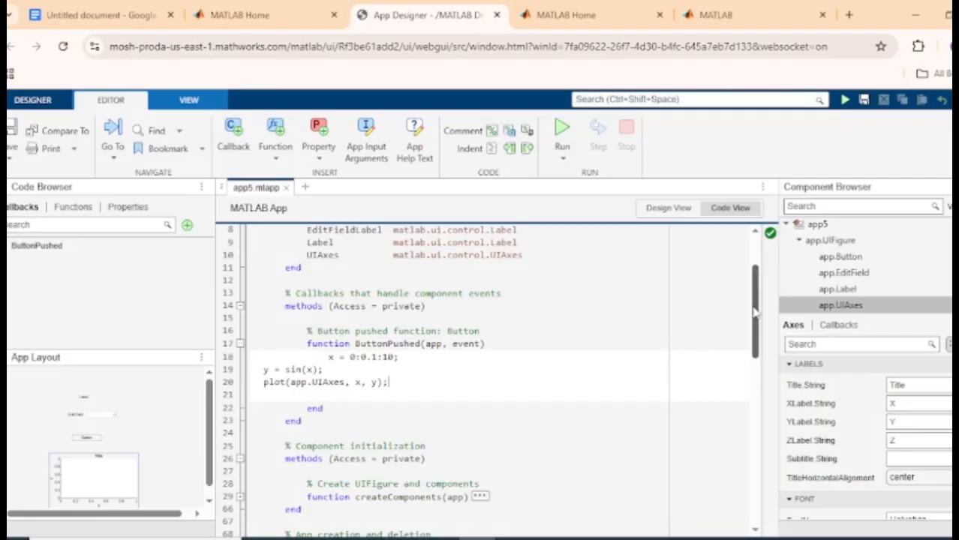
Run the app, enter 36 in the Edit Field, plot the sine wave, then close the app
scroll(755, 311, "up", 1)
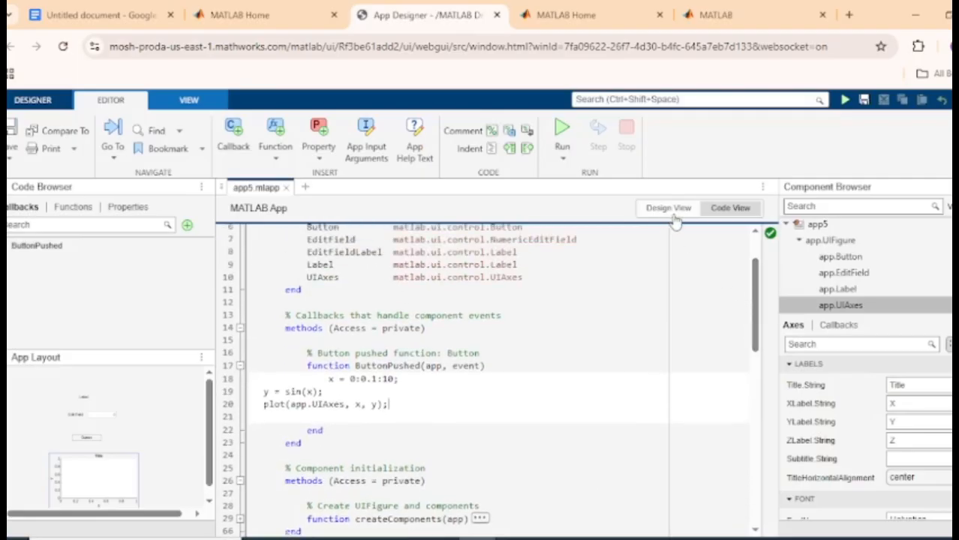
left_click(564, 132)
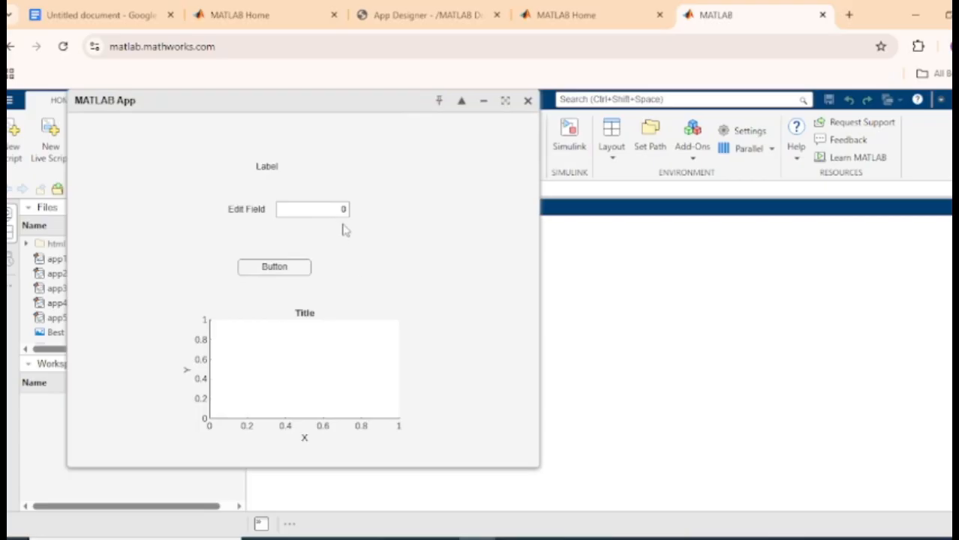
key("BackSpace")
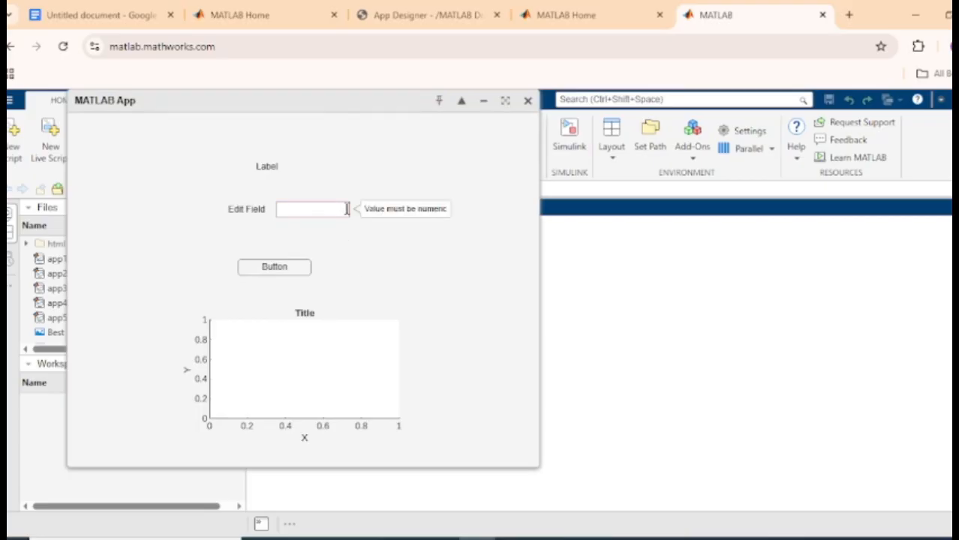
type("3")
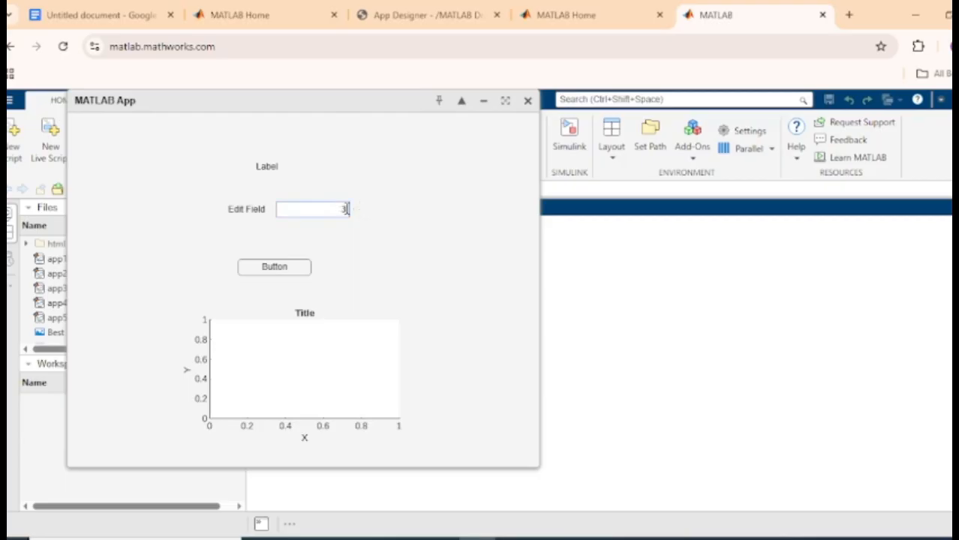
type("6")
left_click(299, 272)
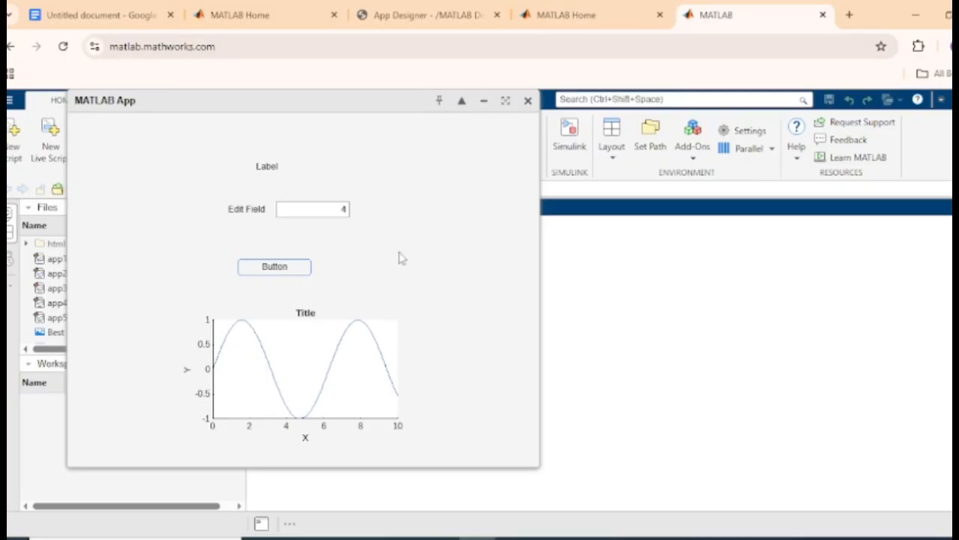
left_click(528, 100)
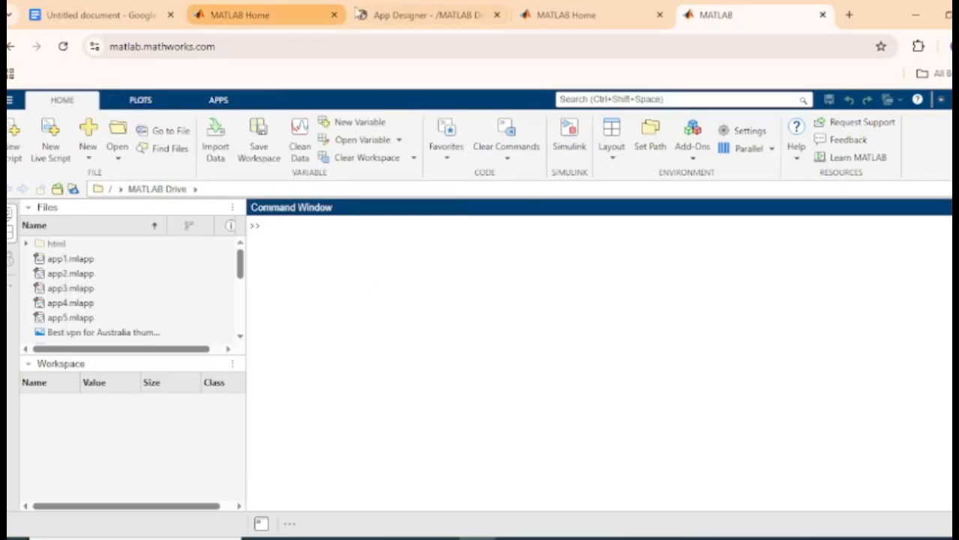
Review the Google Docs calculator notes, then return to the blank app2.mlapp in App Designer
left_click(424, 17)
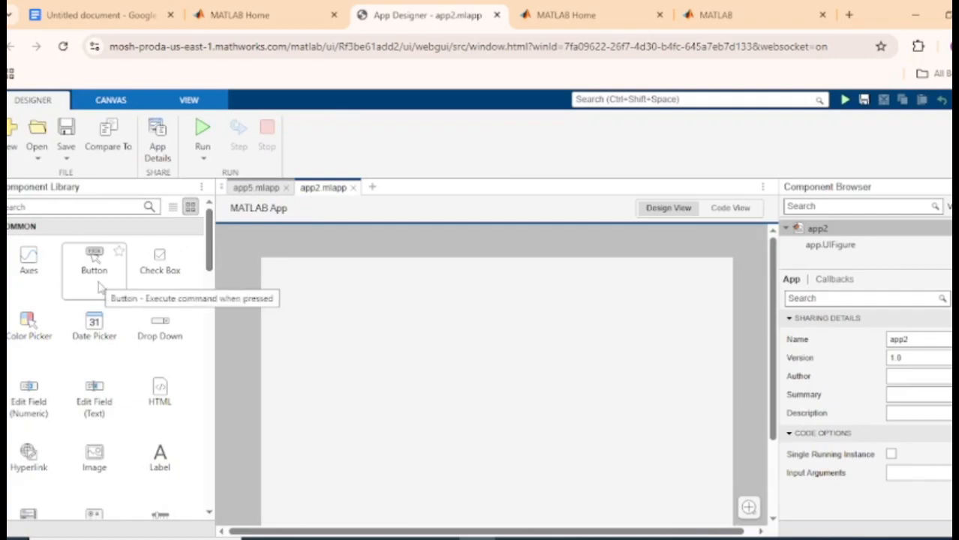
left_click(79, 14)
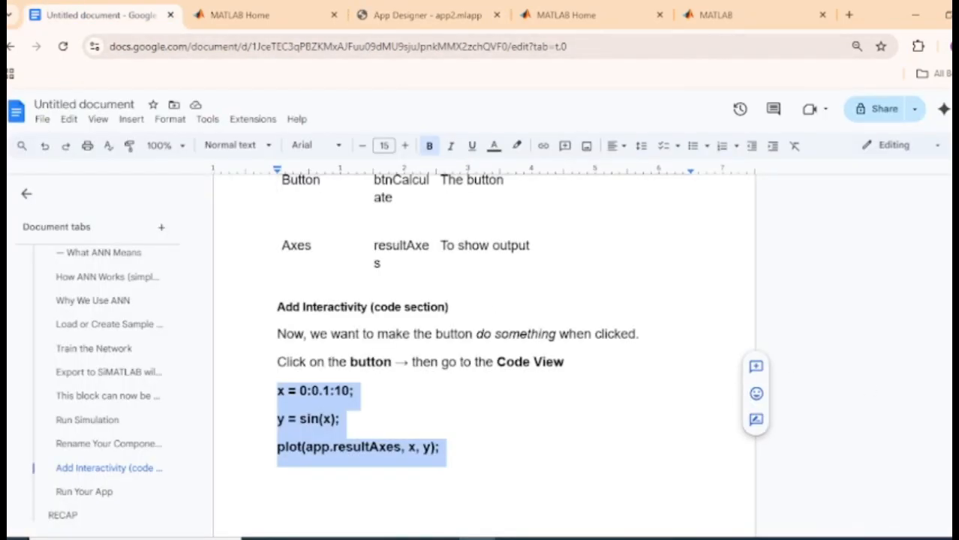
scroll(484, 353, "down", 10)
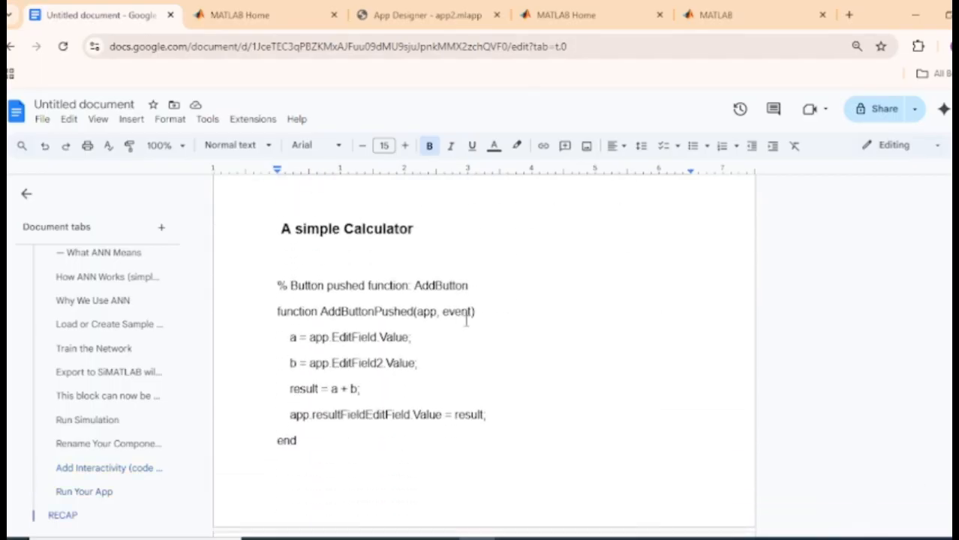
left_click(406, 10)
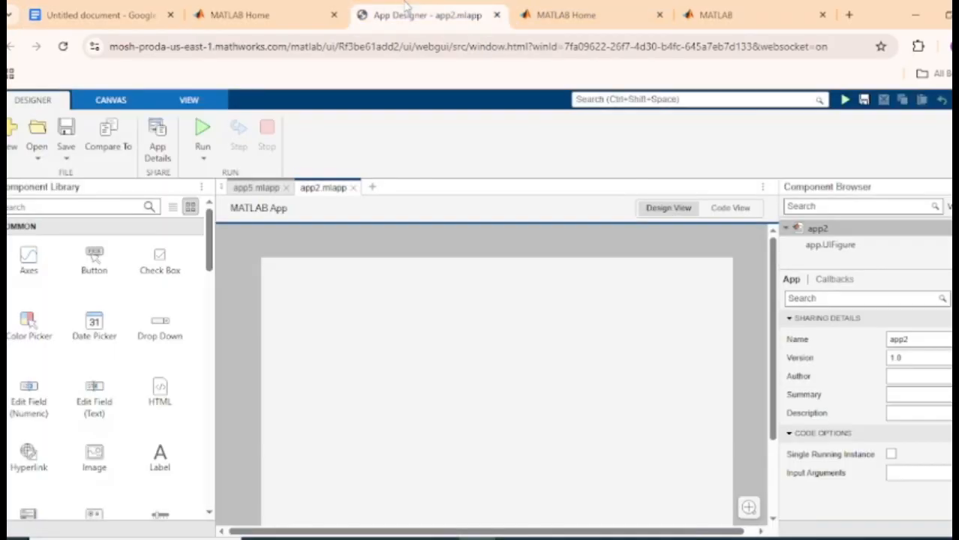
Drag three numeric Edit Fields onto the app2 canvas and place a Button between them
left_click(285, 306)
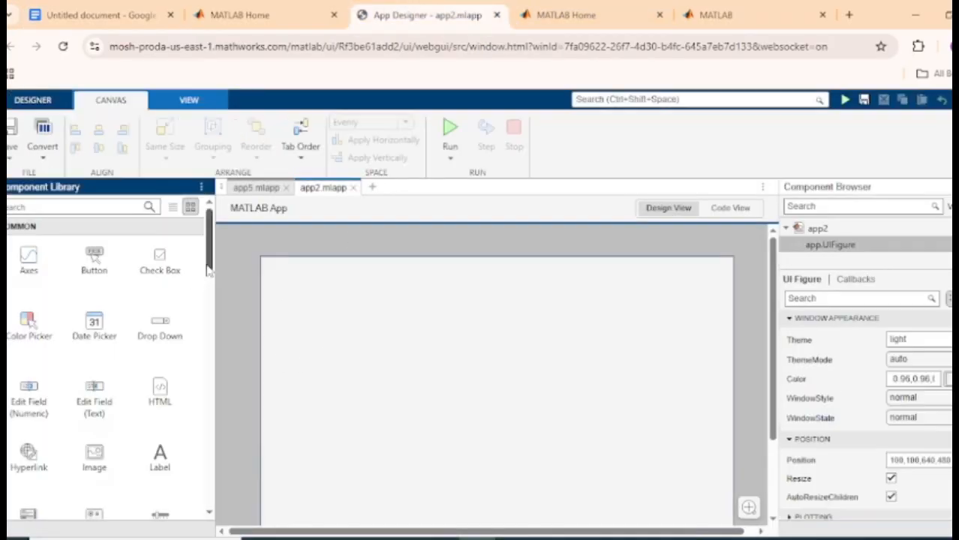
scroll(209, 270, "down", 1)
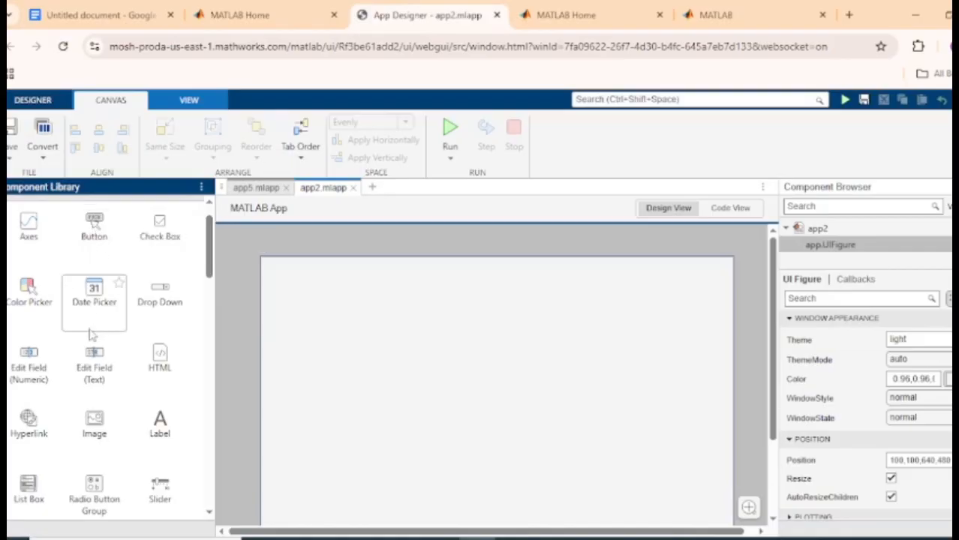
left_click_drag(30, 360, 367, 314)
left_click_drag(41, 381, 627, 311)
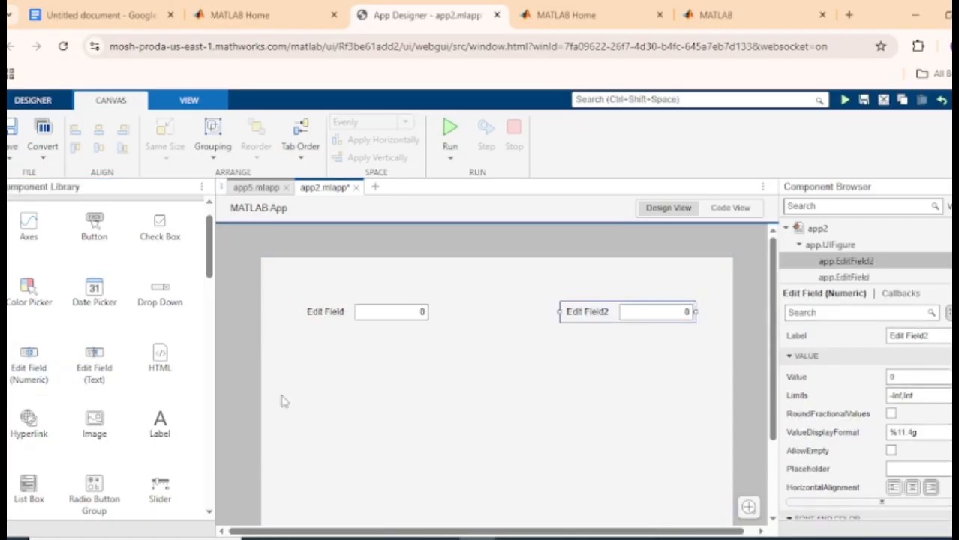
left_click_drag(29, 379, 511, 463)
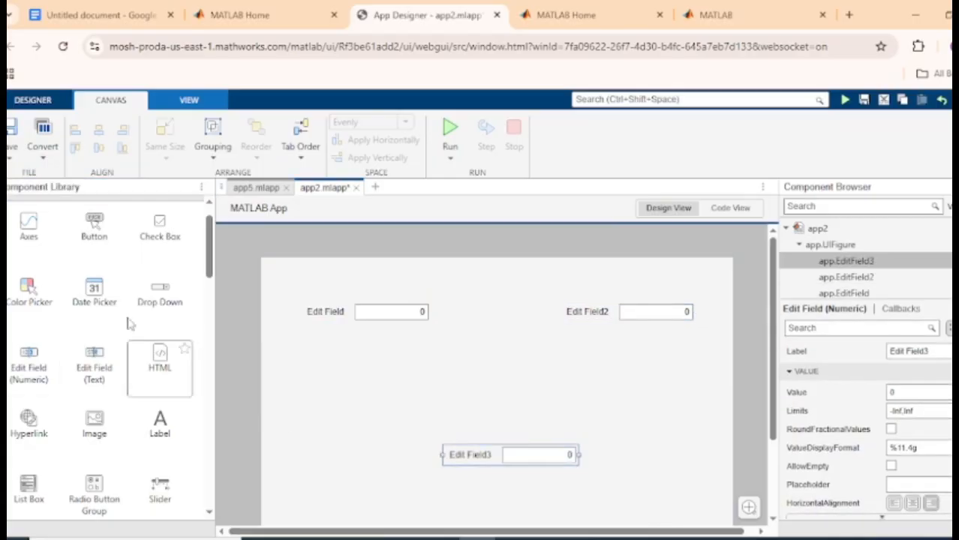
left_click_drag(92, 242, 488, 389)
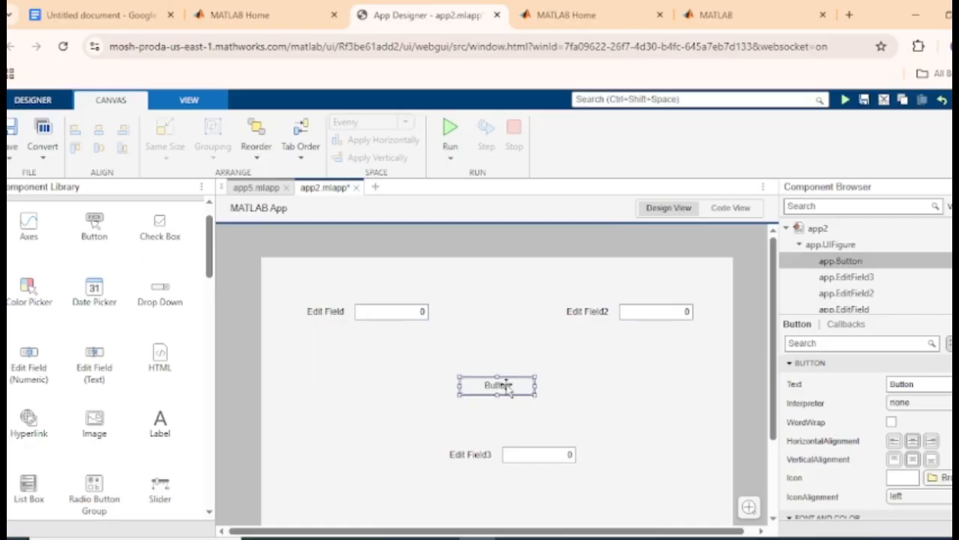
Change the button's Text property from Button to AddButton in the Inspector
left_click(911, 384)
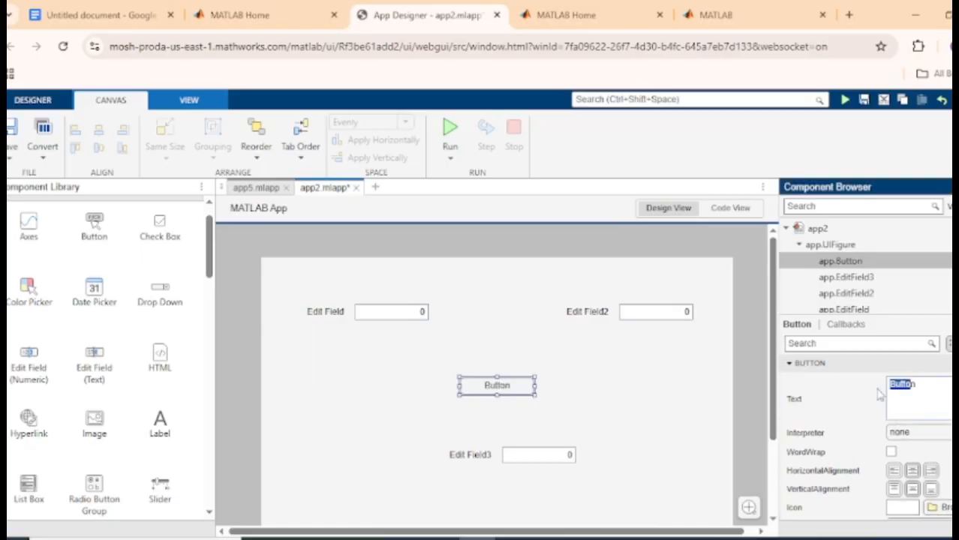
left_click(902, 384)
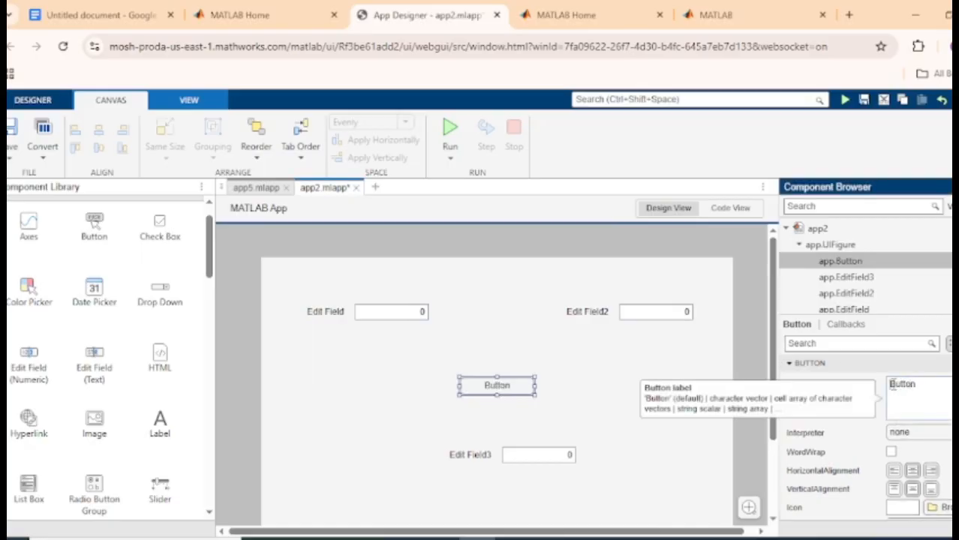
type("ADD")
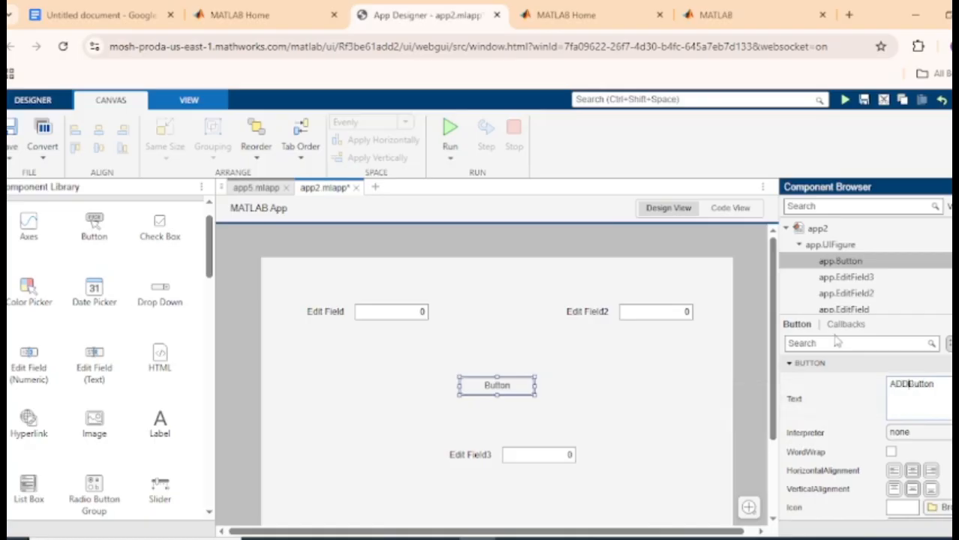
key("BackSpace")
key("BackSpace")
type("dd")
key("Return")
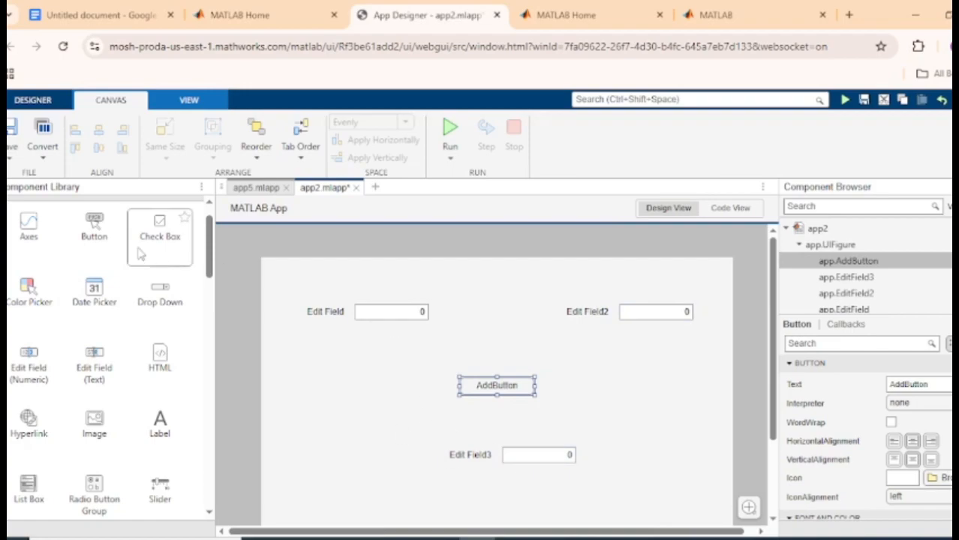
mouse_move(84, 231)
left_mouse_down()
mouse_move(370, 268)
mouse_move(530, 392)
mouse_move(570, 369)
mouse_move(82, 234)
left_mouse_up()
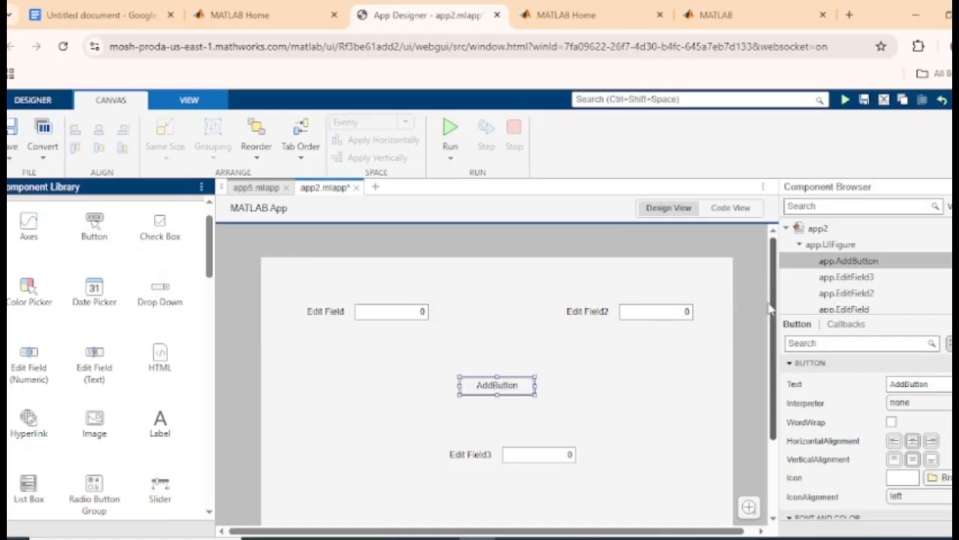
left_click_drag(772, 326, 772, 350)
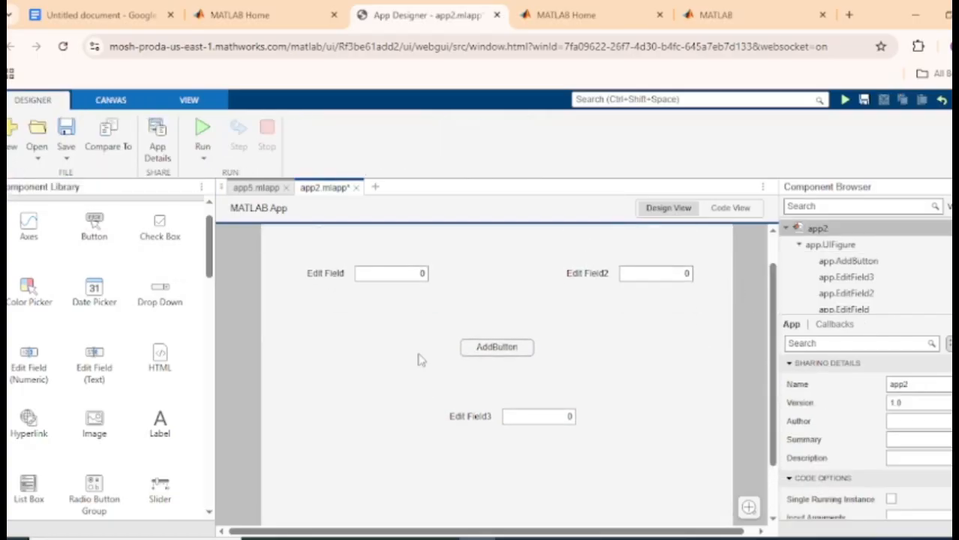
left_click(492, 409)
left_click(492, 415)
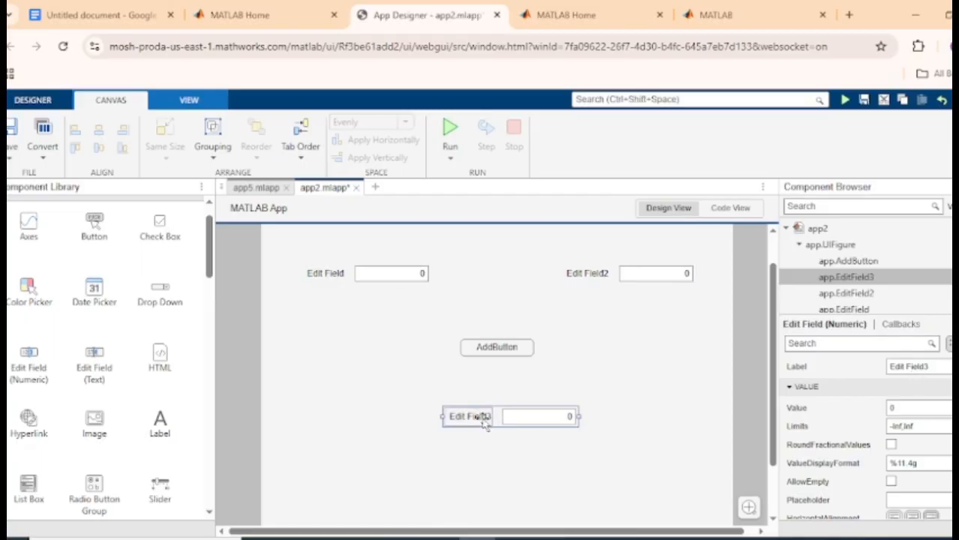
left_click(424, 274)
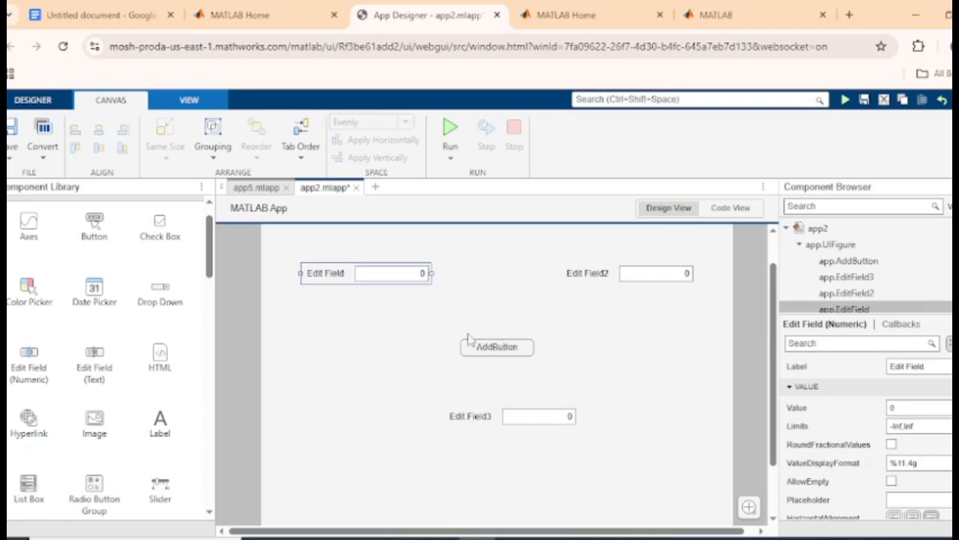
left_click(505, 353)
left_click(505, 353)
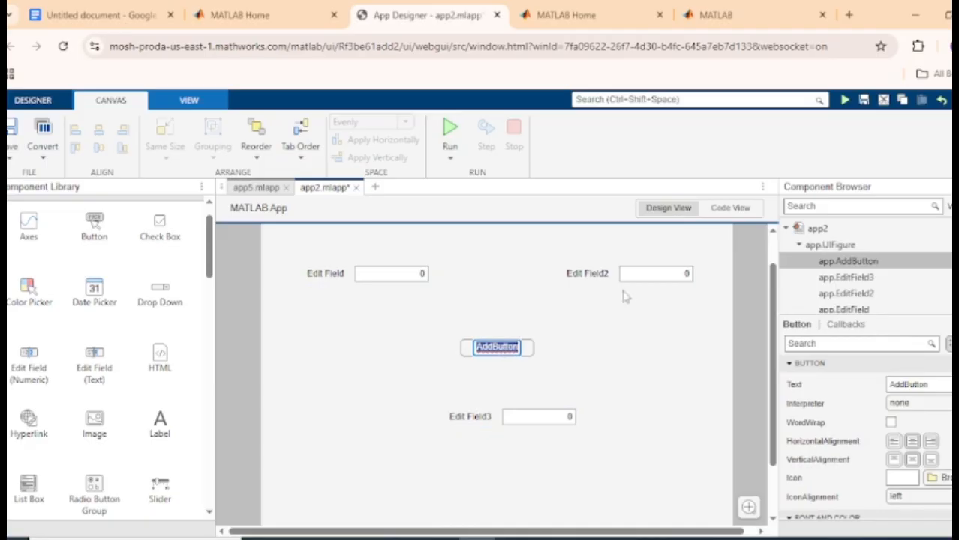
In Code View, add an empty ButtonPushedFcn callback (AddButtonPushed) for app.AddButton
left_click(748, 211)
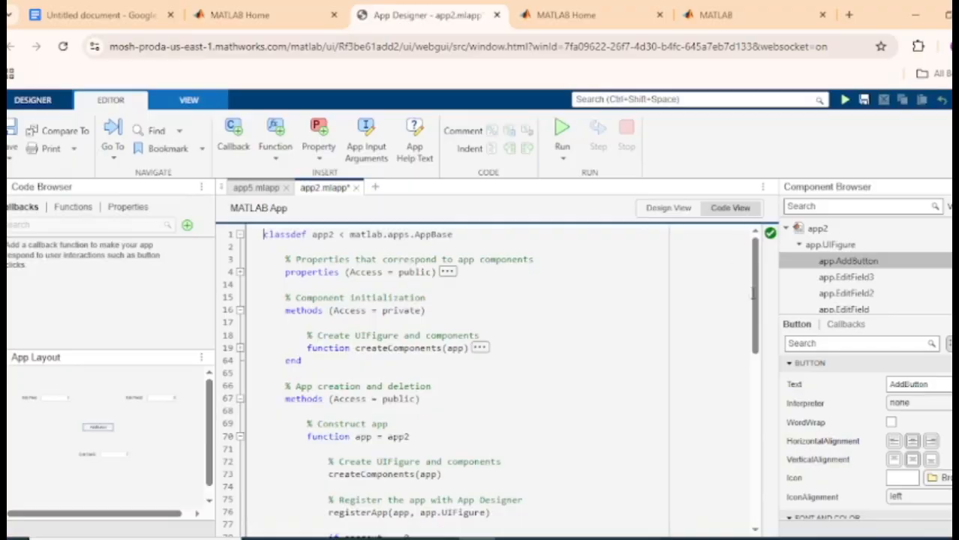
scroll(753, 293, "down", 1)
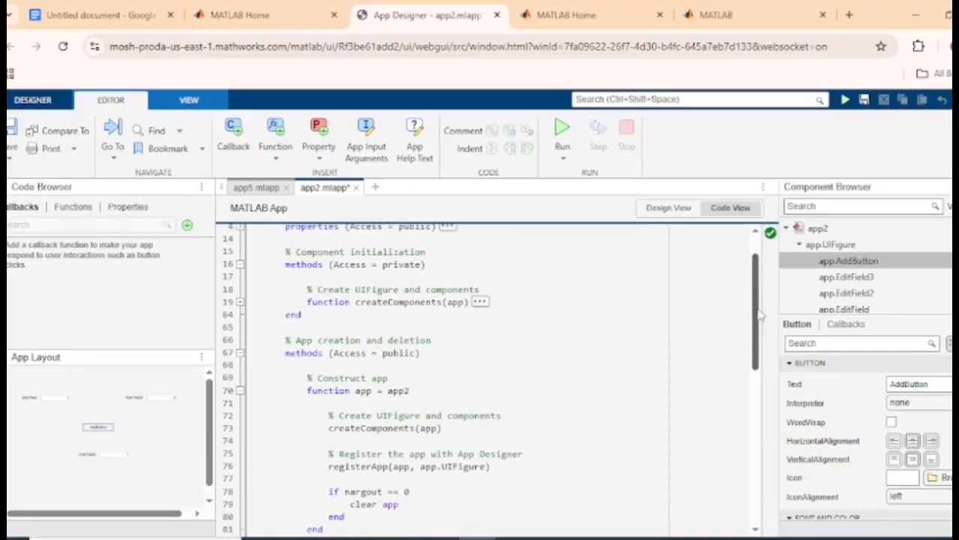
right_click(848, 261)
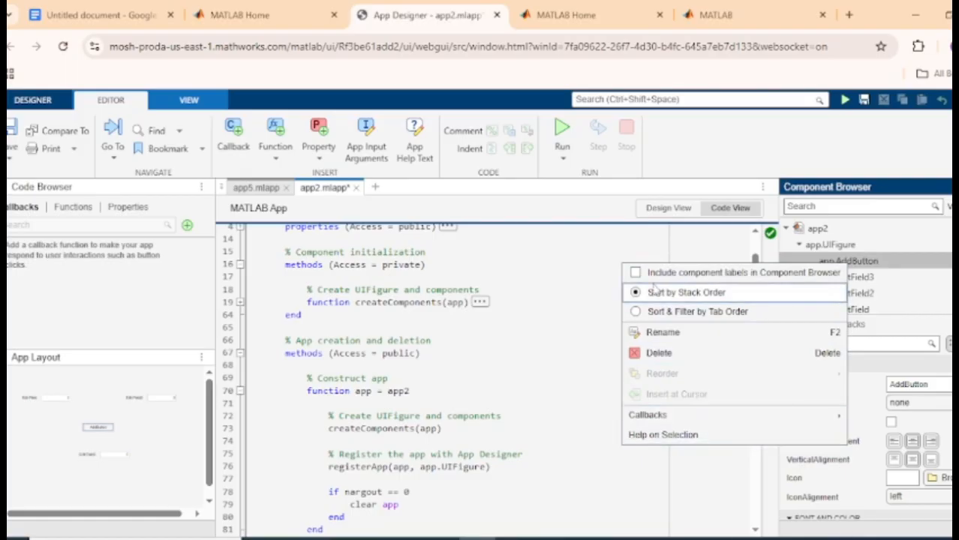
mouse_move(699, 419)
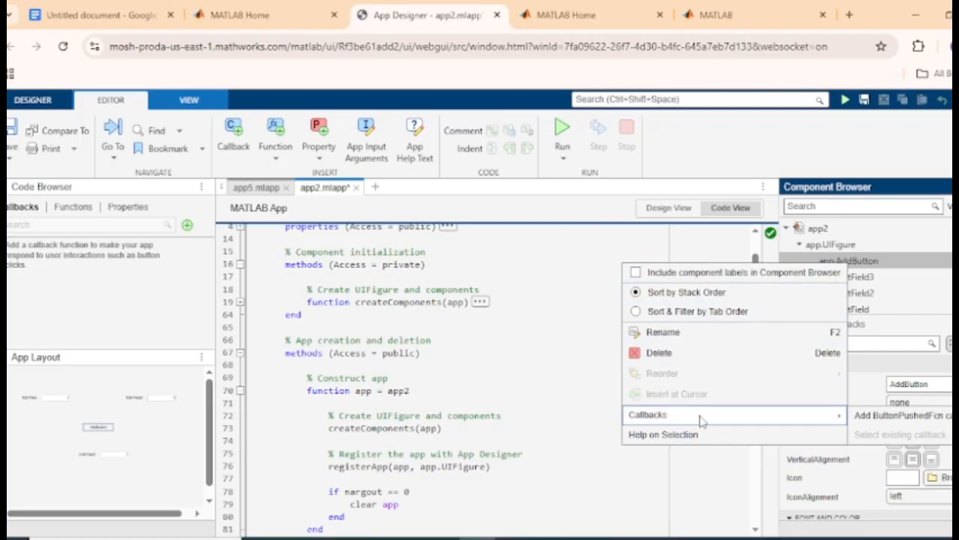
left_click(892, 417)
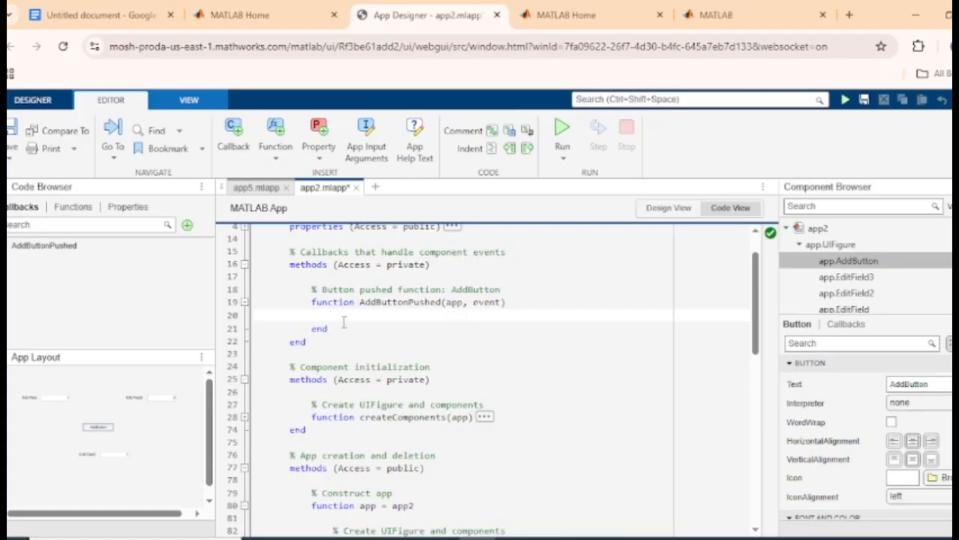
left_click(119, 17)
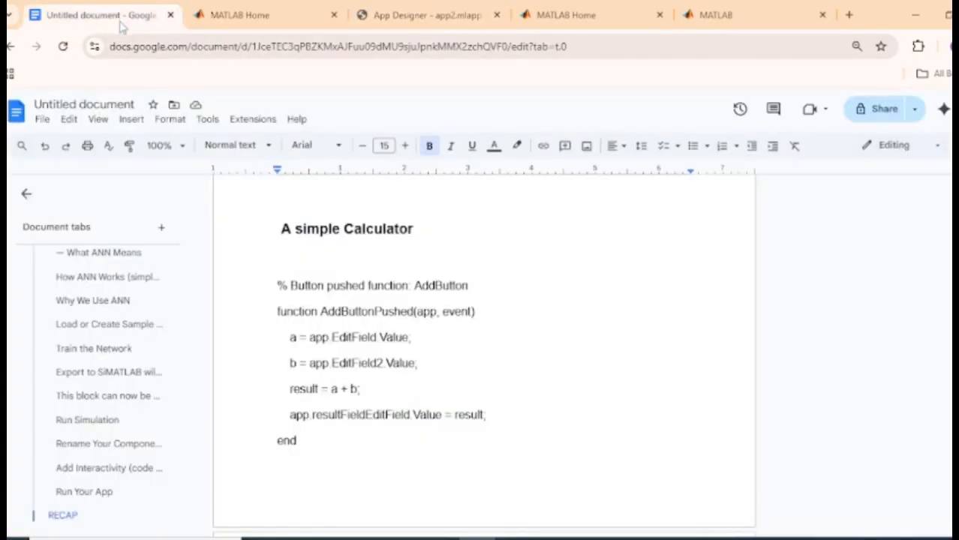
Copy the AddButtonPushed calculator code block from the Google Docs notes
left_click(278, 284)
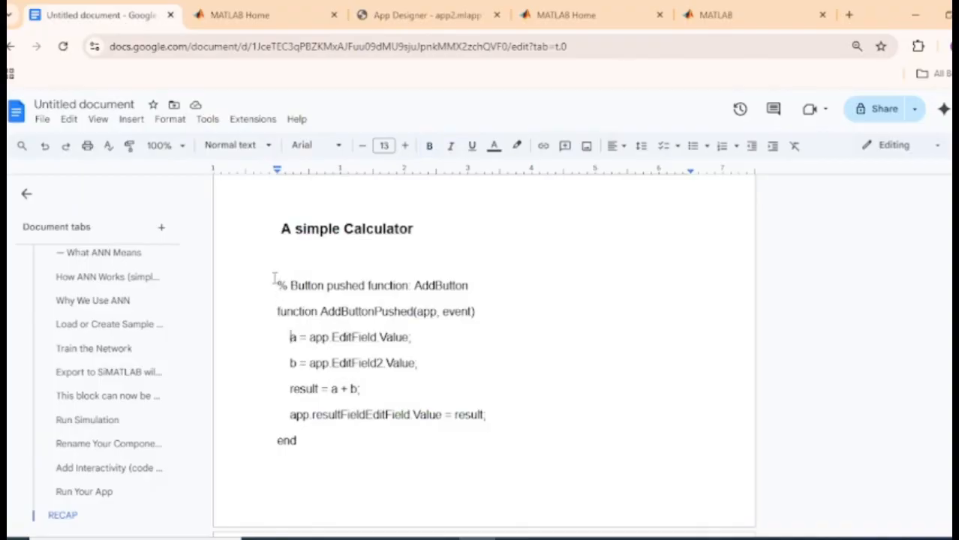
left_click_drag(278, 259, 471, 444)
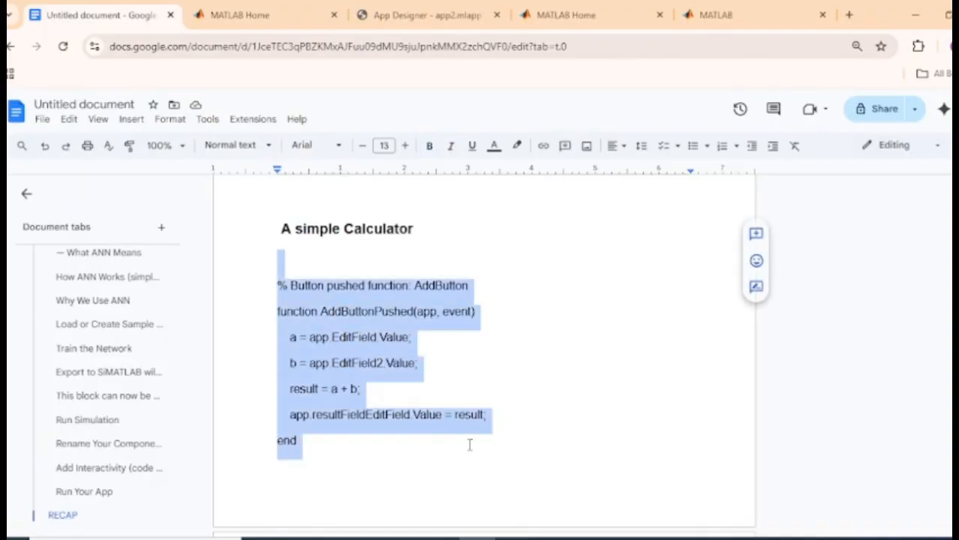
right_click(353, 333)
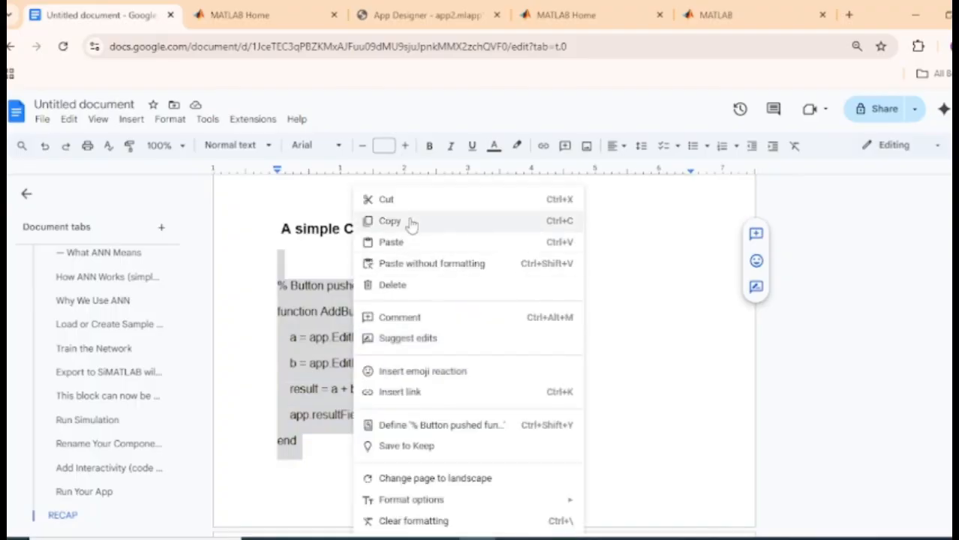
left_click(411, 223)
left_click(420, 15)
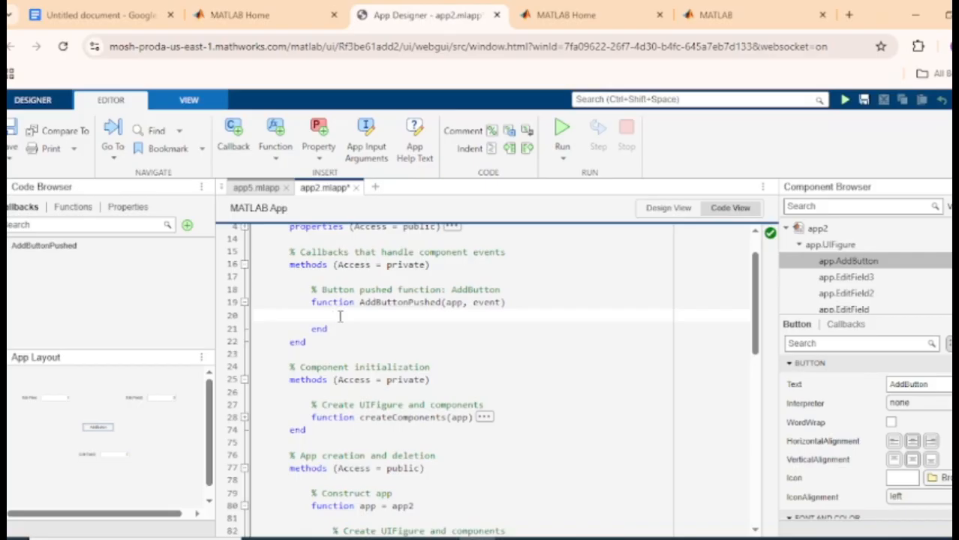
Paste the calculator code into AddButtonPushed, deleting the duplicate header, comment and extra end
key("ctrl+v")
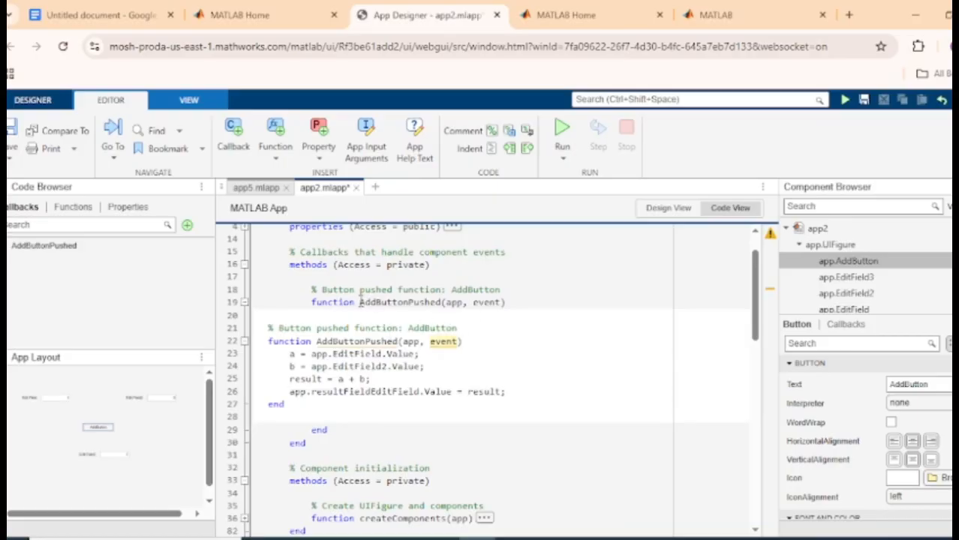
left_click_drag(359, 302, 509, 303)
left_click_drag(463, 342, 268, 341)
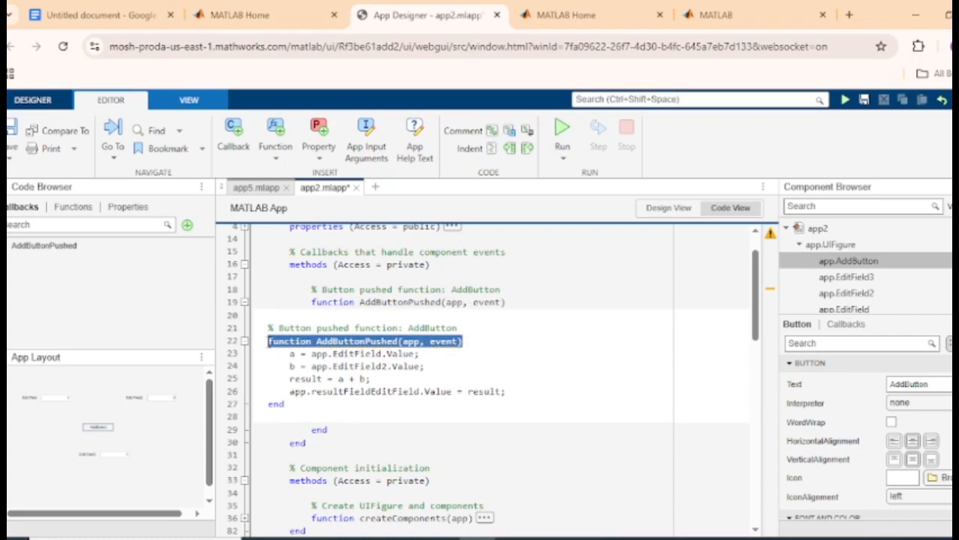
key("BackSpace")
key("BackSpace")
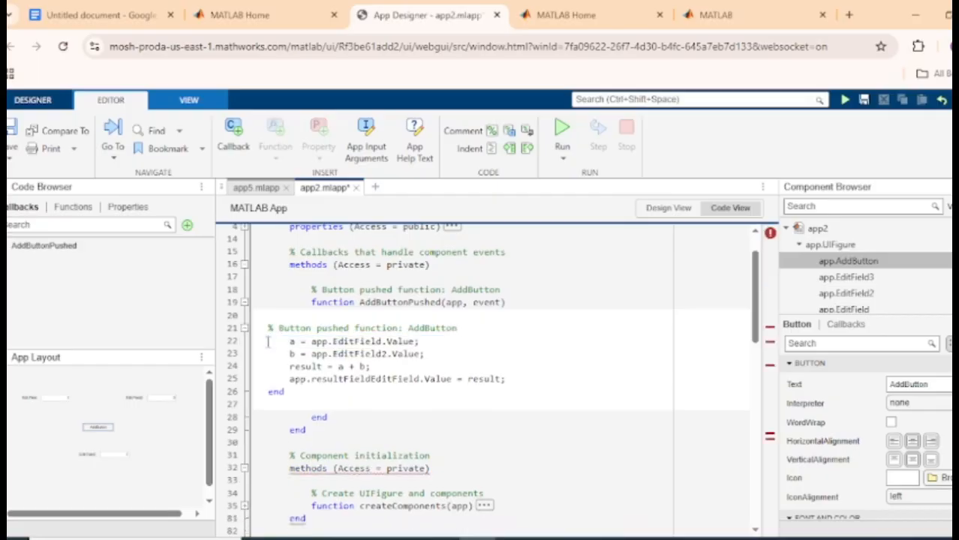
key("BackSpace")
key("BackSpace")
key("BackSpace")
key("BackSpace")
key("BackSpace")
key("BackSpace")
key("BackSpace")
key("BackSpace")
key("BackSpace")
key("BackSpace")
key("BackSpace")
key("BackSpace")
key("BackSpace")
key("BackSpace")
key("BackSpace")
key("BackSpace")
key("BackSpace")
key("BackSpace")
key("BackSpace")
key("BackSpace")
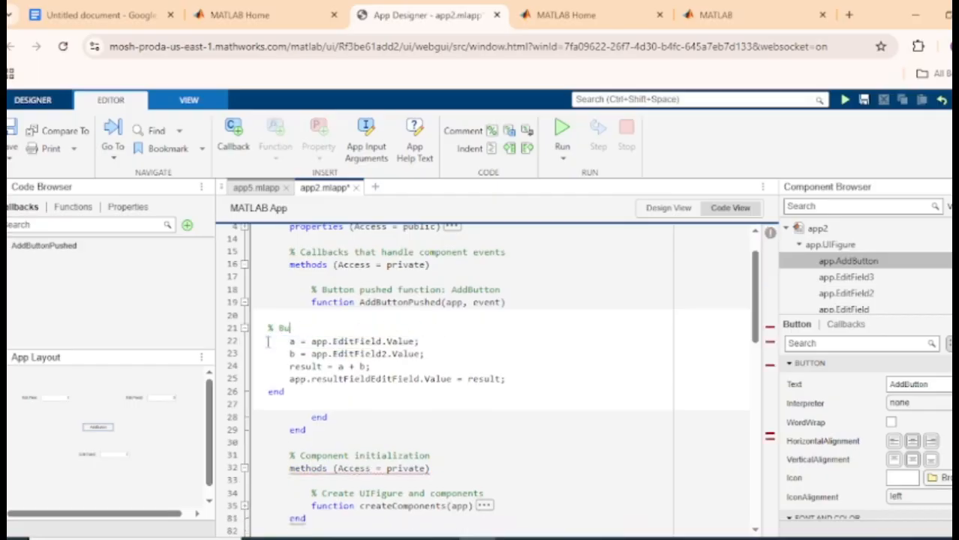
key("BackSpace")
key("BackSpace")
key("BackSpace")
key("BackSpace")
key("BackSpace")
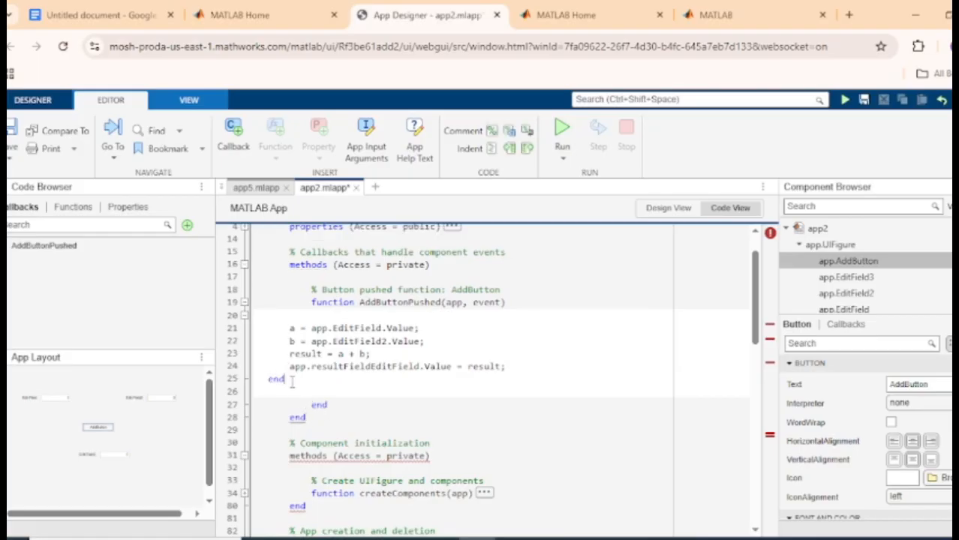
left_click_drag(292, 381, 264, 380)
key("BackSpace")
key("BackSpace")
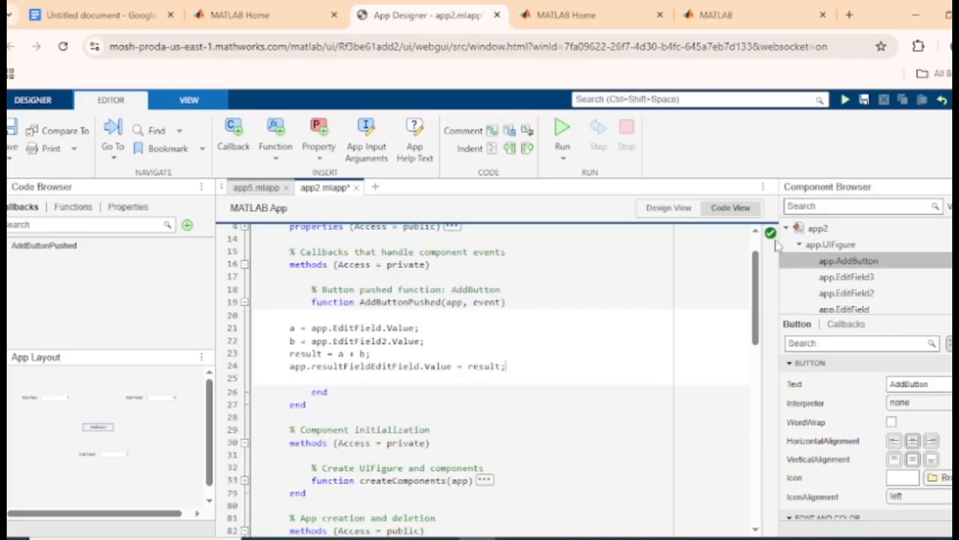
mouse_move(770, 237)
left_click(105, 9)
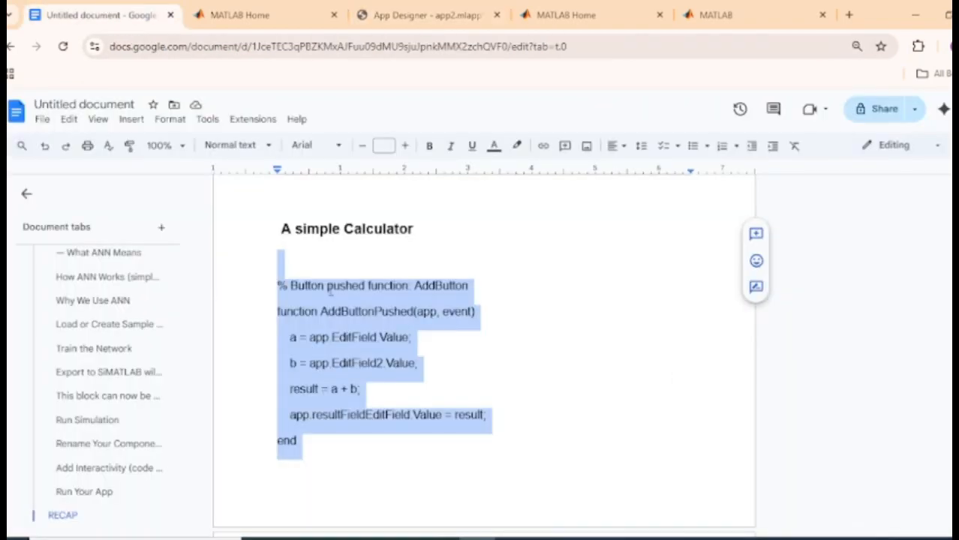
left_click(328, 285)
left_click_drag(476, 312, 269, 276)
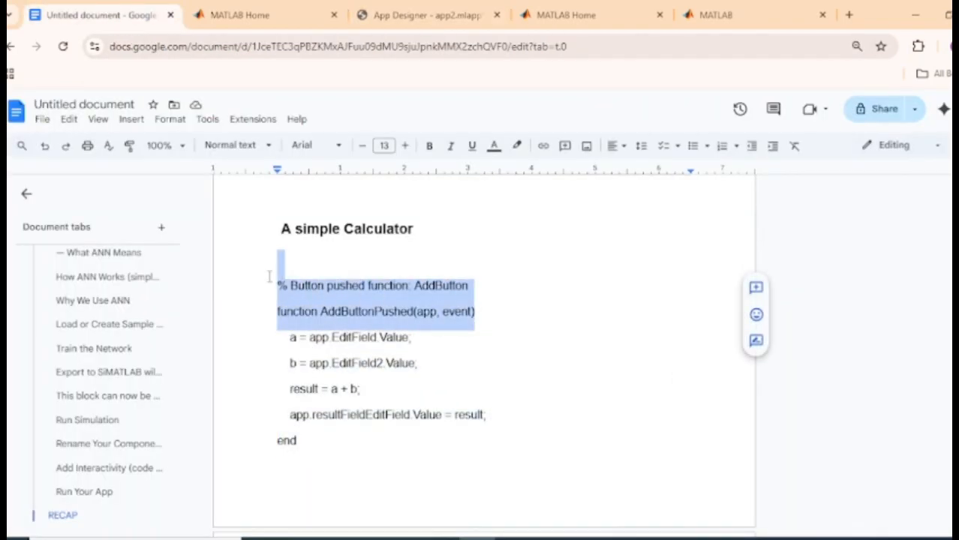
key("BackSpace")
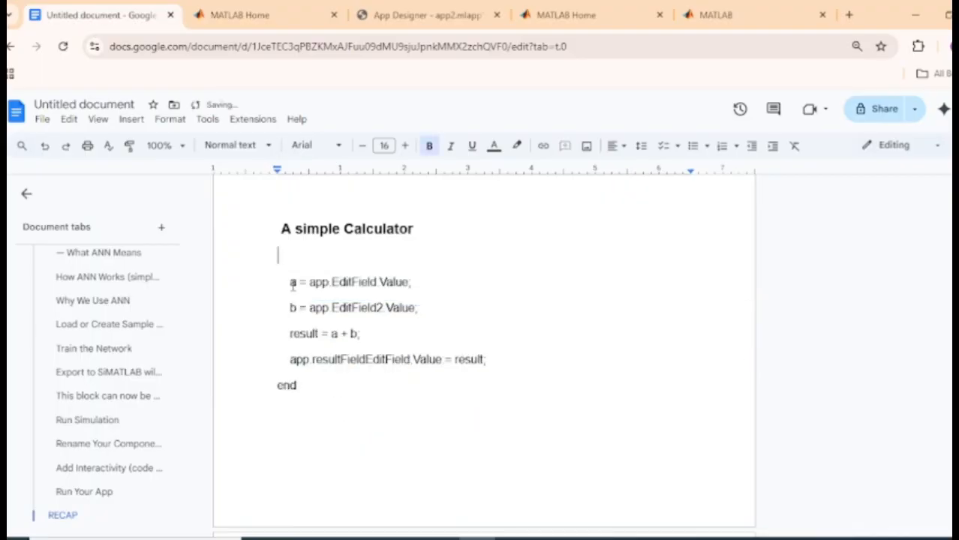
left_click_drag(303, 384, 277, 384)
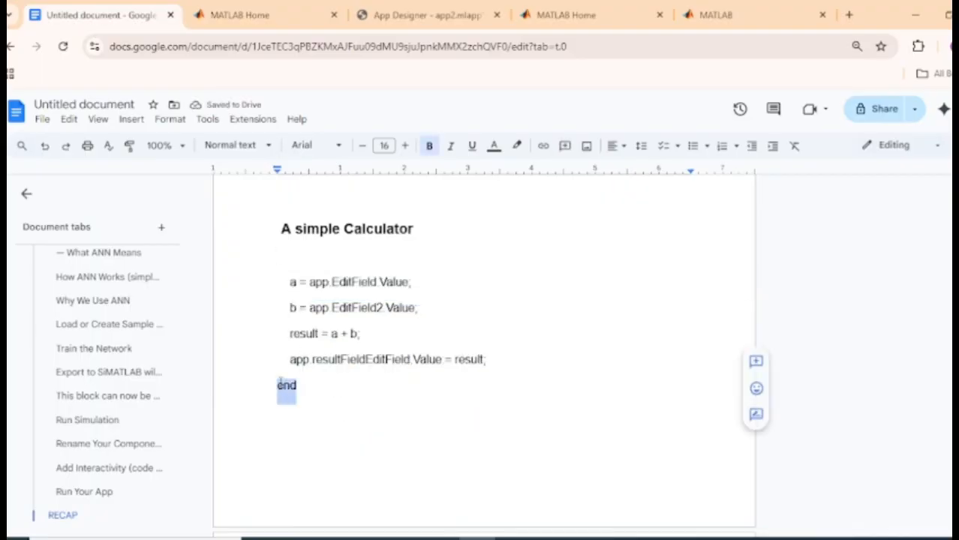
key("BackSpace")
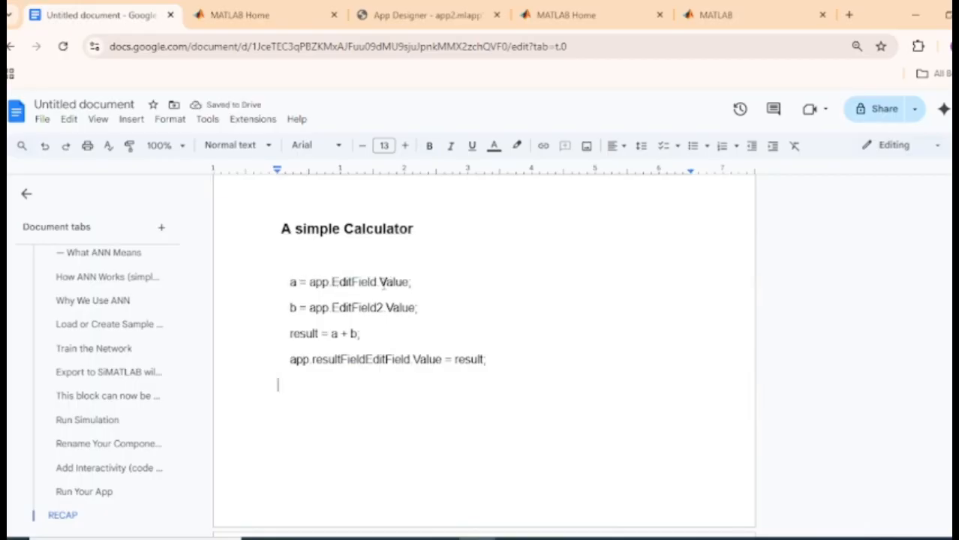
left_click_drag(331, 282, 363, 282)
left_click(361, 282)
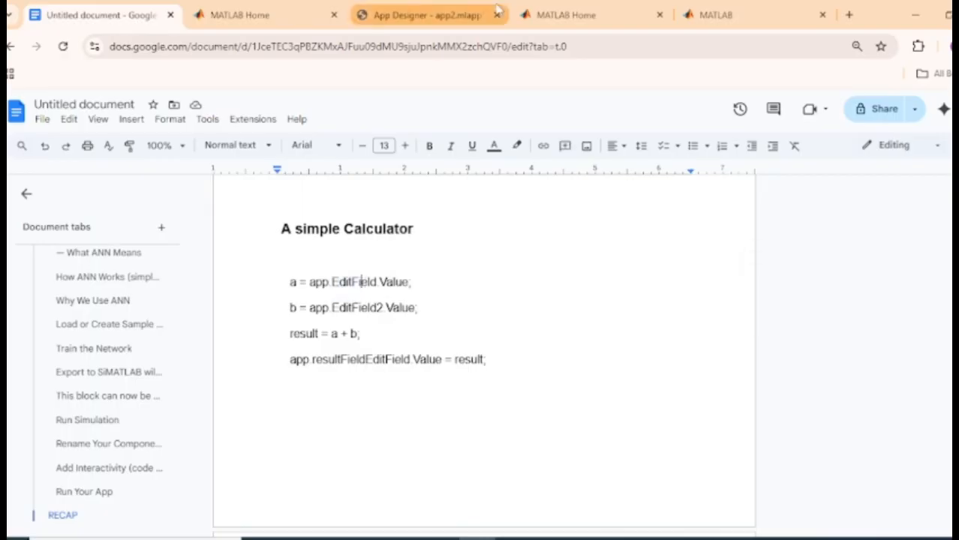
Compare the app2 layout canvas against the Google Docs calculator code notes
left_click(454, 15)
left_click(668, 208)
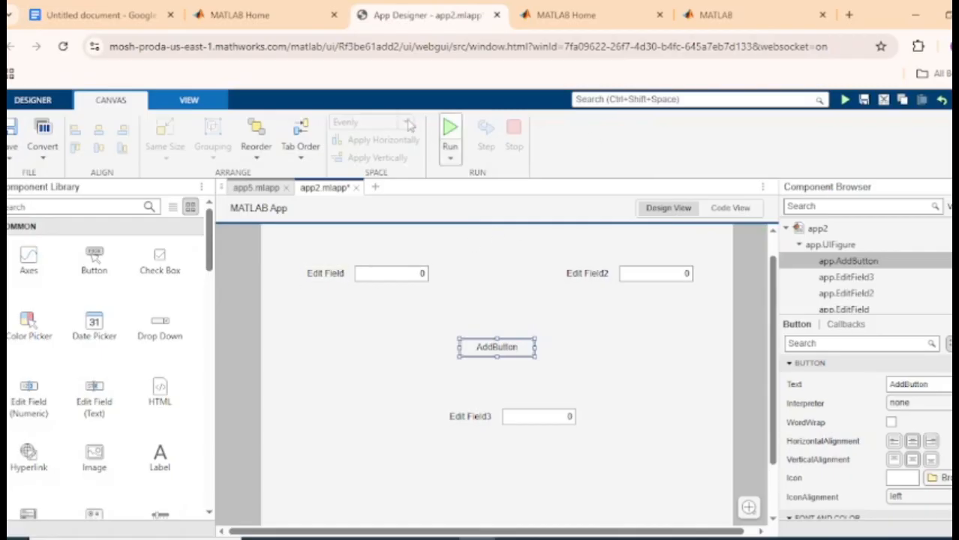
left_click(132, 17)
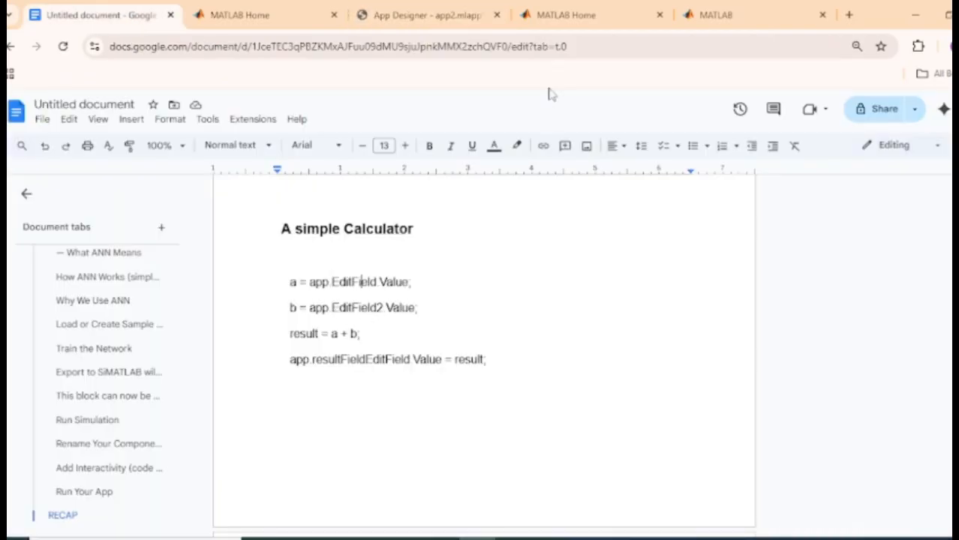
left_click(422, 8)
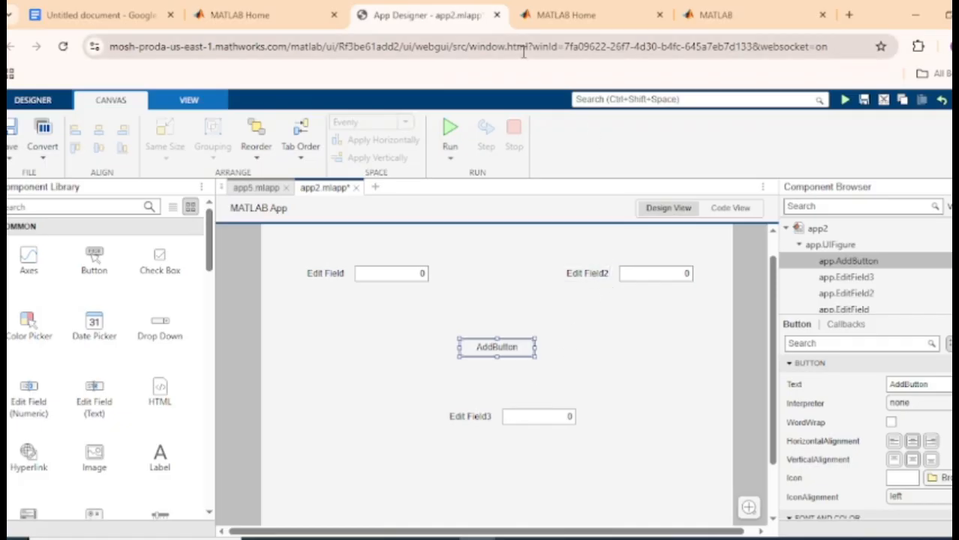
left_click(101, 15)
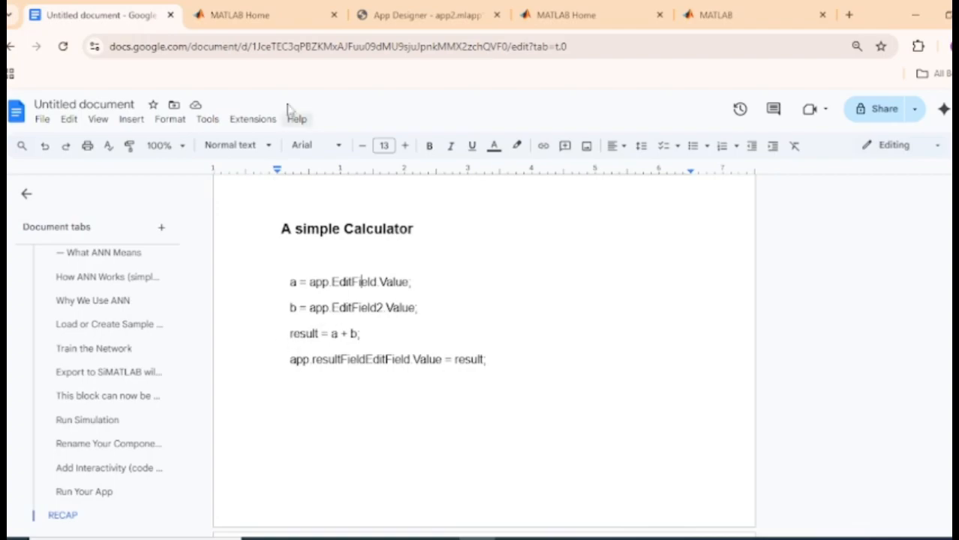
left_click(431, 17)
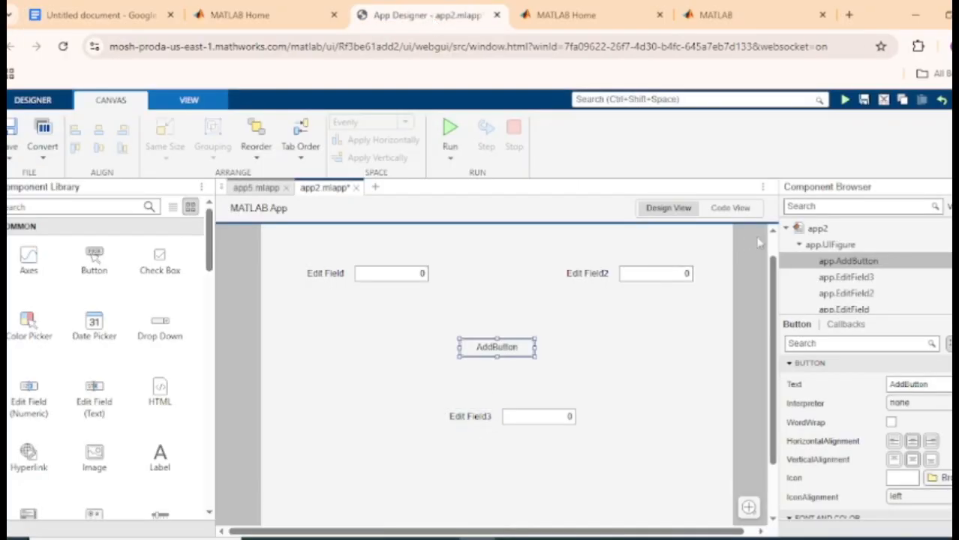
Open the Edit Field3 label for editing, then display the AddButtonPushed callback code
left_click(730, 208)
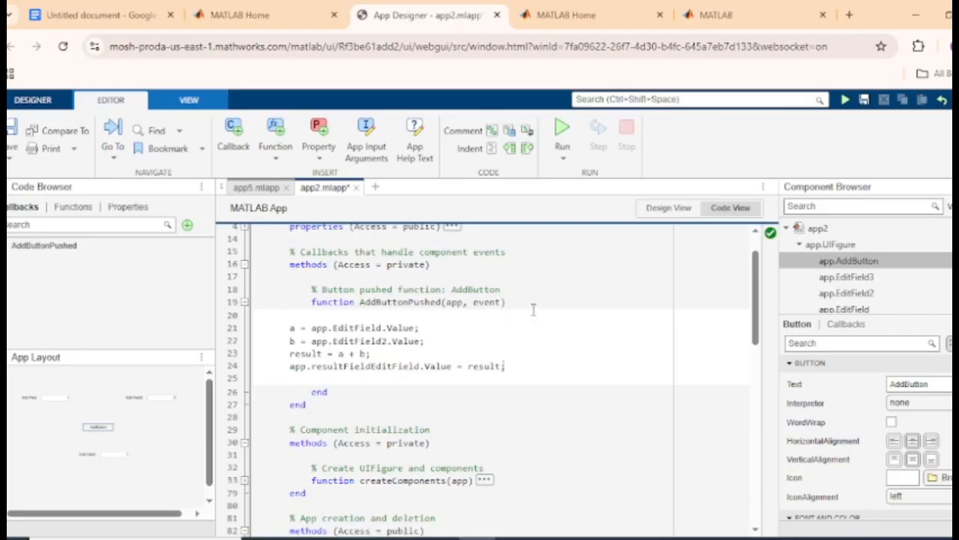
left_click(668, 207)
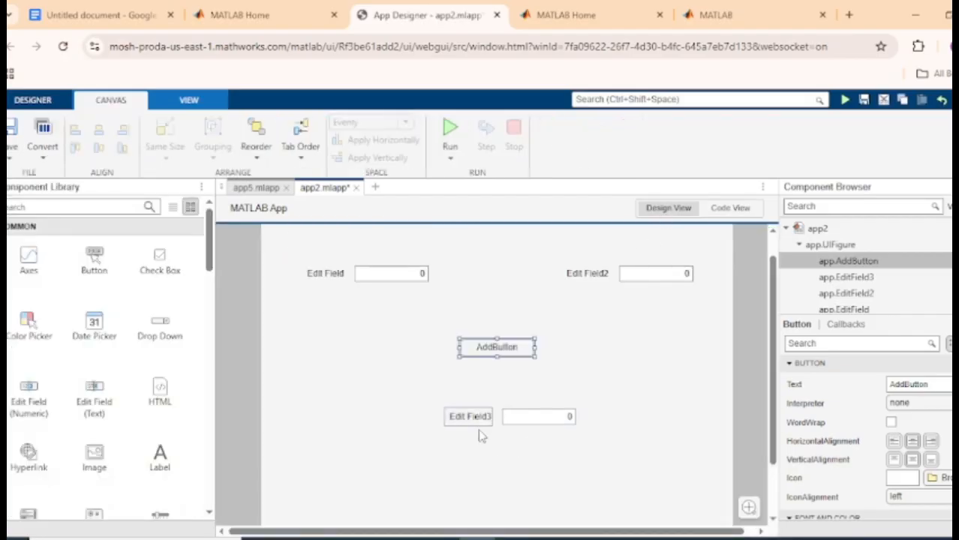
left_click(484, 421)
double_click(481, 417)
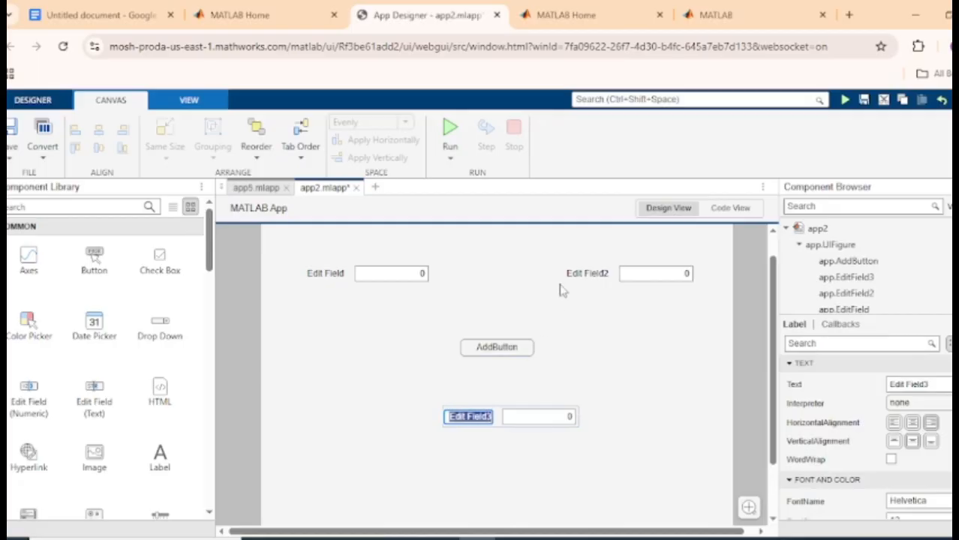
left_click(717, 214)
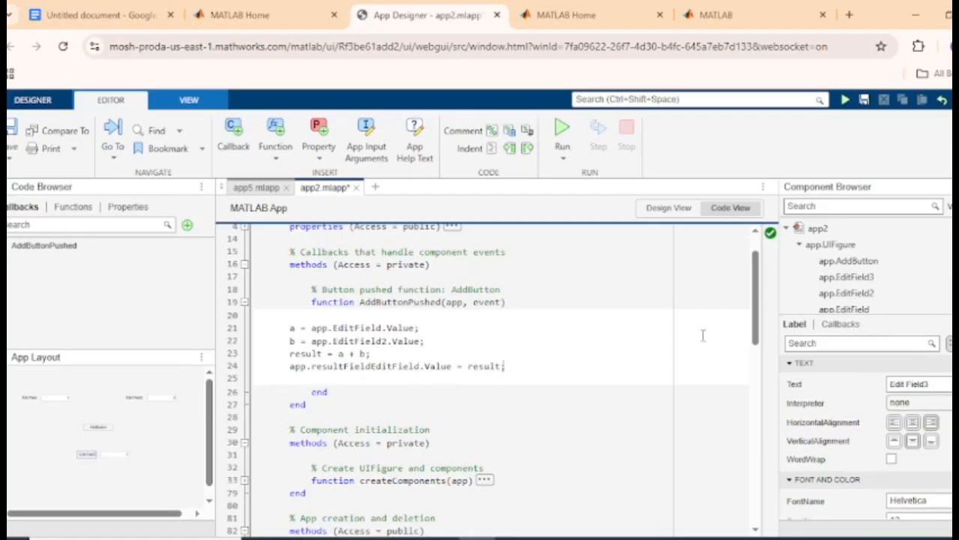
Unfold the properties block to list the component names like EditField3, and compare with the code notes
scroll(761, 319, "up", 3)
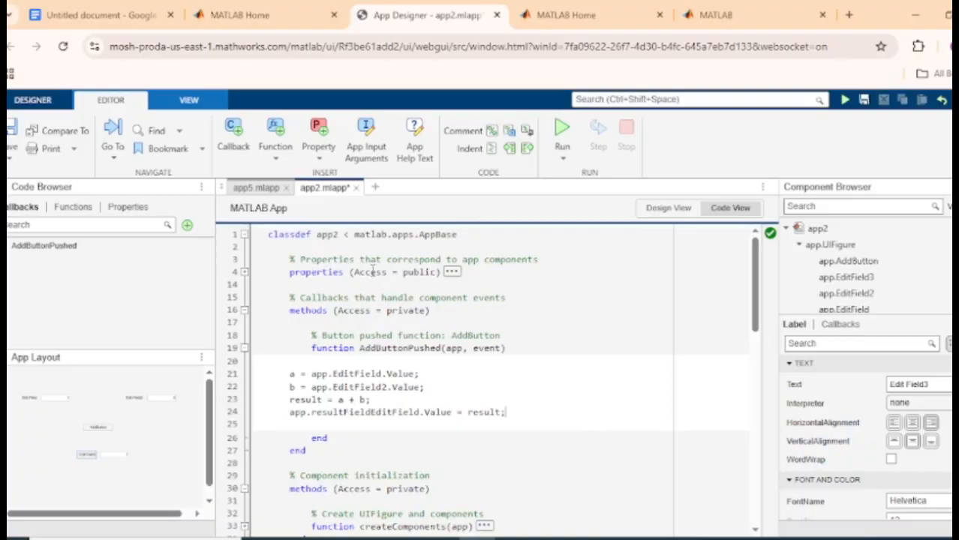
left_click(451, 273)
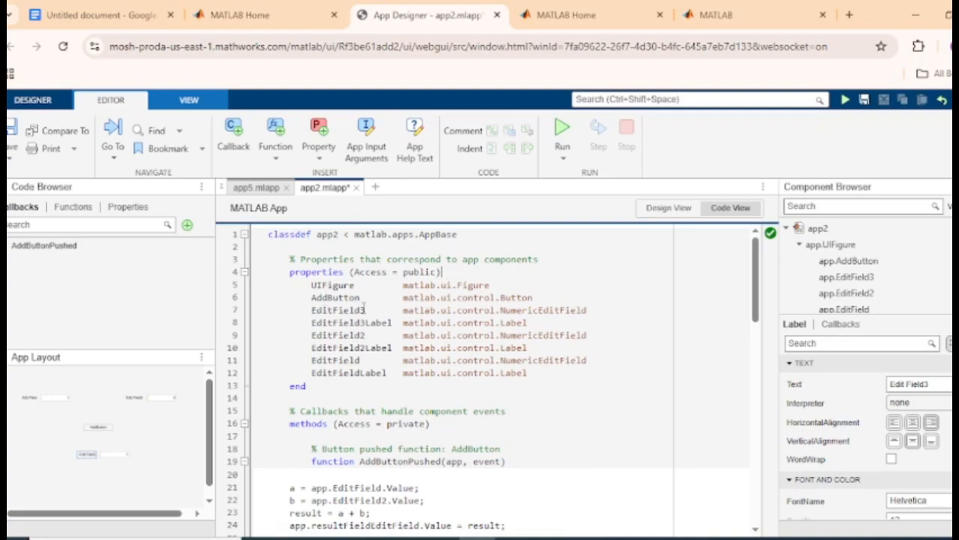
left_click(68, 14)
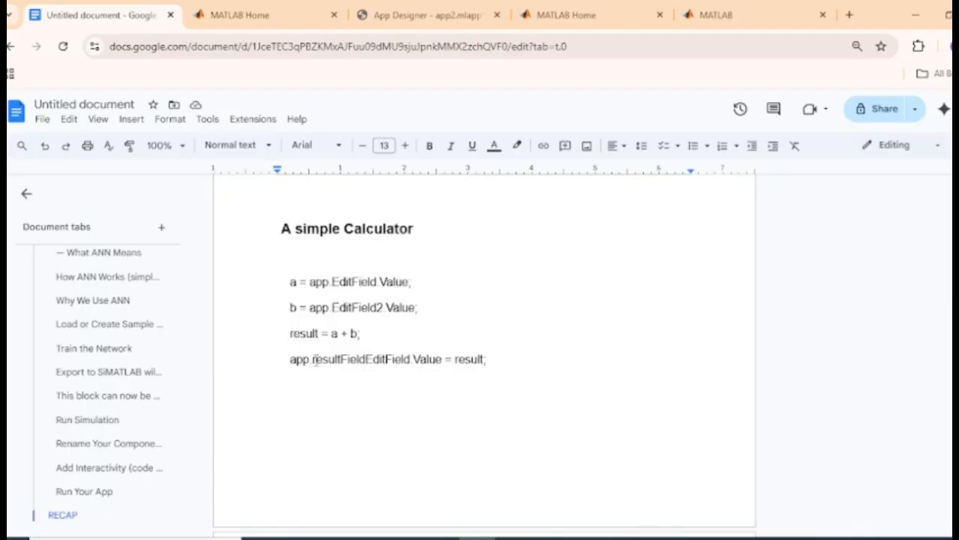
left_click_drag(312, 359, 369, 358)
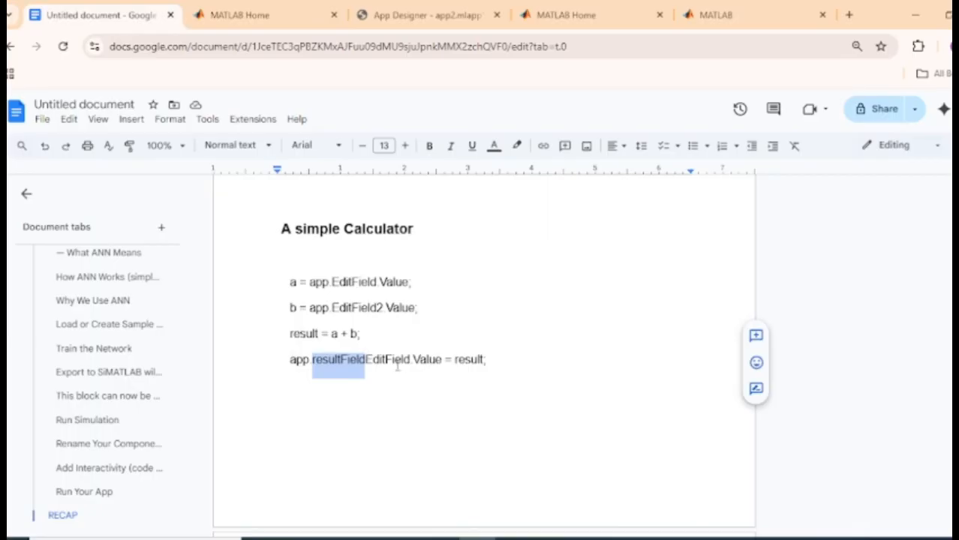
left_click(420, 15)
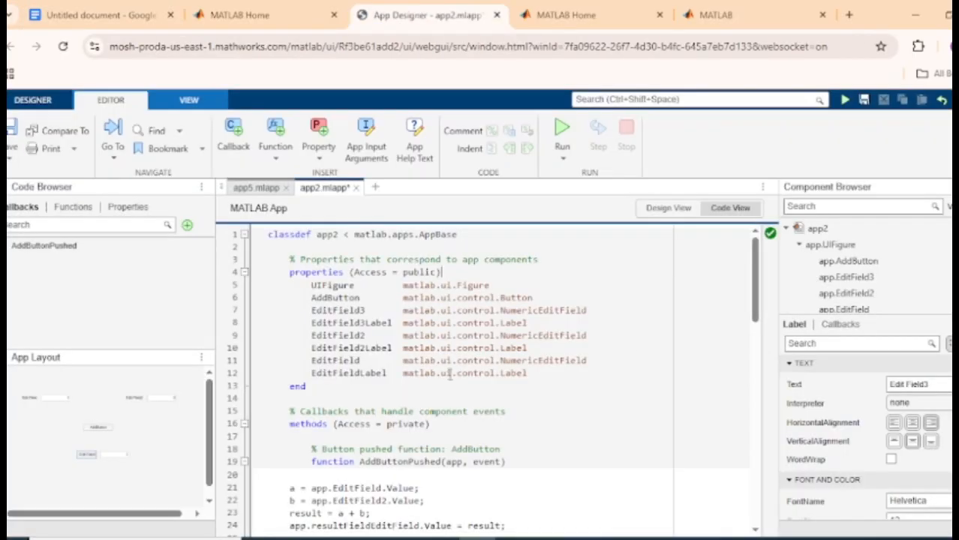
left_click_drag(755, 306, 758, 356)
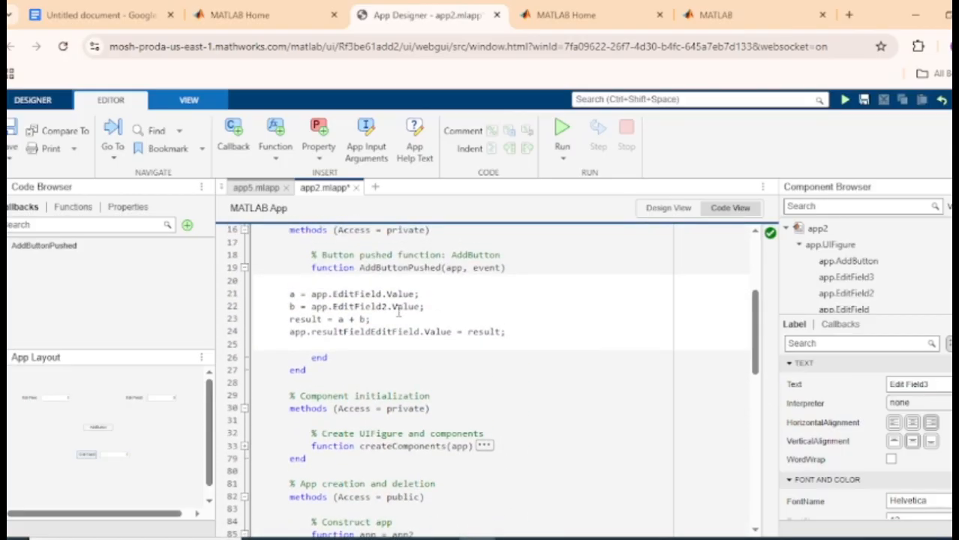
Replace 'resultField' on line 24 so it reads app.EditField3.Value = result
left_click_drag(312, 333, 371, 333)
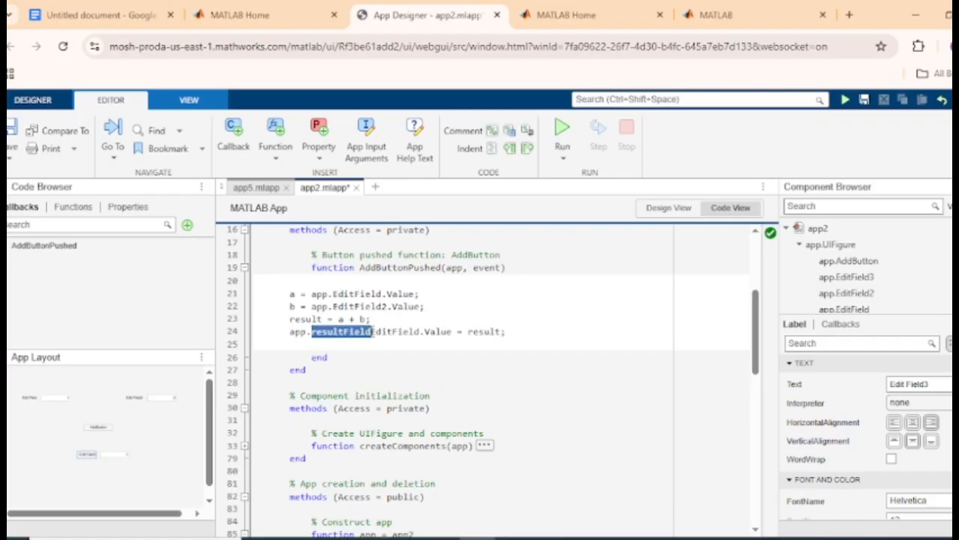
key("BackSpace")
type("3")
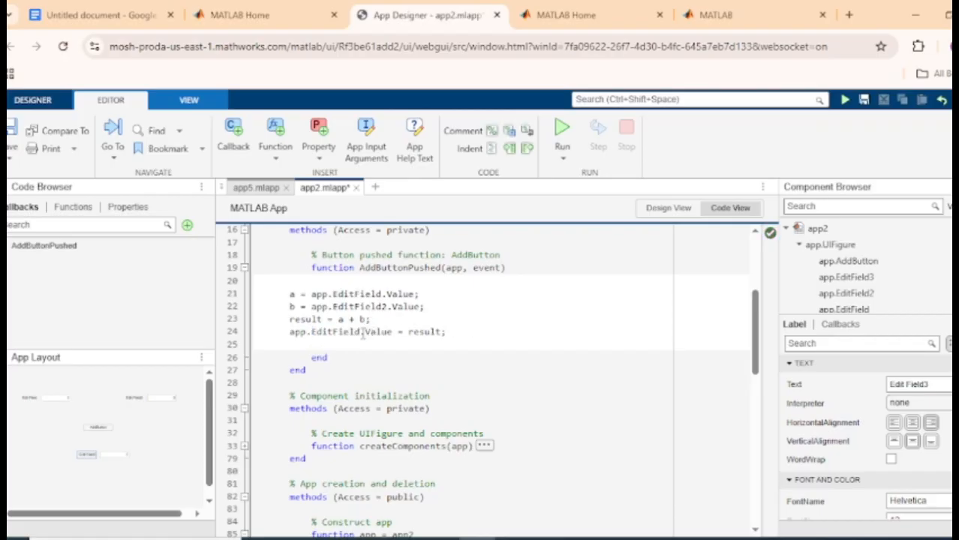
key("BackSpace")
type("3")
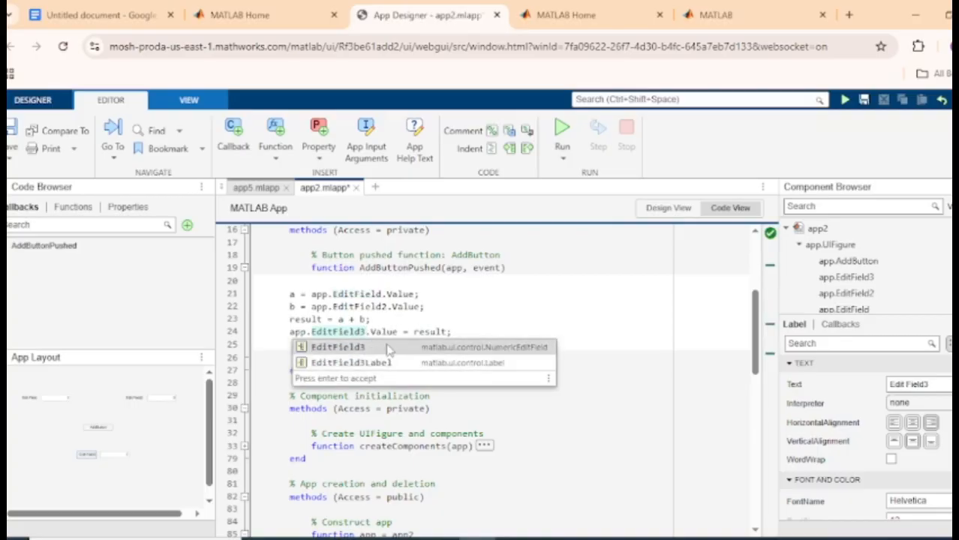
left_click(390, 348)
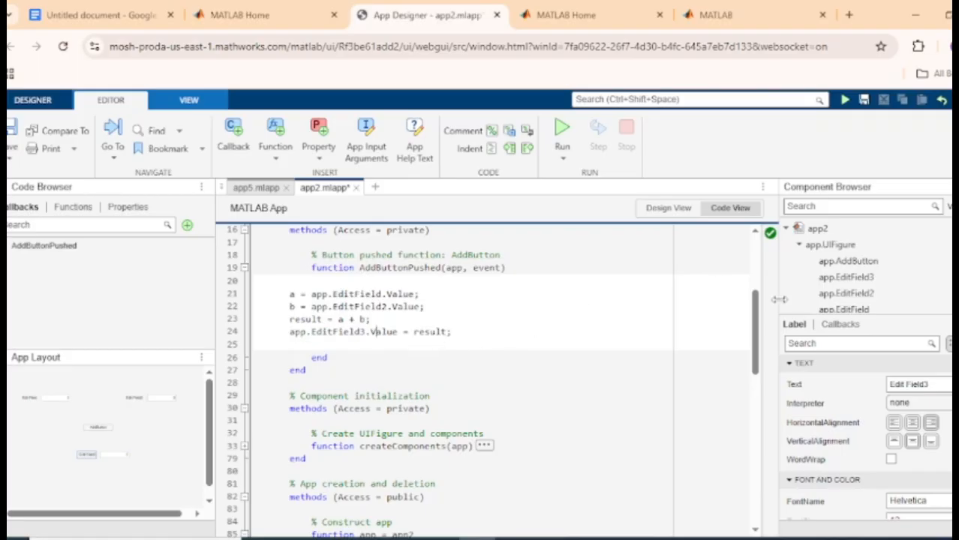
scroll(756, 339, "down", 2)
left_click_drag(758, 341, 753, 321)
Save the app as app3.mlapp, confirming replacement of the existing file
left_click(11, 131)
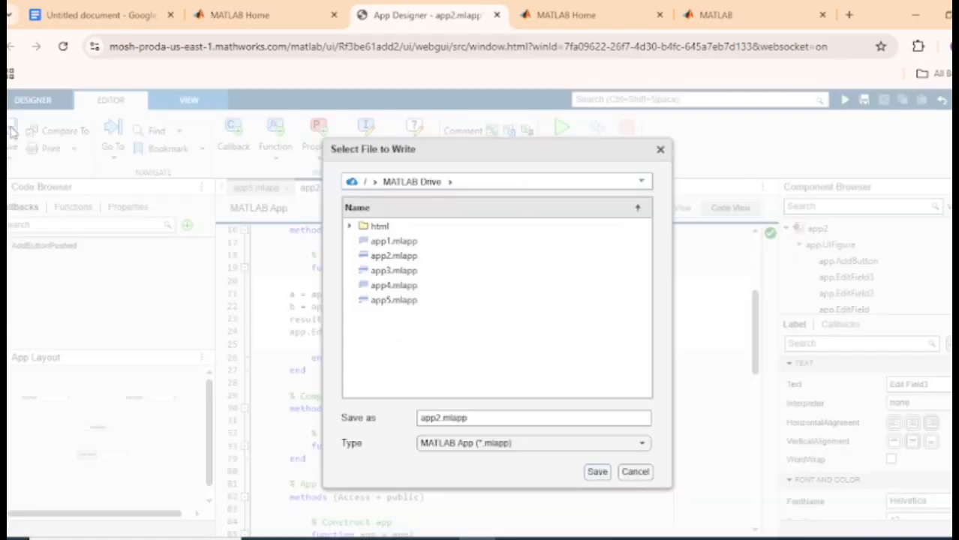
left_click(440, 418)
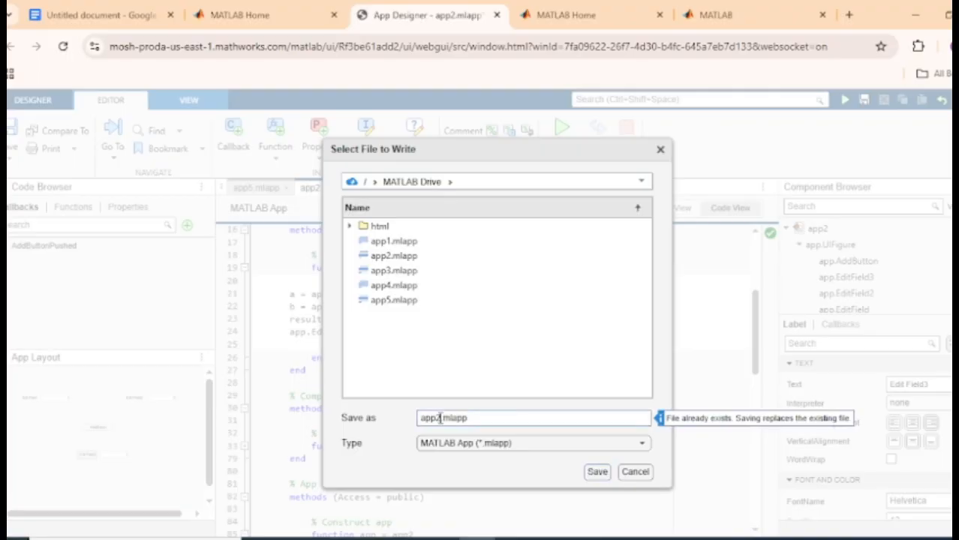
key("BackSpace")
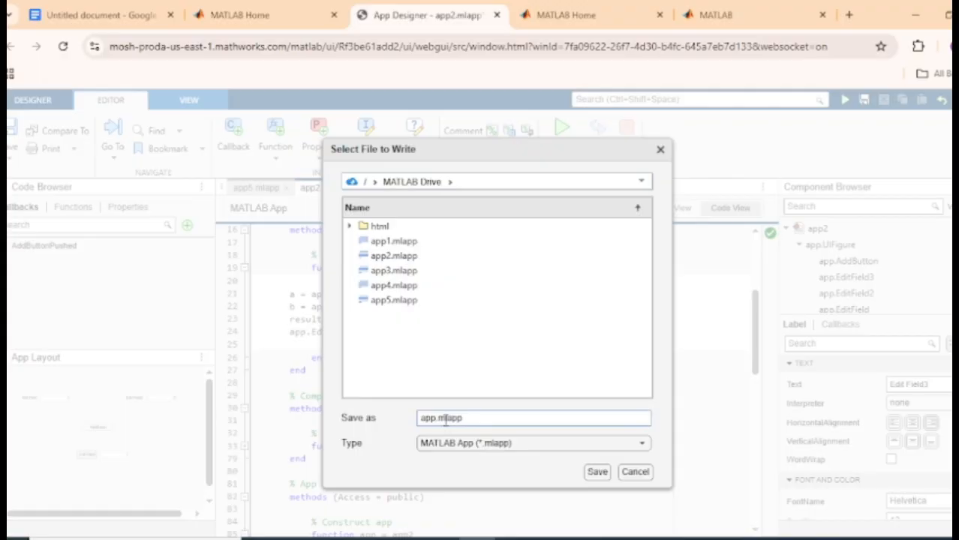
type("6")
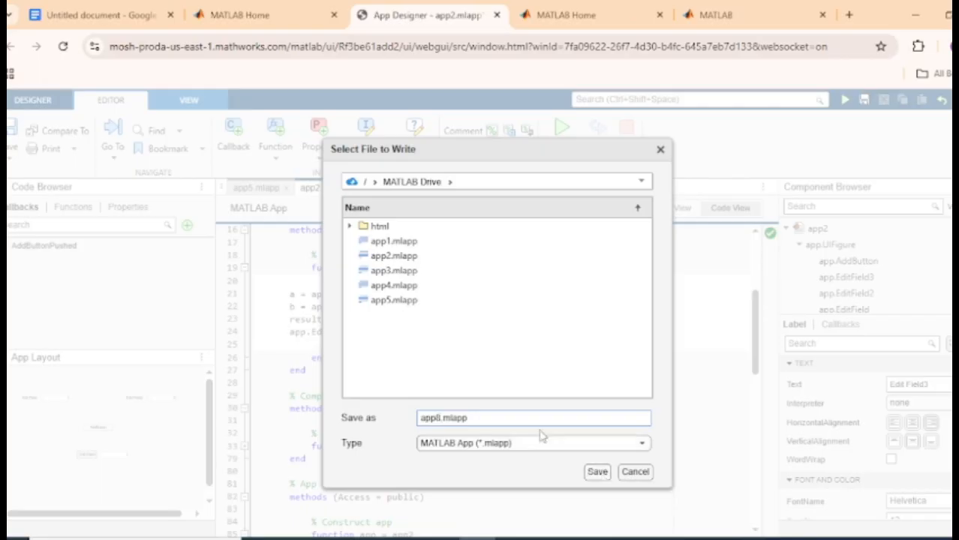
key("BackSpace")
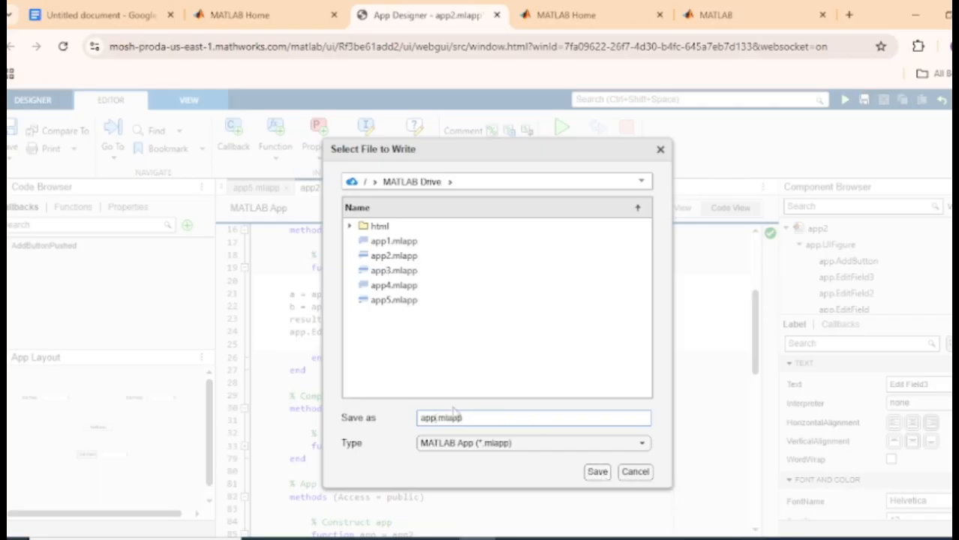
type("3")
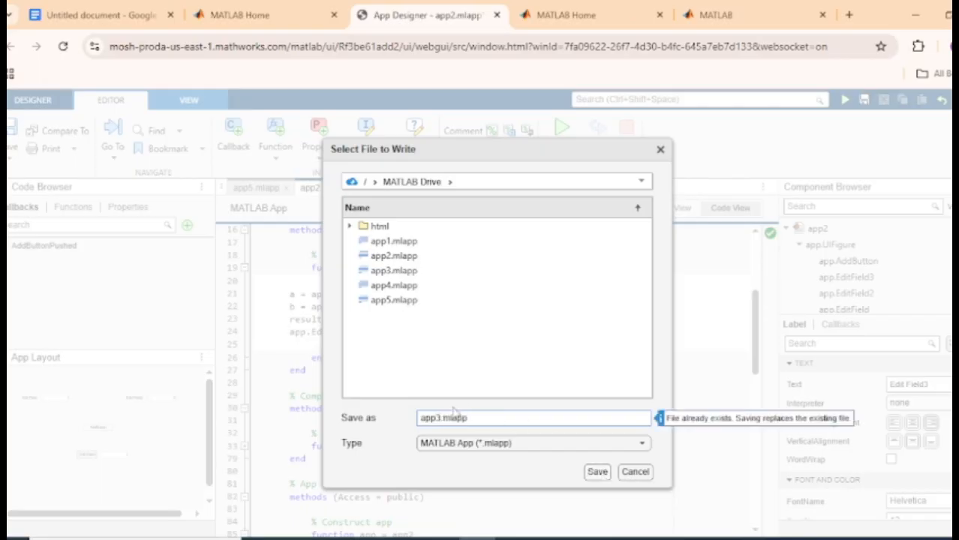
left_click(598, 472)
left_click(511, 361)
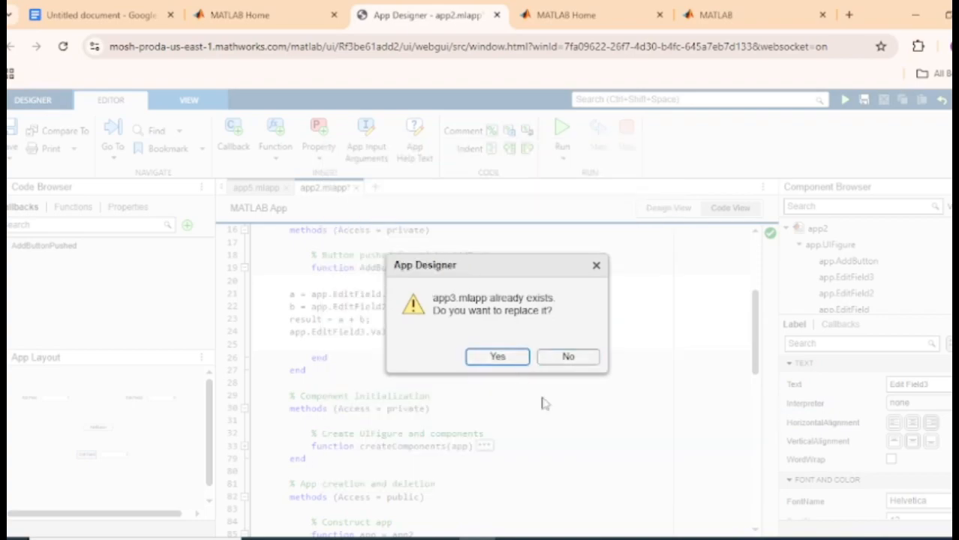
left_click(509, 360)
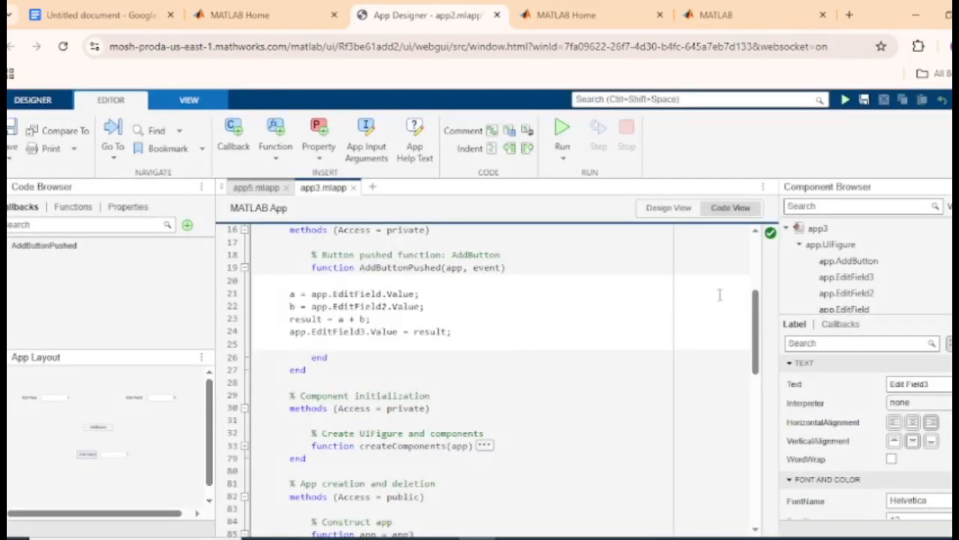
Glance at the layout and code notes, then run the calculator app
left_click(668, 208)
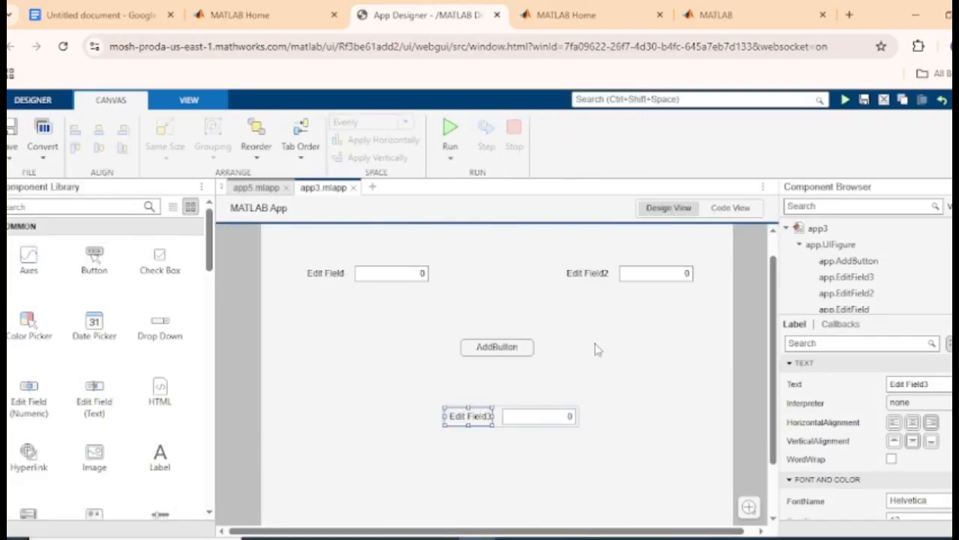
left_click(732, 208)
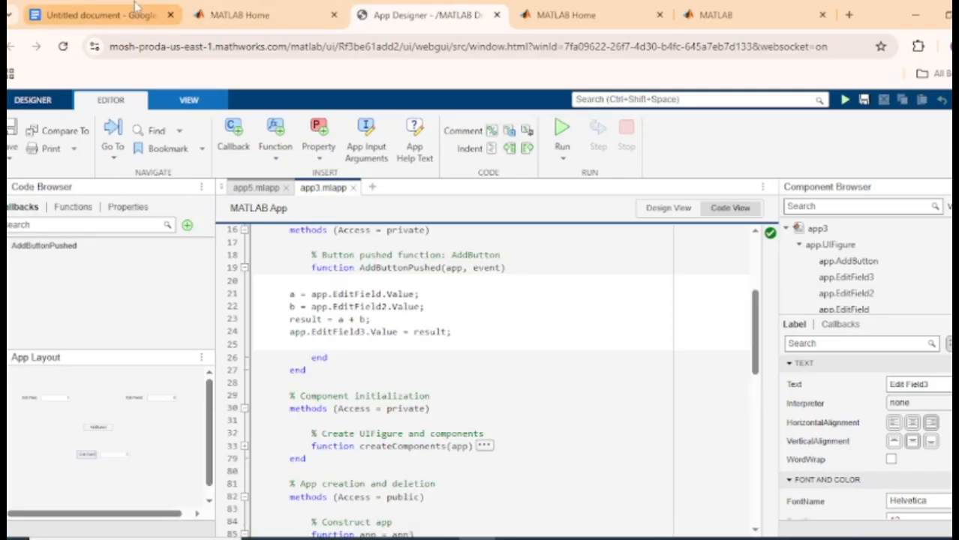
left_click(135, 7)
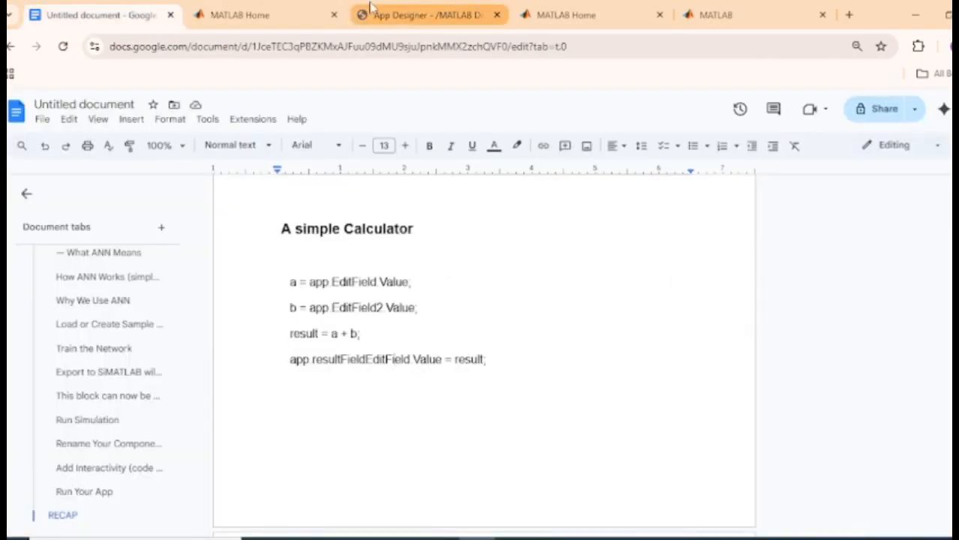
left_click(369, 8)
left_click(563, 130)
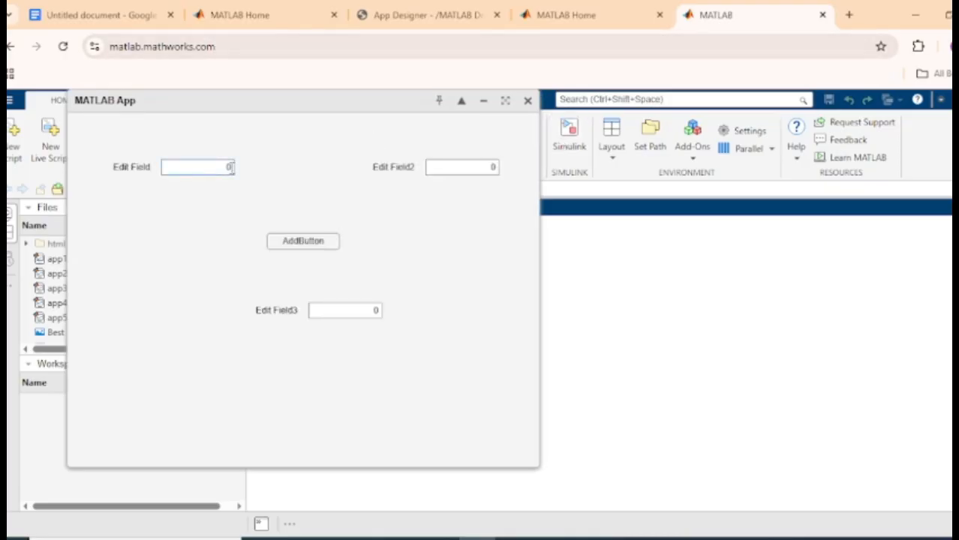
Enter 4 and 8 in the running calculator to get 12, then return to the app3 code
key("BackSpace")
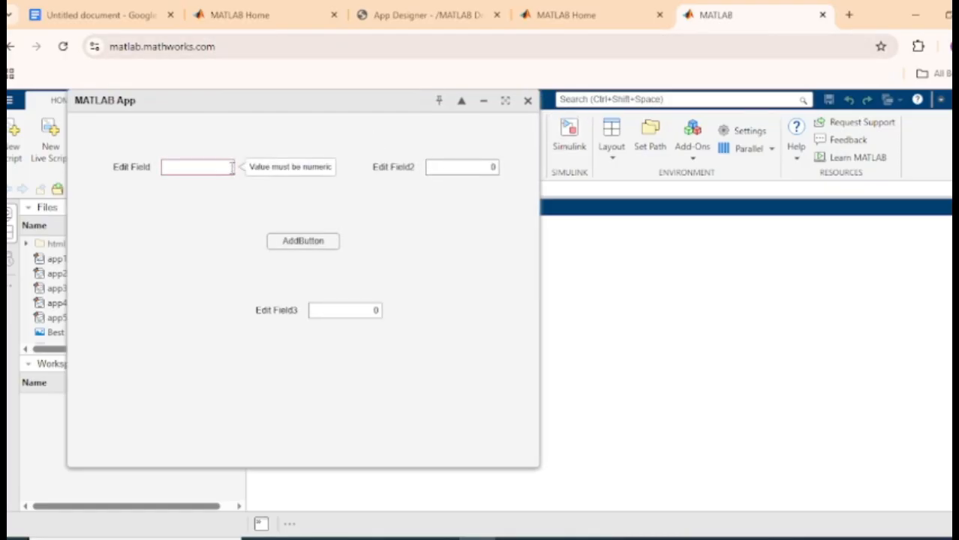
type("4")
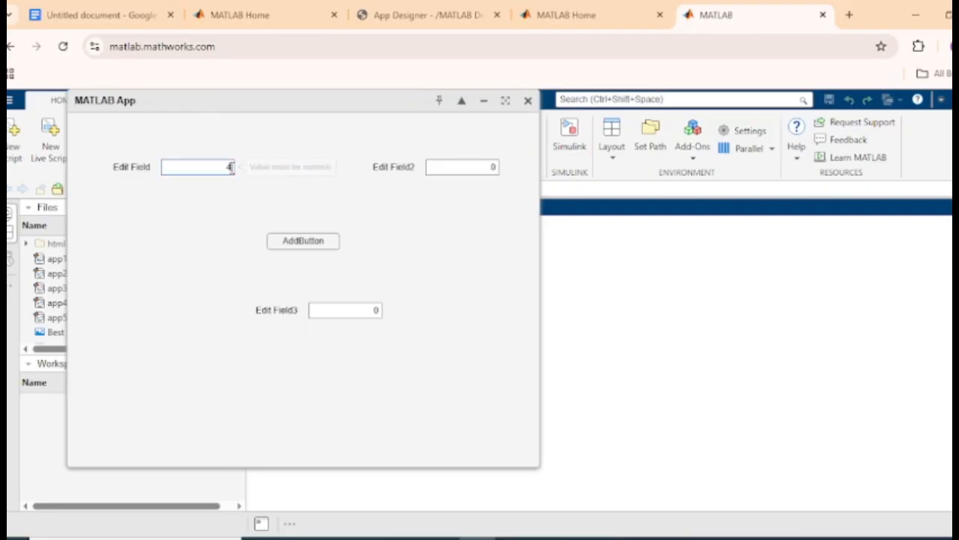
left_click(493, 167)
type("8")
left_click(485, 101)
left_click(436, 15)
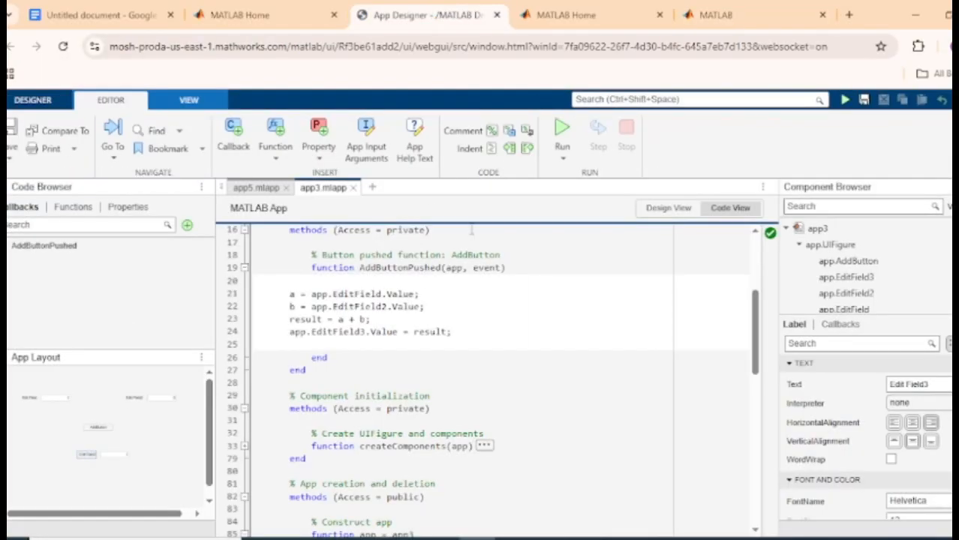
Switch App Designer to Design View and show the Subtract, Multiply and Divide code in the notes
left_click(668, 208)
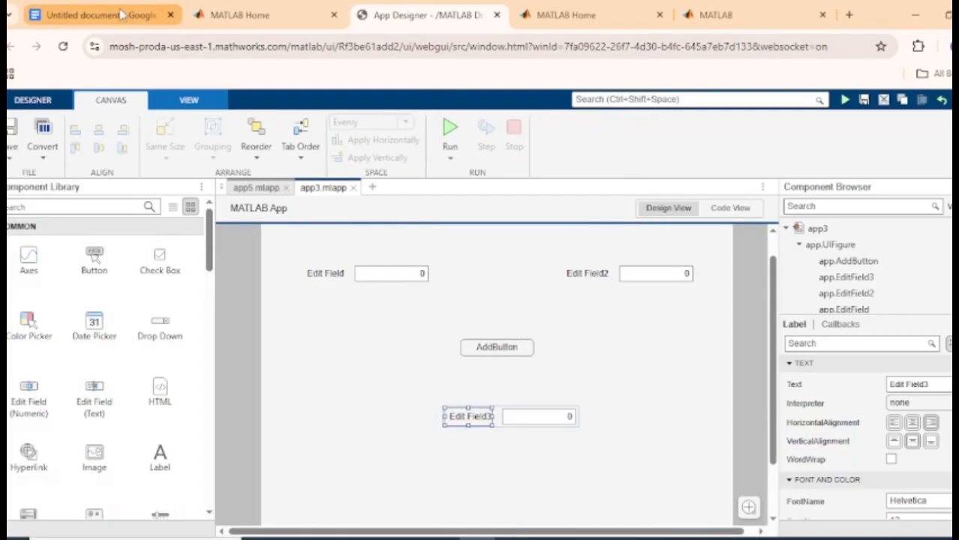
left_click(100, 15)
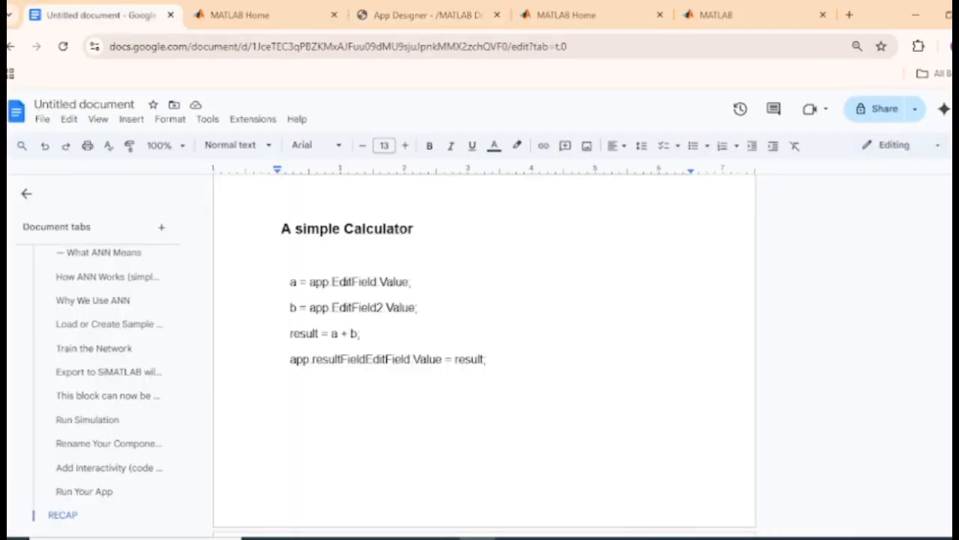
left_click_drag(289, 335, 361, 336)
left_click(359, 335)
left_click(293, 282)
left_click(420, 15)
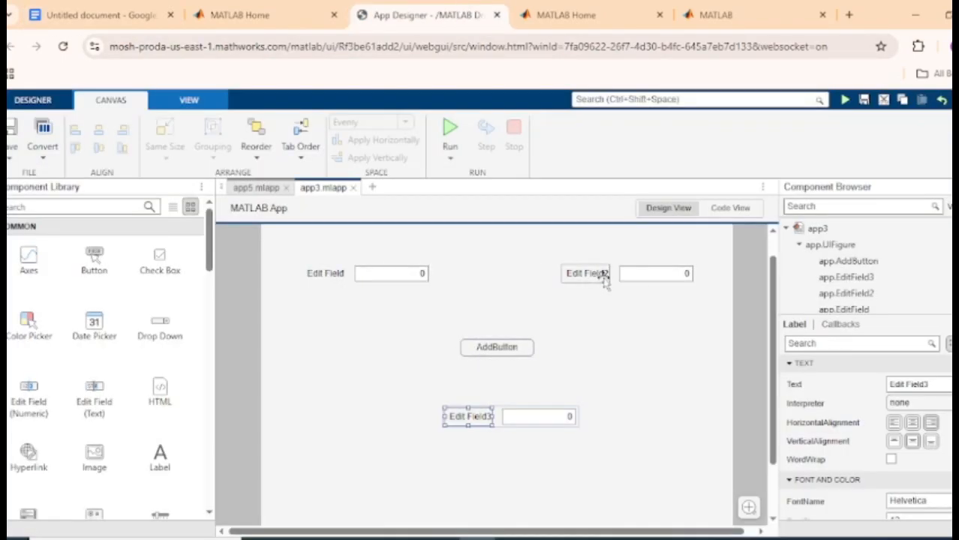
left_click(109, 13)
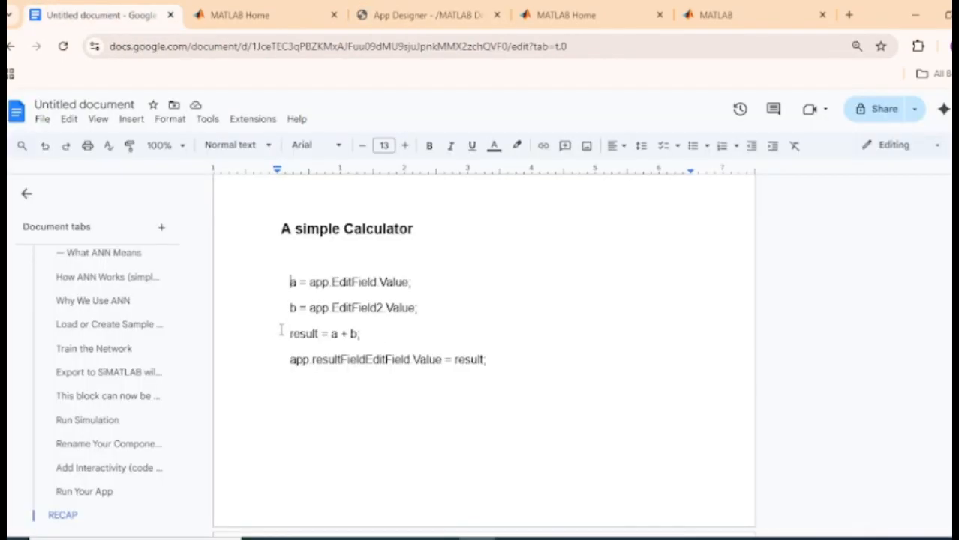
left_click_drag(291, 333, 331, 333)
left_click(331, 333)
scroll(801, 412, "down", 5)
scroll(802, 412, "up", 1)
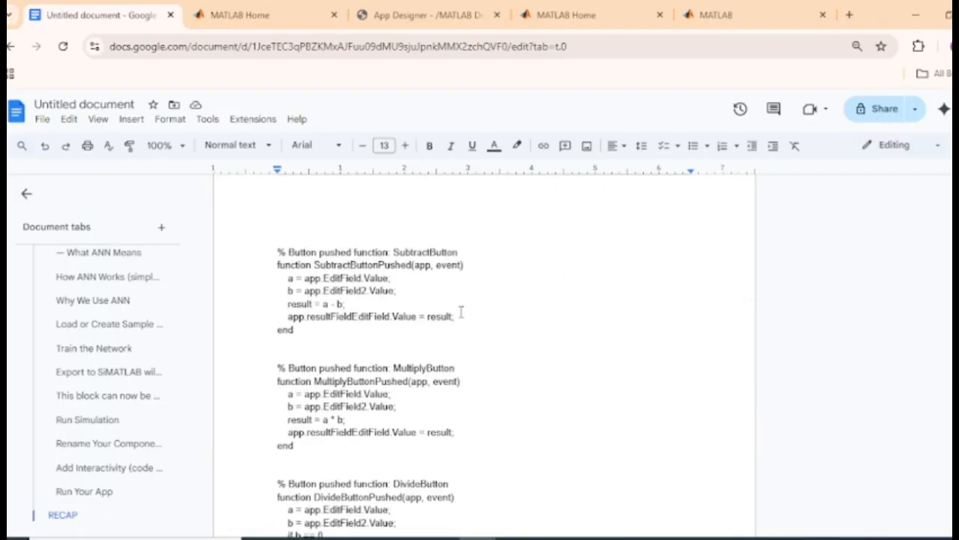
Enlarge the SubtractButton code block to 15 pt
left_click_drag(301, 331, 417, 159)
left_click(405, 145)
left_click(405, 144)
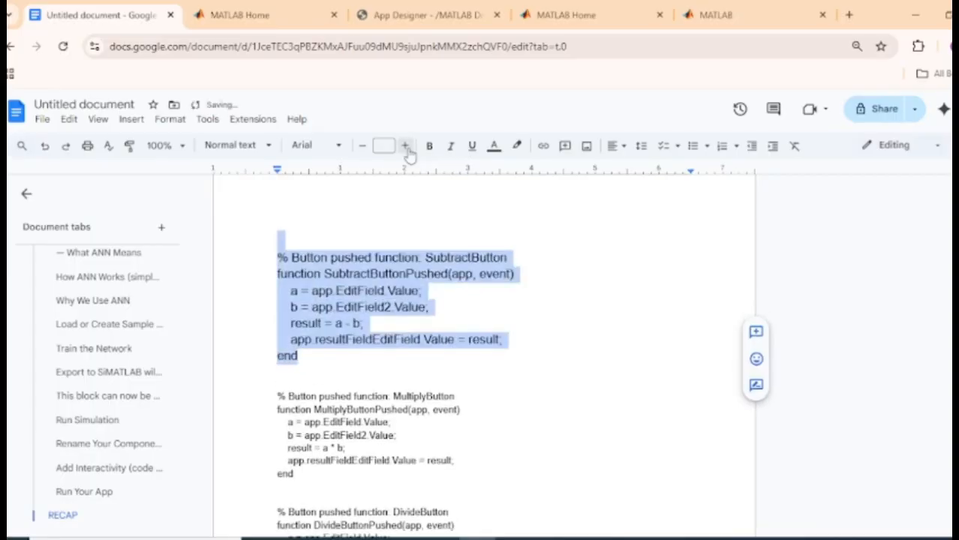
left_click(405, 145)
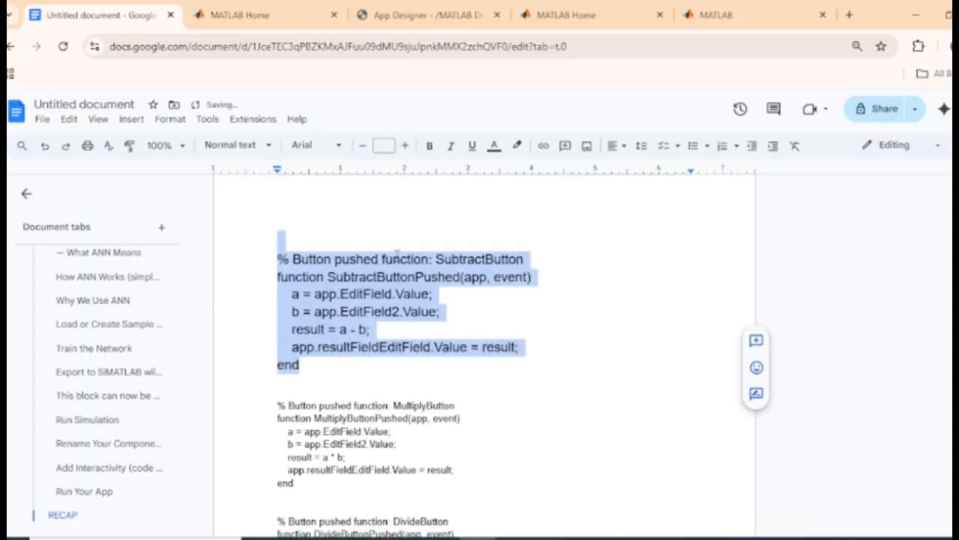
left_click(396, 276)
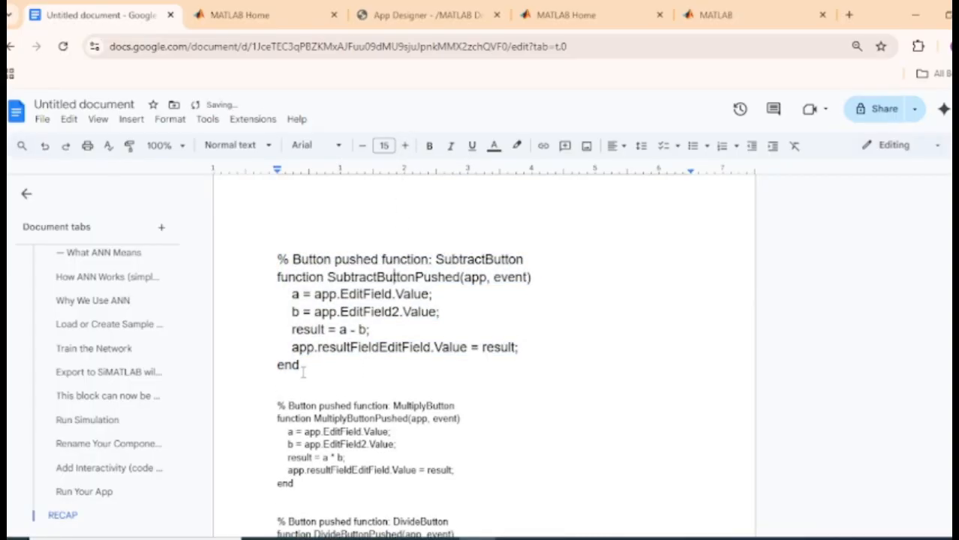
Delete the SubtractButton block's closing end, comment and function header lines
left_click_drag(303, 370, 275, 367)
key("BackSpace")
left_click_drag(534, 278, 256, 249)
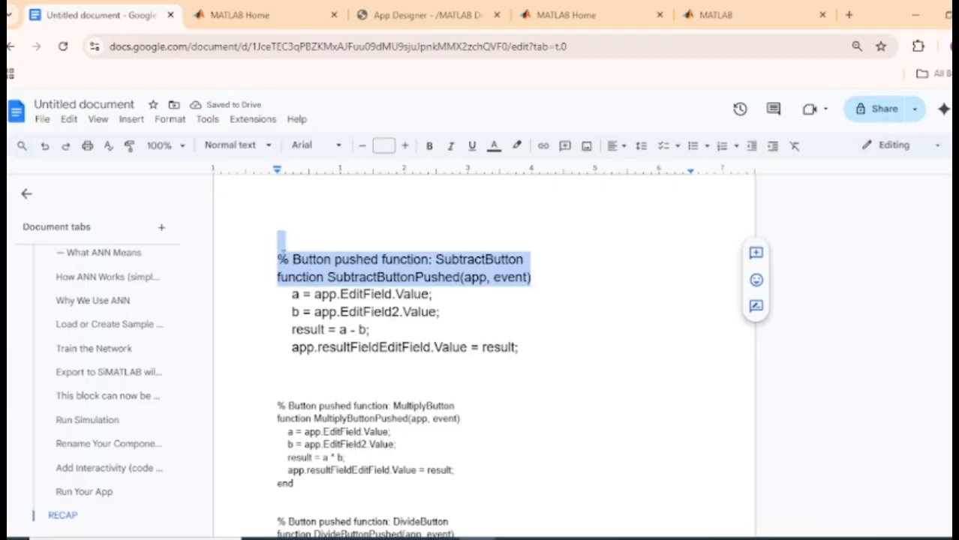
key("BackSpace")
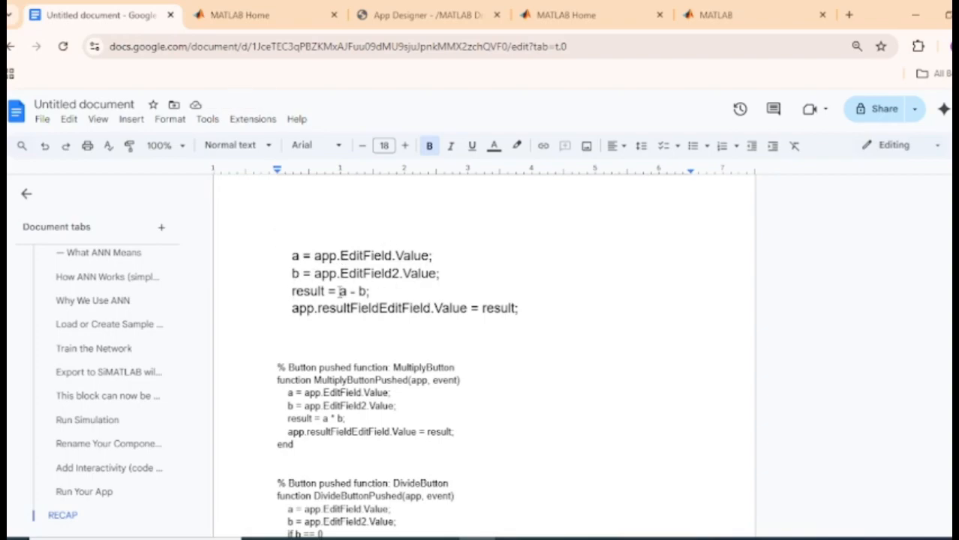
Look through the notes and place the cursor after the MultiplyButton block's end
left_click_drag(340, 291, 370, 291)
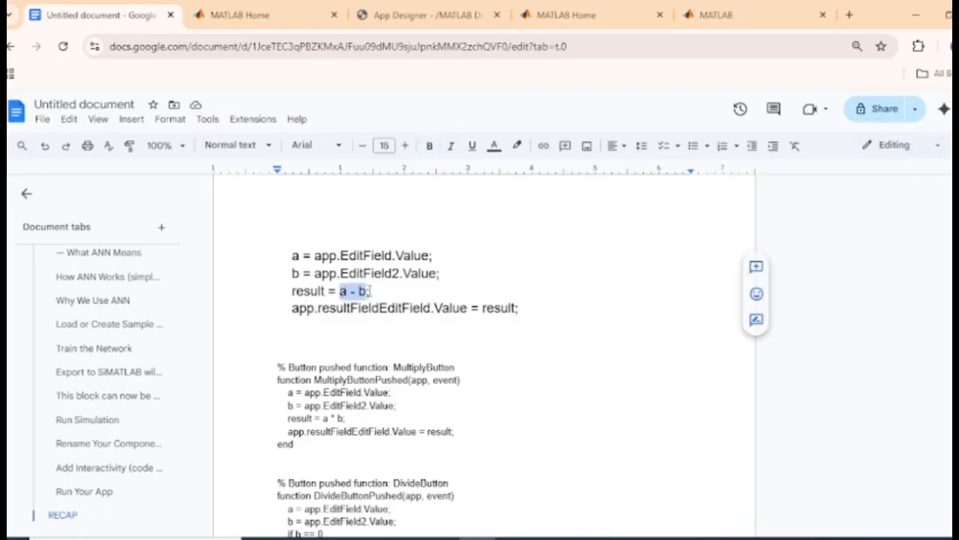
scroll(370, 291, "up", 3)
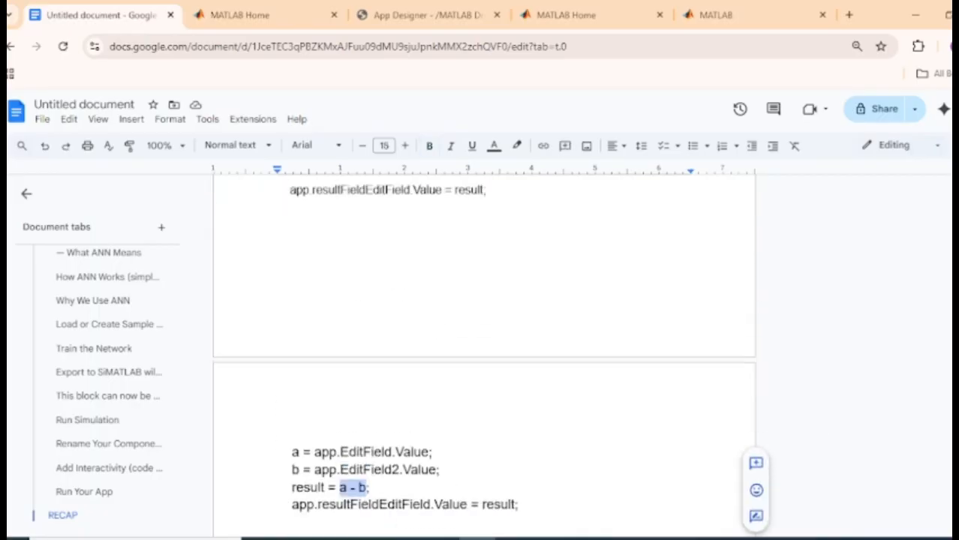
scroll(484, 356, "up", 2)
scroll(484, 357, "down", 1)
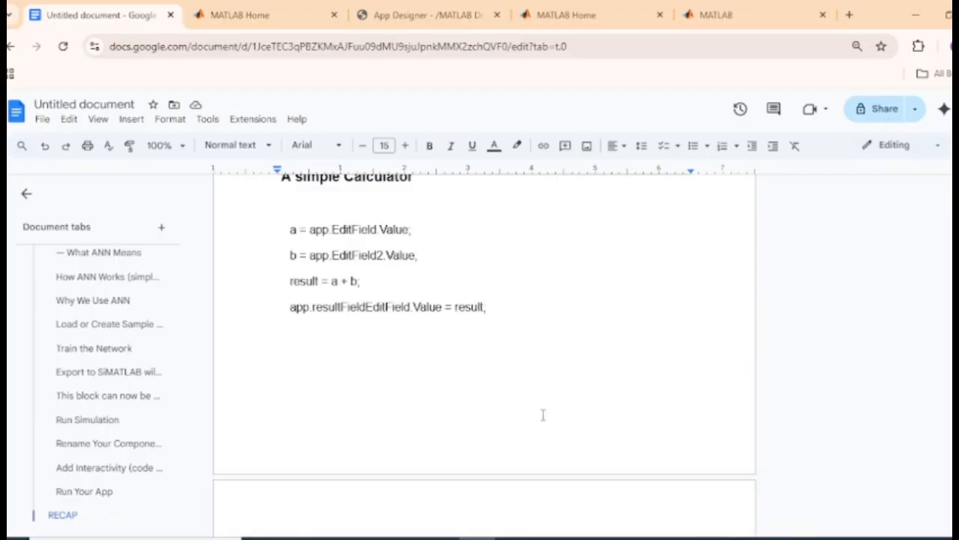
left_click(360, 281)
scroll(664, 370, "down", 6)
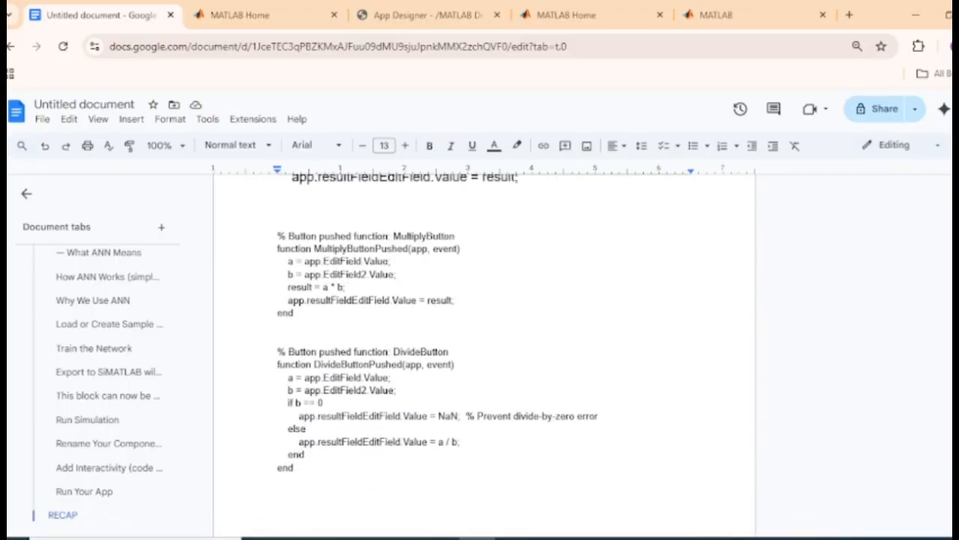
mouse_move(297, 314)
left_mouse_down()
mouse_move(277, 248)
mouse_move(298, 325)
left_mouse_up()
left_click(295, 315)
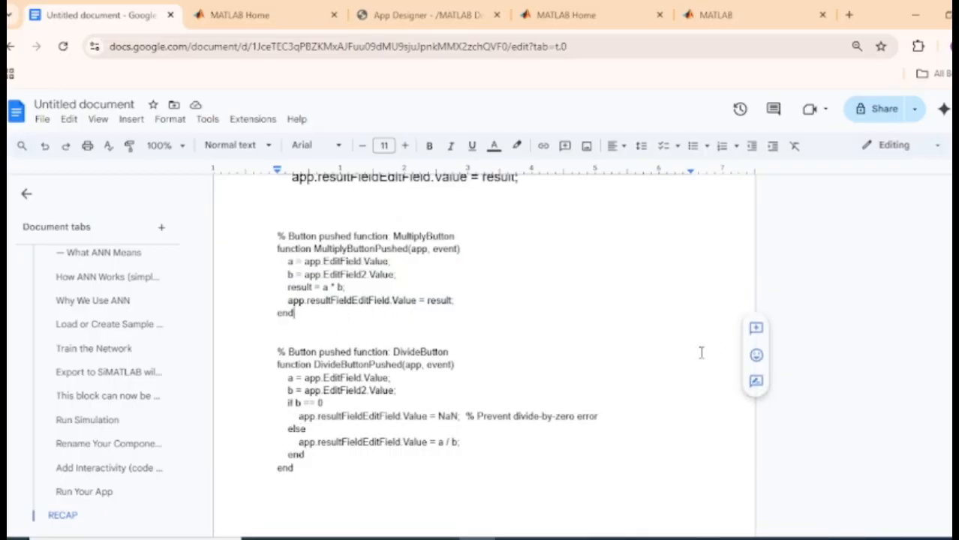
Enlarge the DivideButton code block to 14 pt
left_click_drag(304, 469, 276, 350)
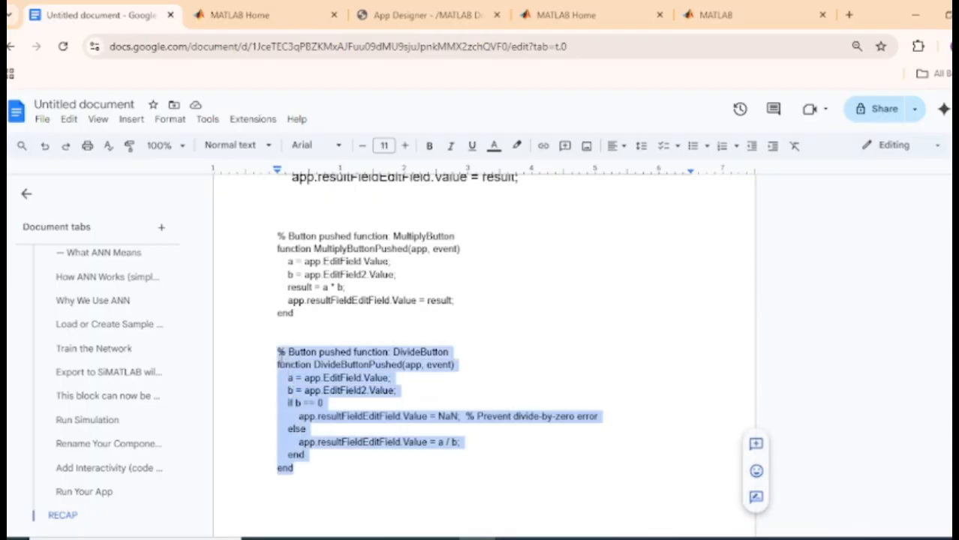
left_click(404, 145)
left_click(404, 146)
left_click(404, 146)
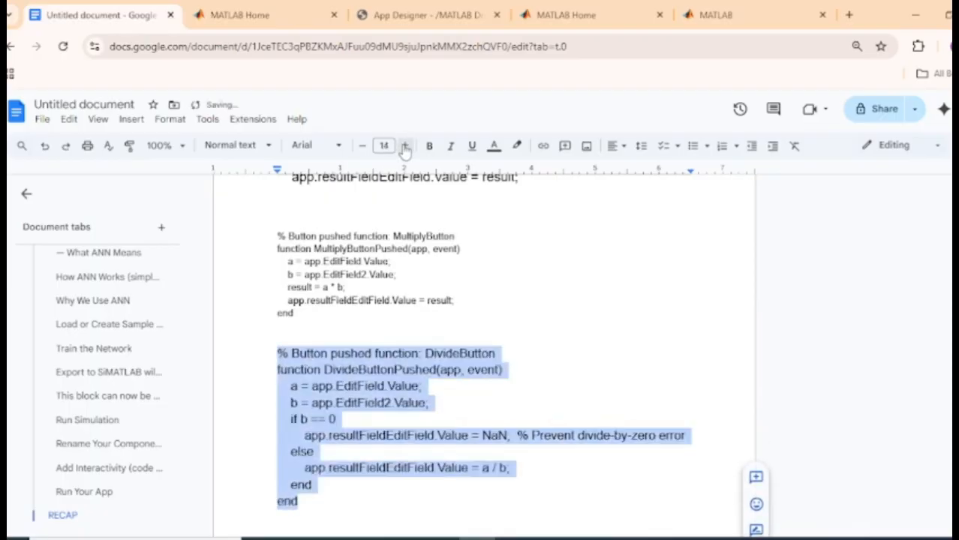
left_click(339, 467)
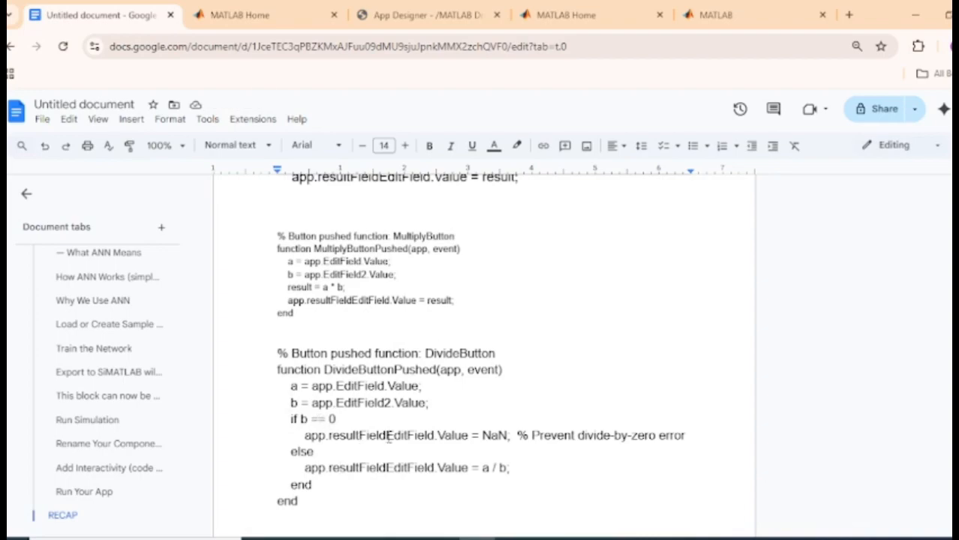
Change the NaN line so it sets app.EditField3.Value instead of resultField
left_click_drag(385, 435, 329, 438)
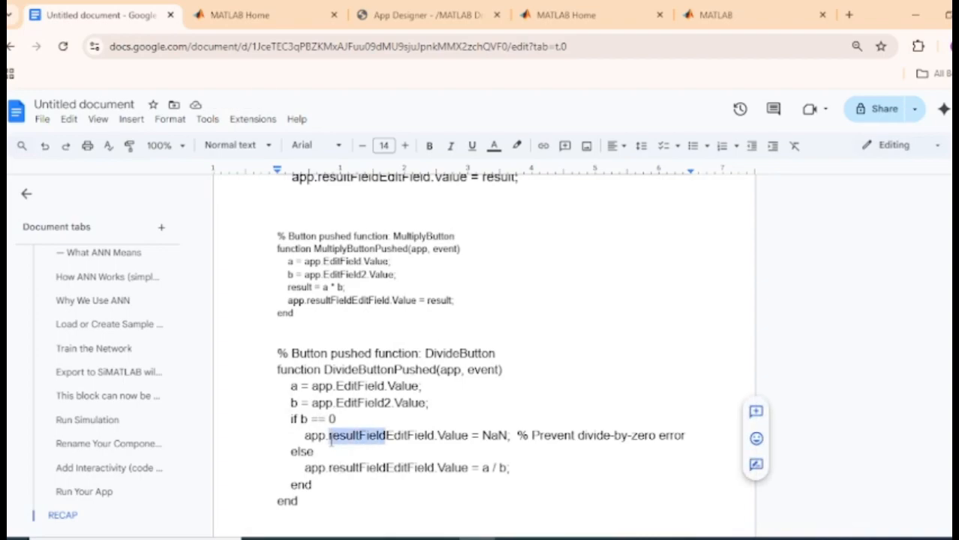
key("BackSpace")
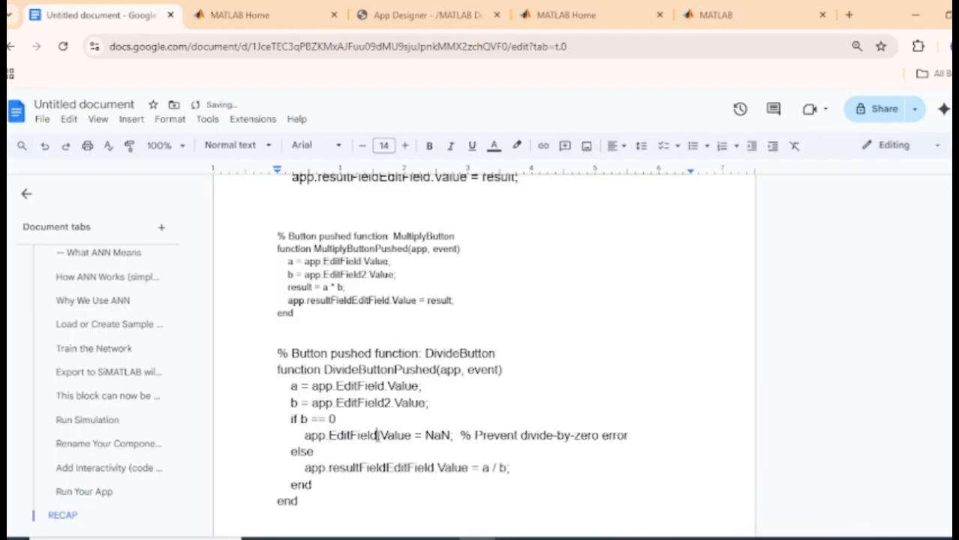
type("3")
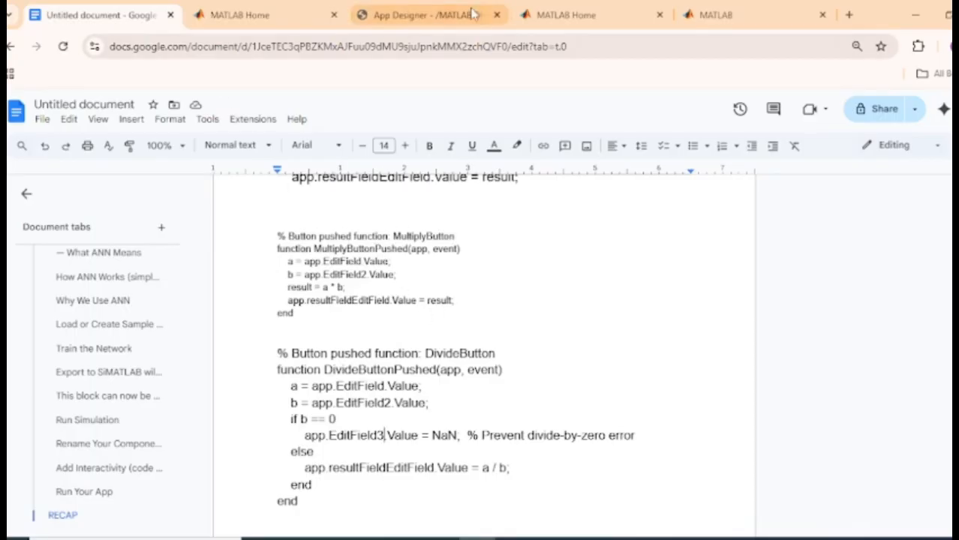
Back in App Designer, run app3 and add 50 and 80 to get 130
left_click(431, 15)
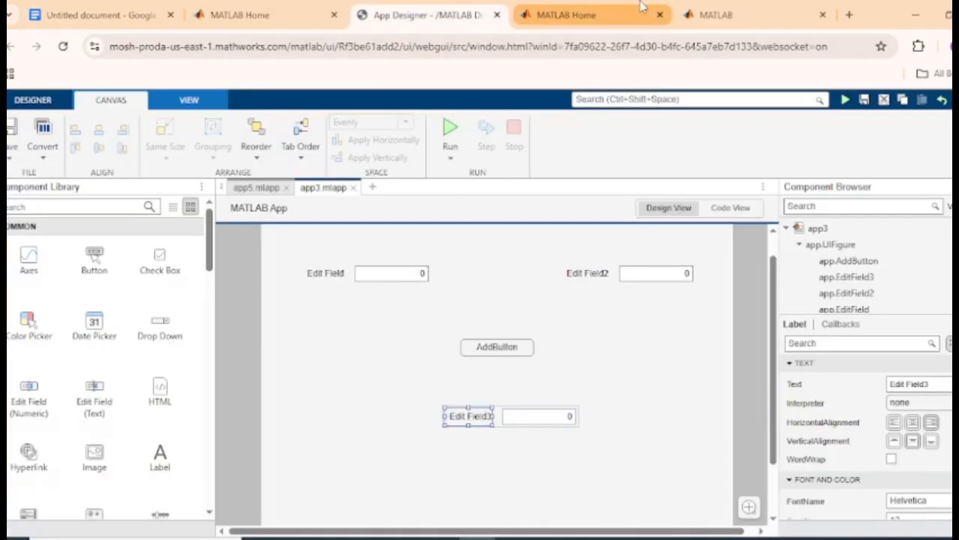
left_click(568, 15)
left_click(718, 7)
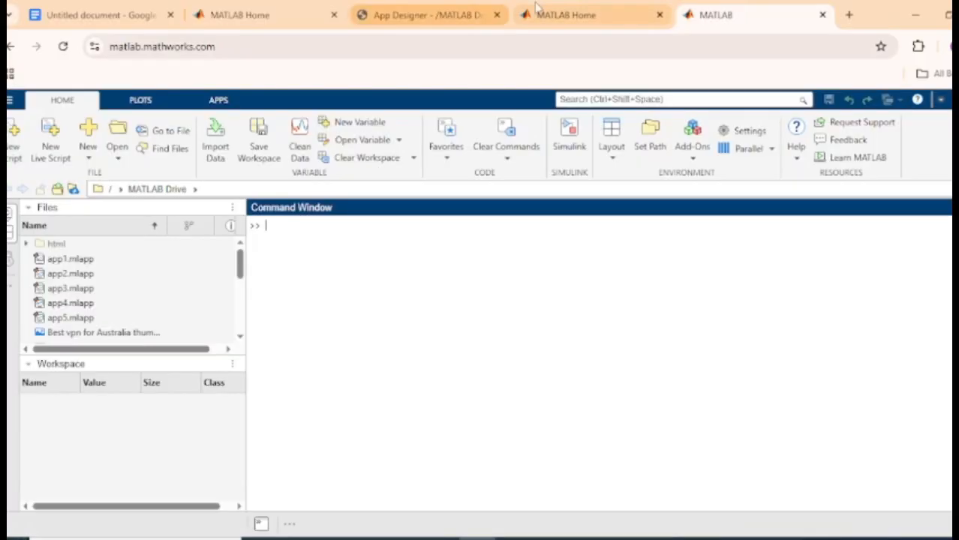
left_click(279, 18)
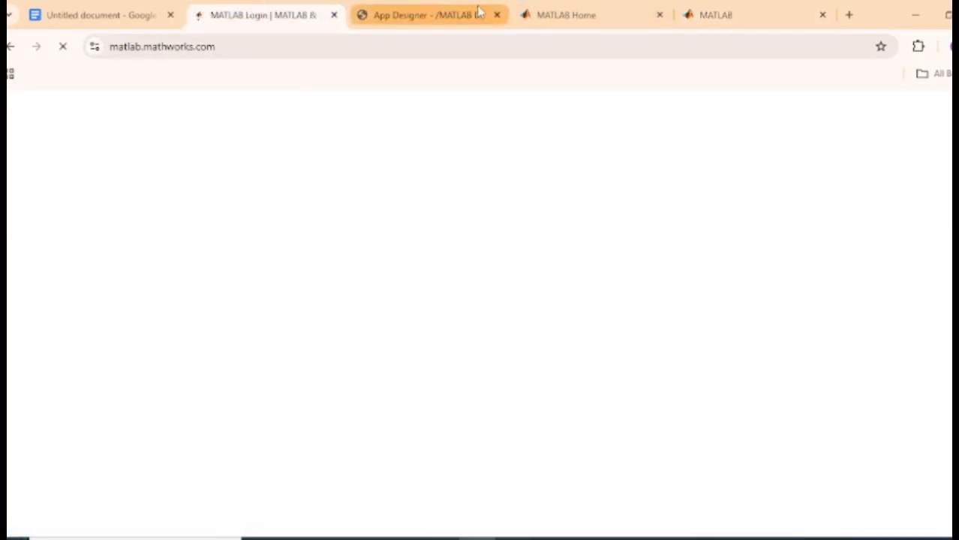
left_click(480, 13)
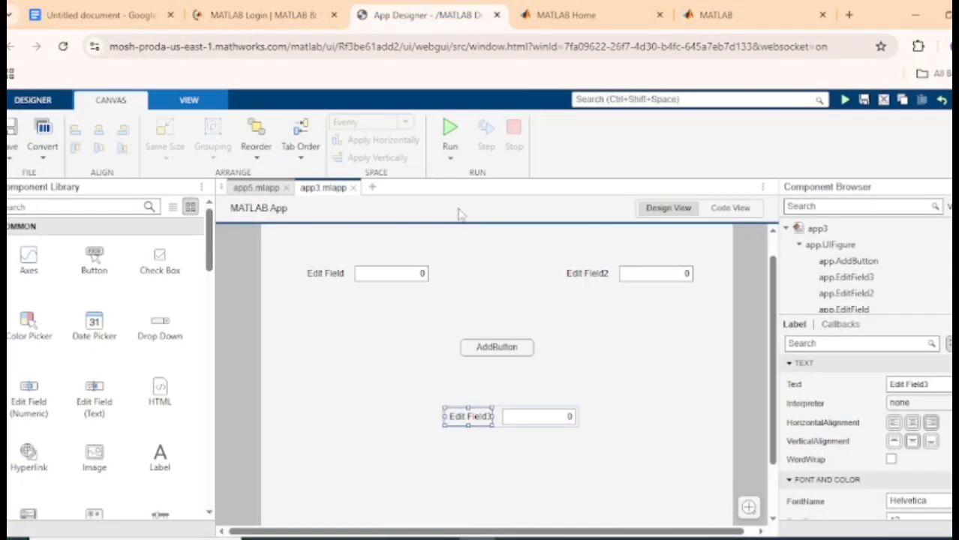
left_click(451, 131)
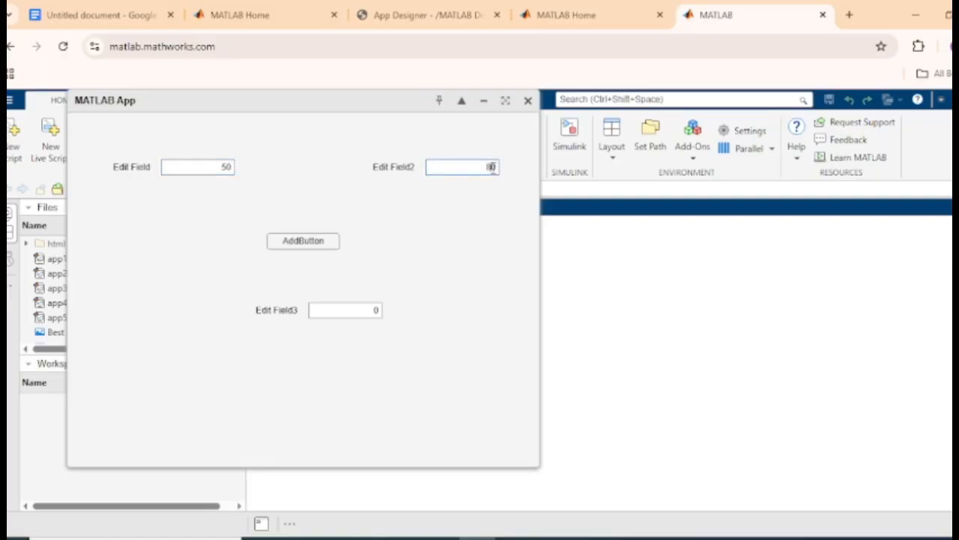
left_click(330, 243)
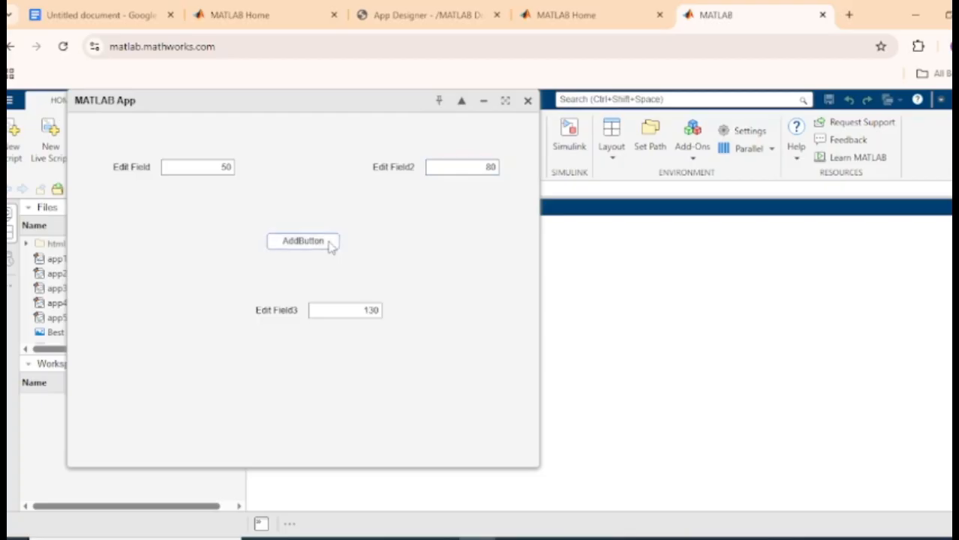